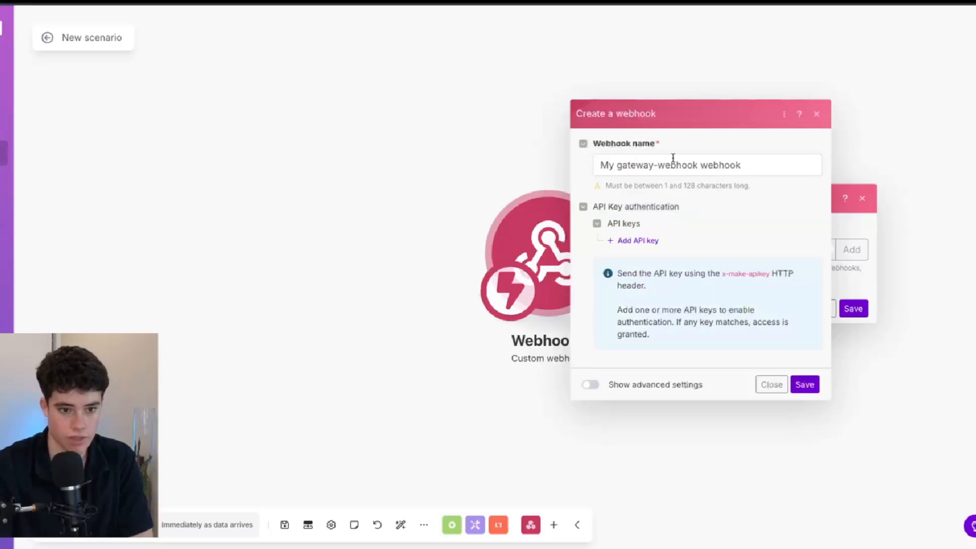
# Step: Replace the existing webhook name with 'EHL'
pyautogui.hotkey('ctrl', 'a')
pyautogui.press('BackSpace')
pyautogui.write('EHL')
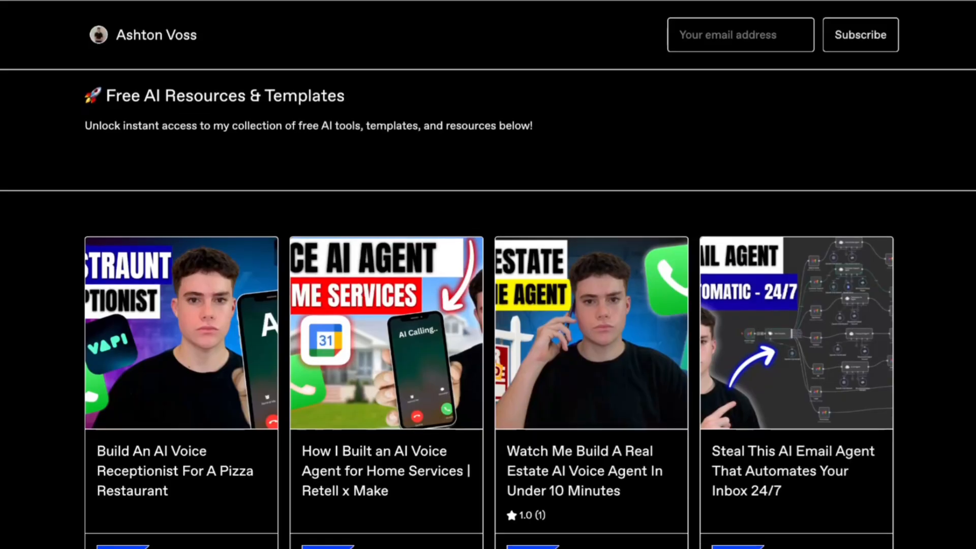
# Step: Scroll down through the agency website page
pyautogui.scroll(-2, 488, 326)
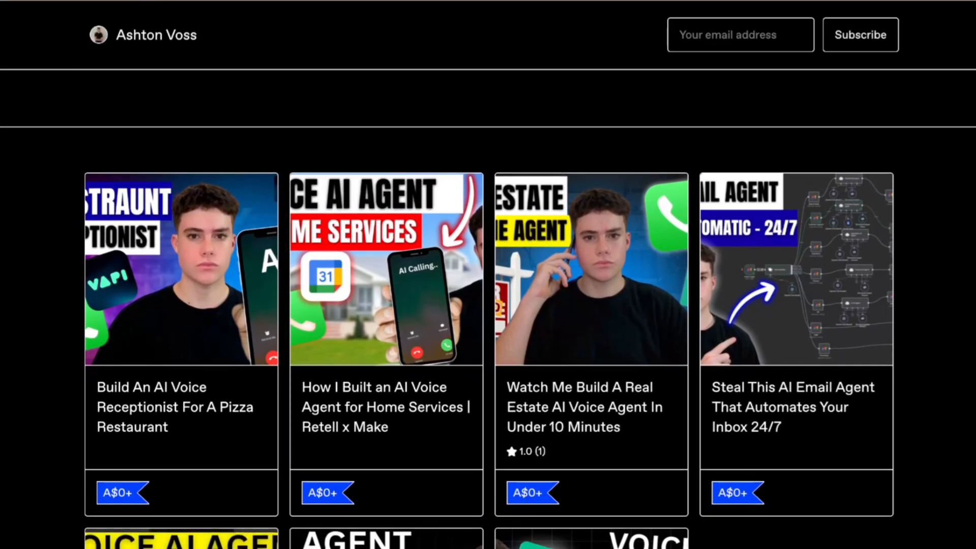
pyautogui.scroll(-3, 488, 305)
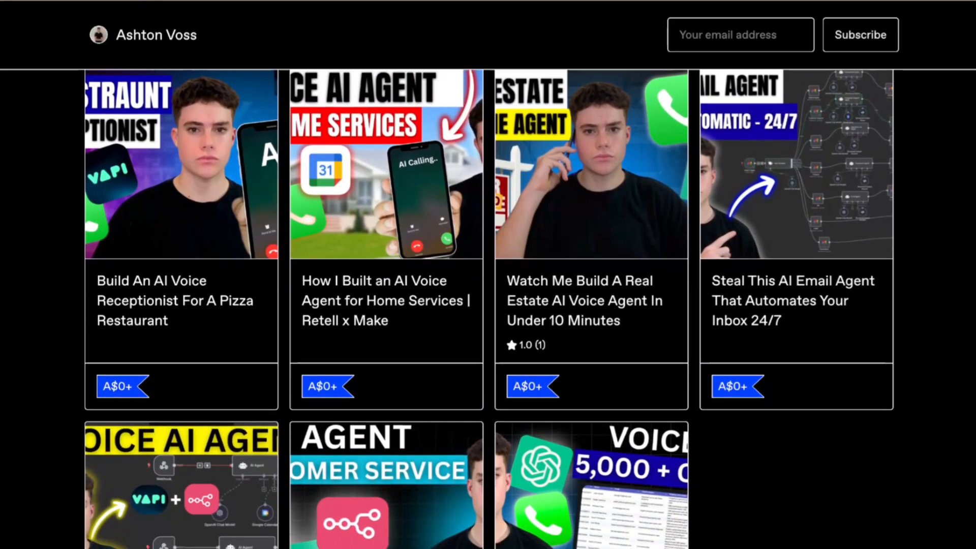
pyautogui.scroll(-2, 488, 305)
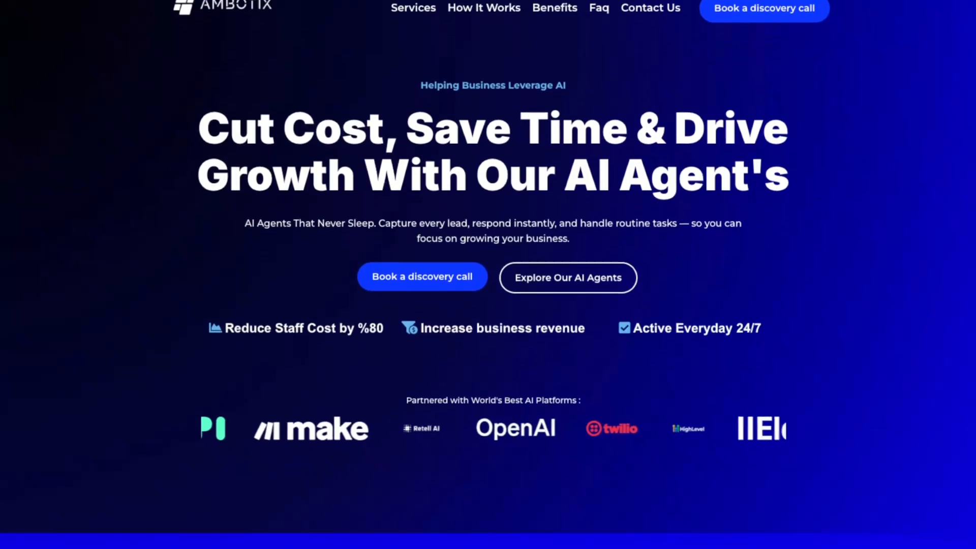
pyautogui.scroll(-1, 488, 275)
pyautogui.scroll(-4, 488, 275)
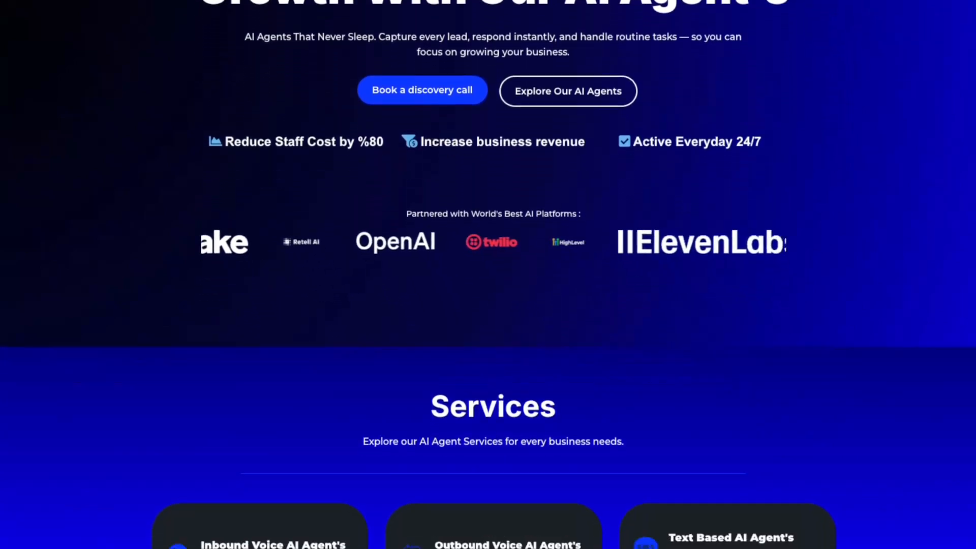
pyautogui.scroll(-3, 488, 274)
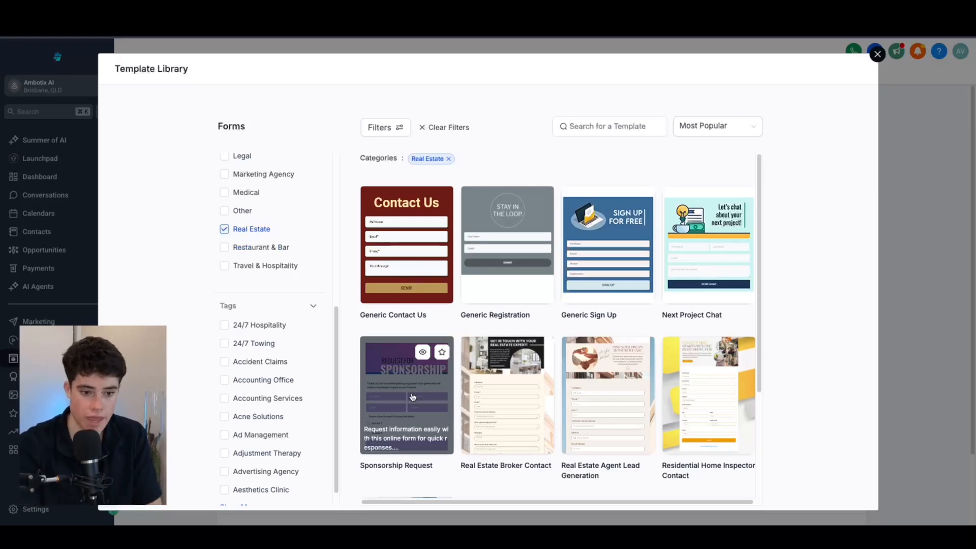
# Step: Add the Generic Contact Us template as a new form
pyautogui.scroll(-3, 562, 204)
pyautogui.scroll(1, 562, 184)
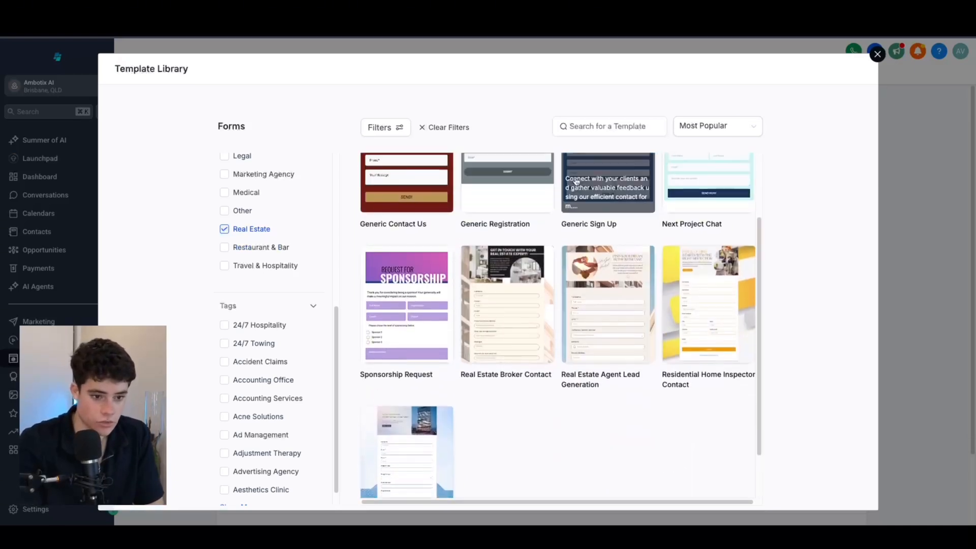
pyautogui.scroll(-2, 473, 228)
pyautogui.scroll(1, 473, 227)
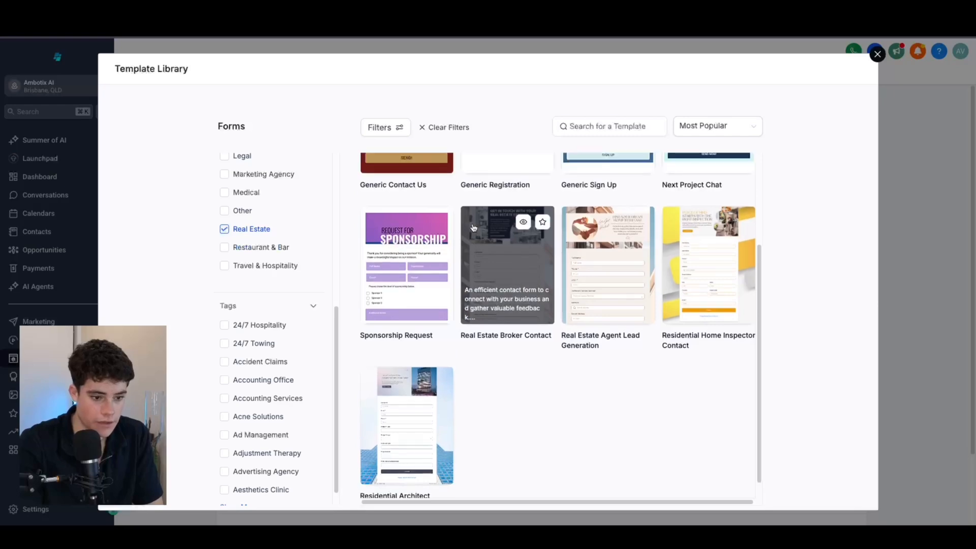
pyautogui.scroll(3, 696, 174)
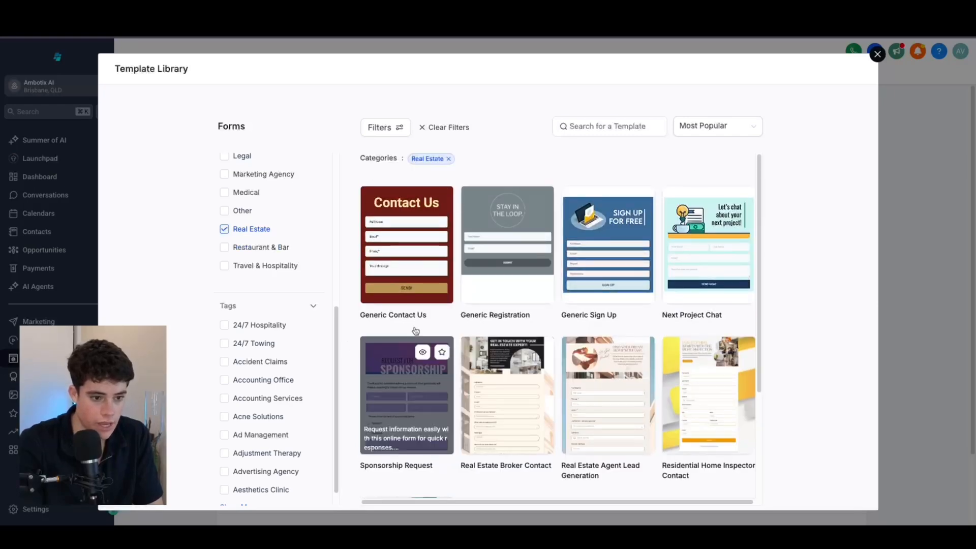
pyautogui.click(399, 233)
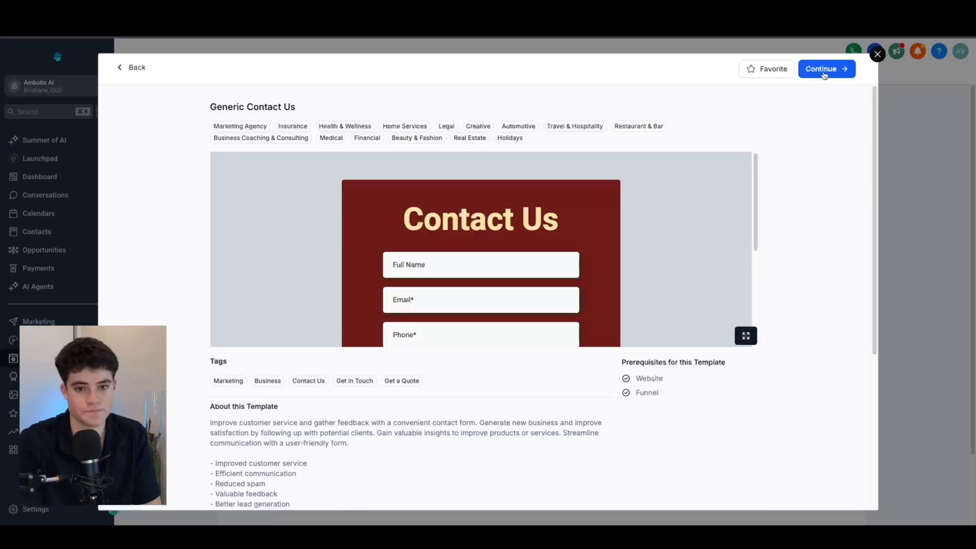
pyautogui.click(824, 69)
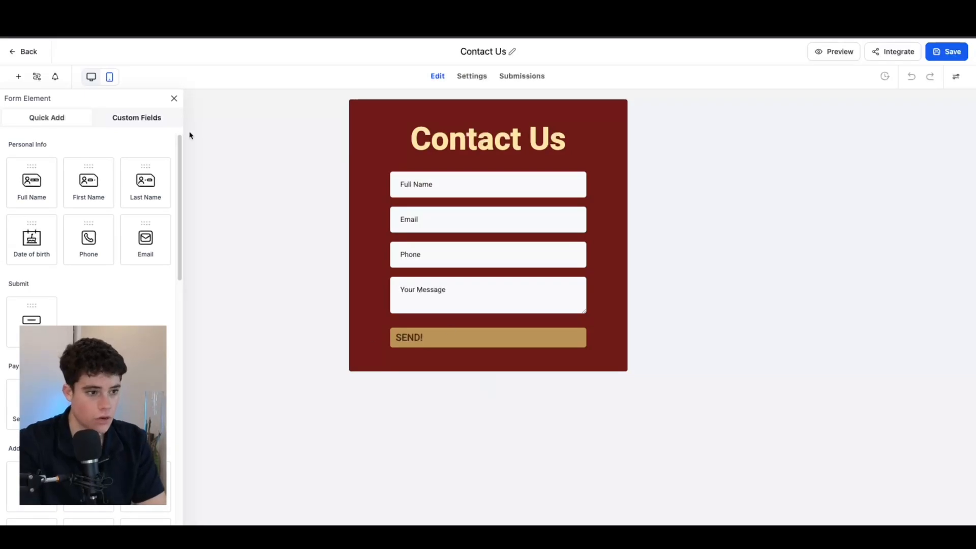
# Step: Inspect the Contact Us heading and the Your Message field's advanced settings
pyautogui.click(174, 98)
pyautogui.click(497, 139)
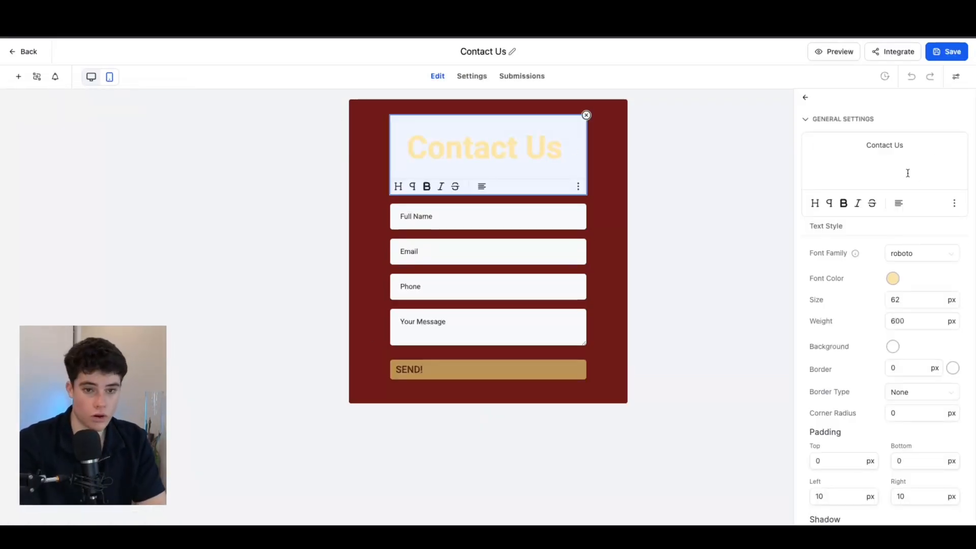
pyautogui.click(449, 339)
pyautogui.click(807, 330)
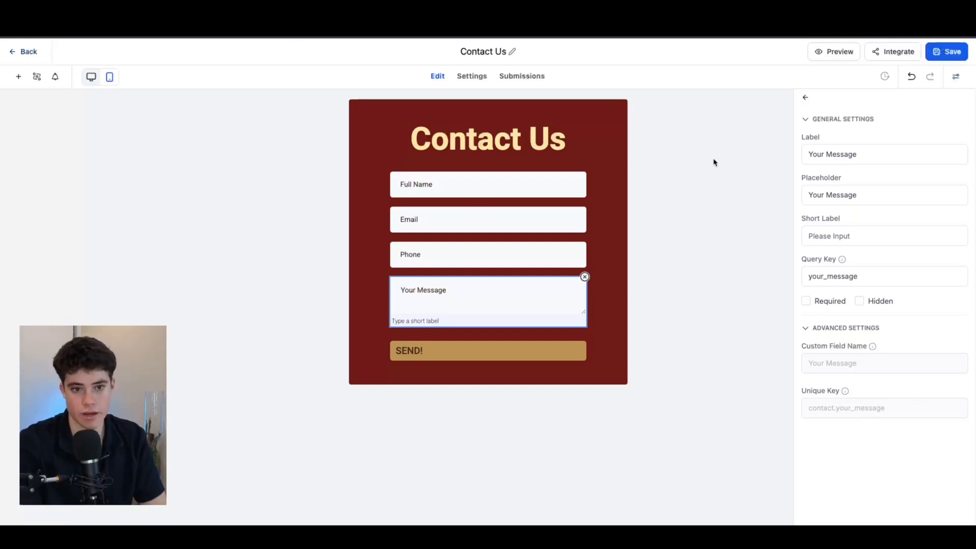
# Step: Rename the form to 'Contact Us Yt demo', save it, and return to the forms list
pyautogui.click(505, 47)
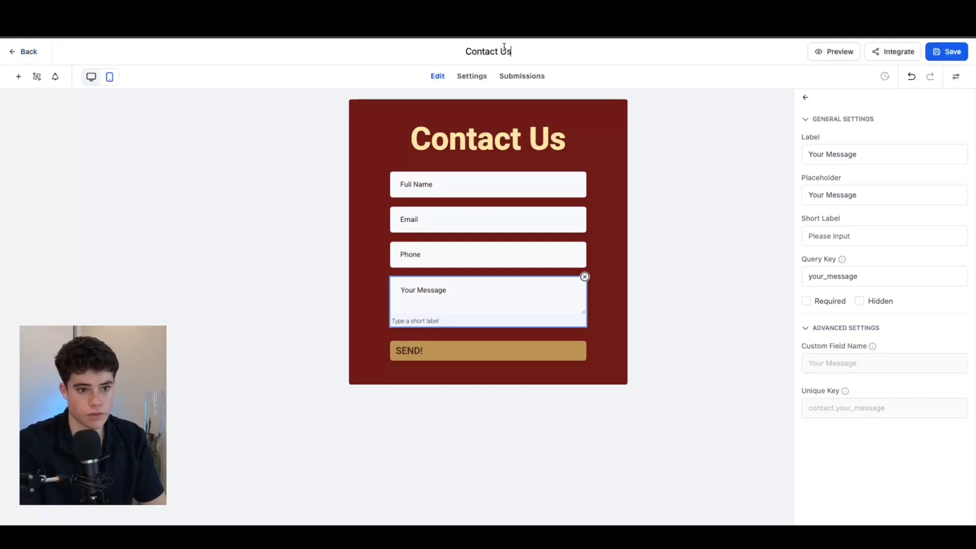
pyautogui.write('Yt demo')
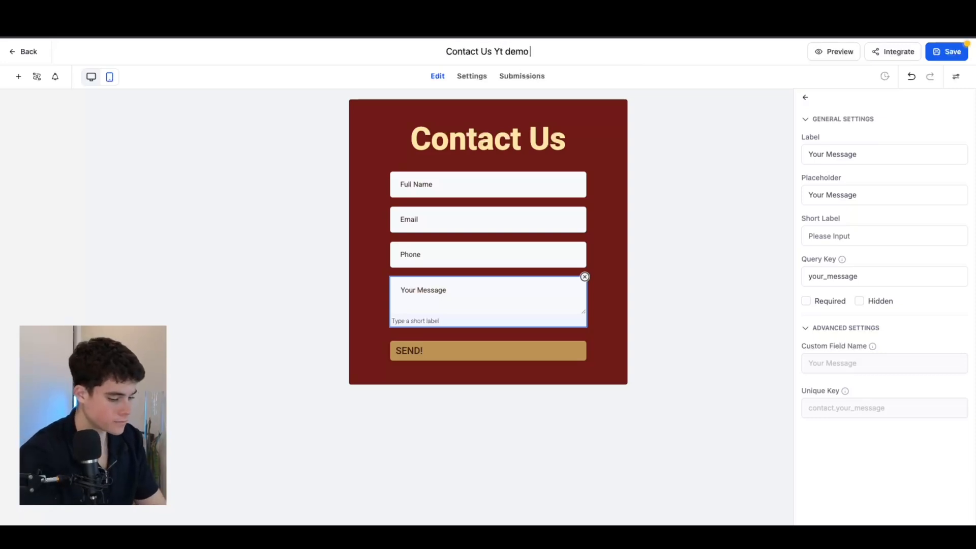
pyautogui.click(942, 52)
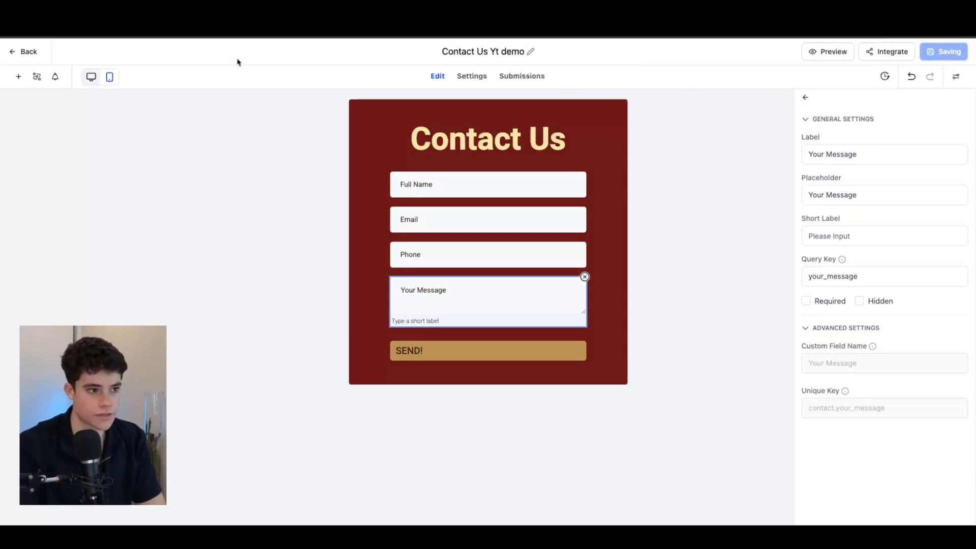
pyautogui.click(29, 53)
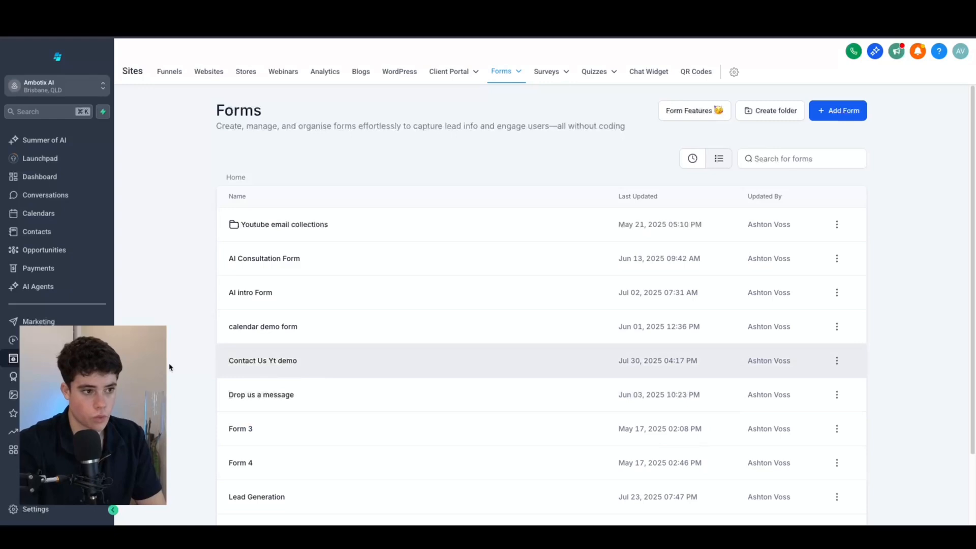
# Step: Create a from-scratch workflow in Ambotix AI Automations > demo automations
pyautogui.click(13, 340)
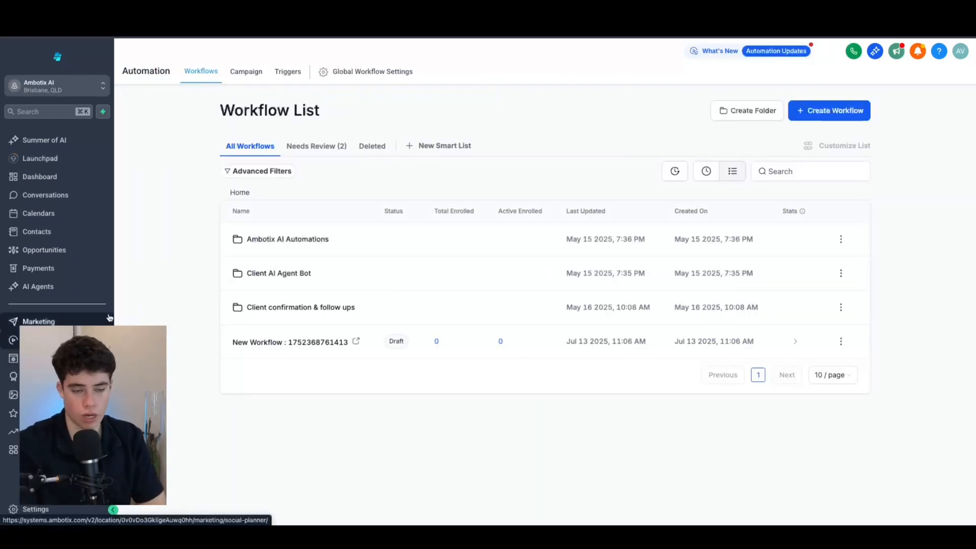
pyautogui.click(288, 239)
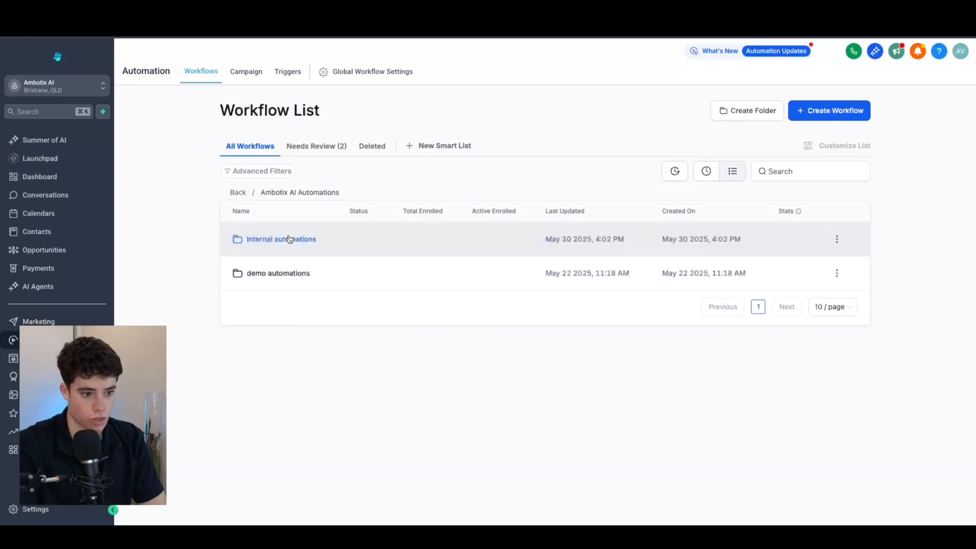
pyautogui.click(280, 273)
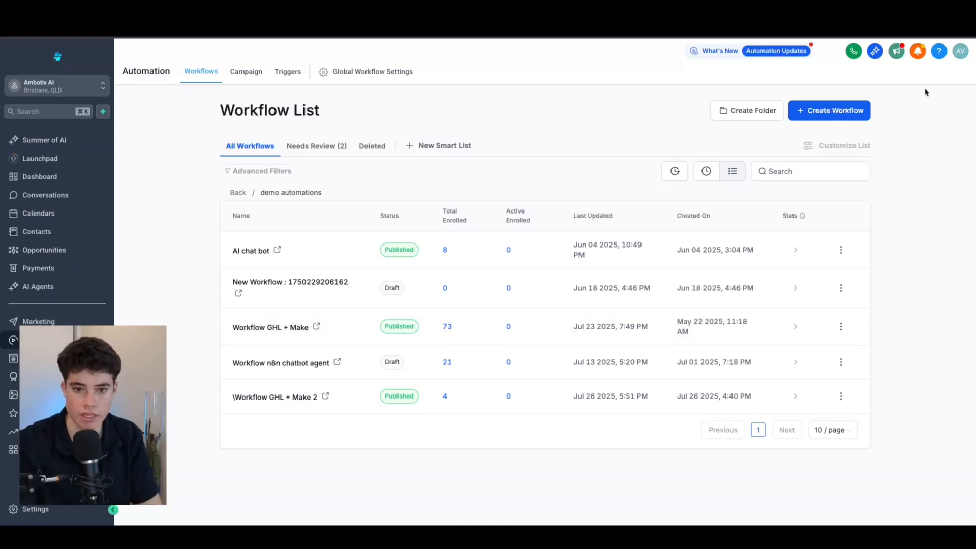
pyautogui.click(836, 116)
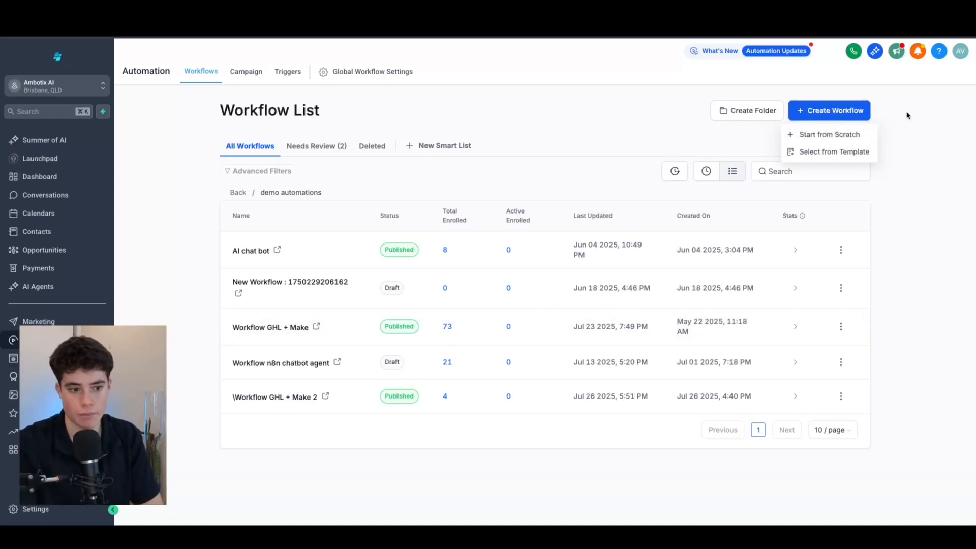
pyautogui.click(834, 137)
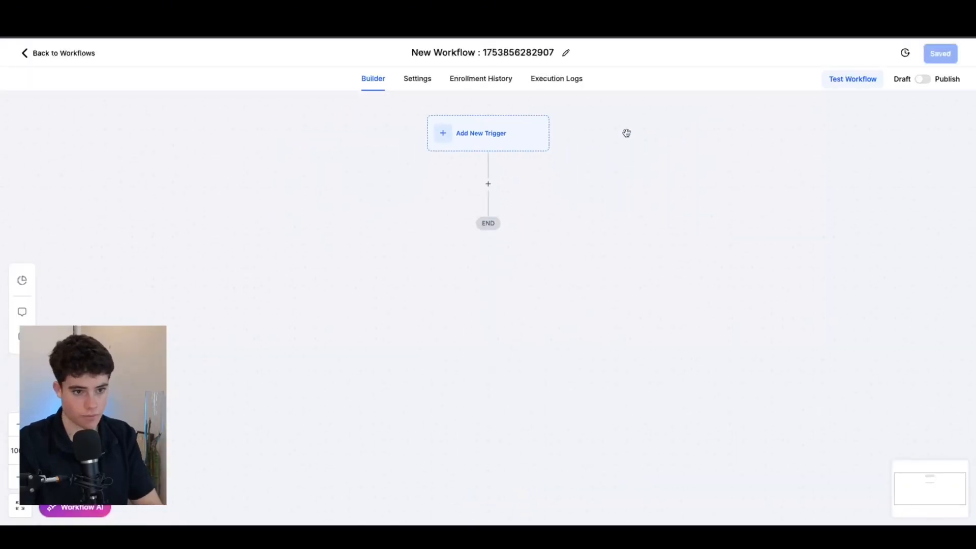
# Step: Add a Form Submitted trigger filtered to the Contact Us Yt demo form
pyautogui.click(446, 128)
pyautogui.click(701, 153)
pyautogui.write('form')
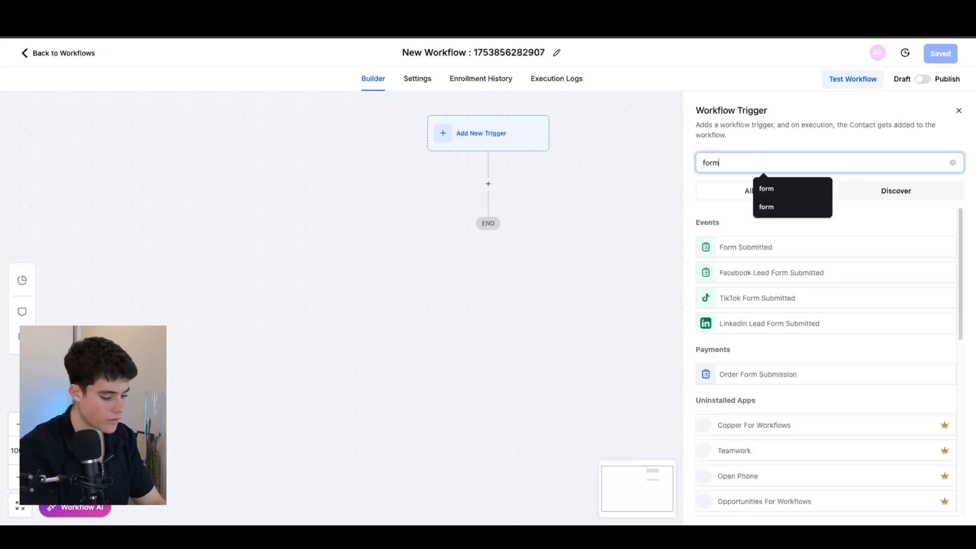
pyautogui.click(757, 244)
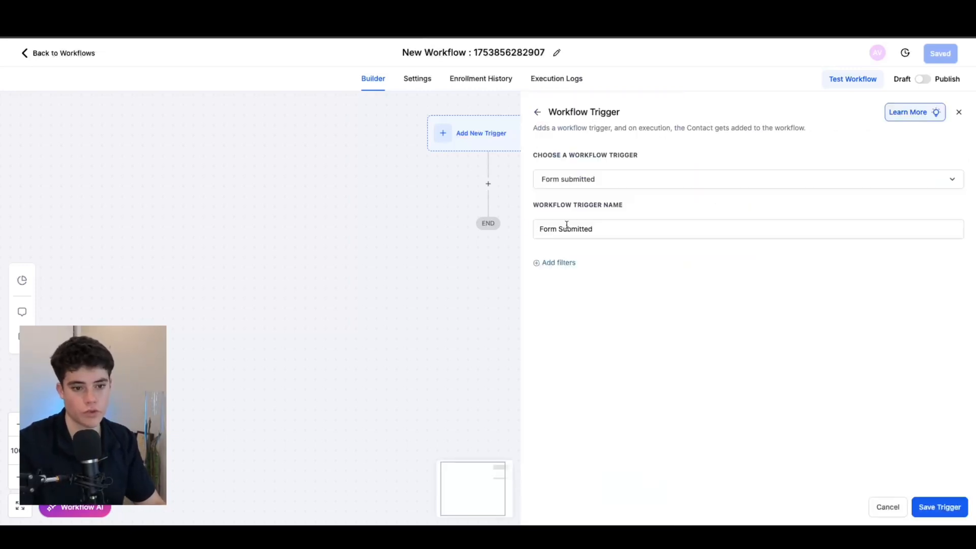
pyautogui.click(557, 264)
pyautogui.click(574, 275)
pyautogui.click(563, 338)
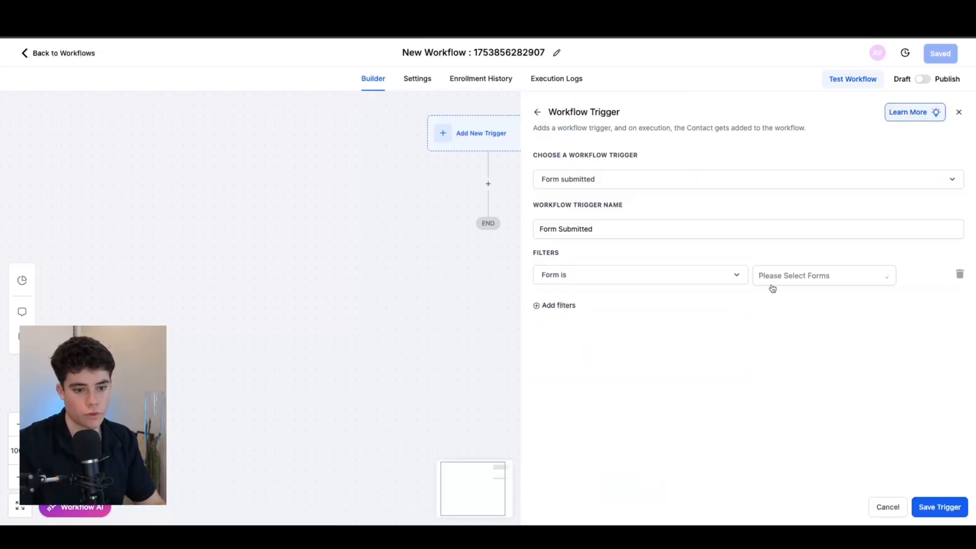
pyautogui.click(777, 275)
pyautogui.click(804, 300)
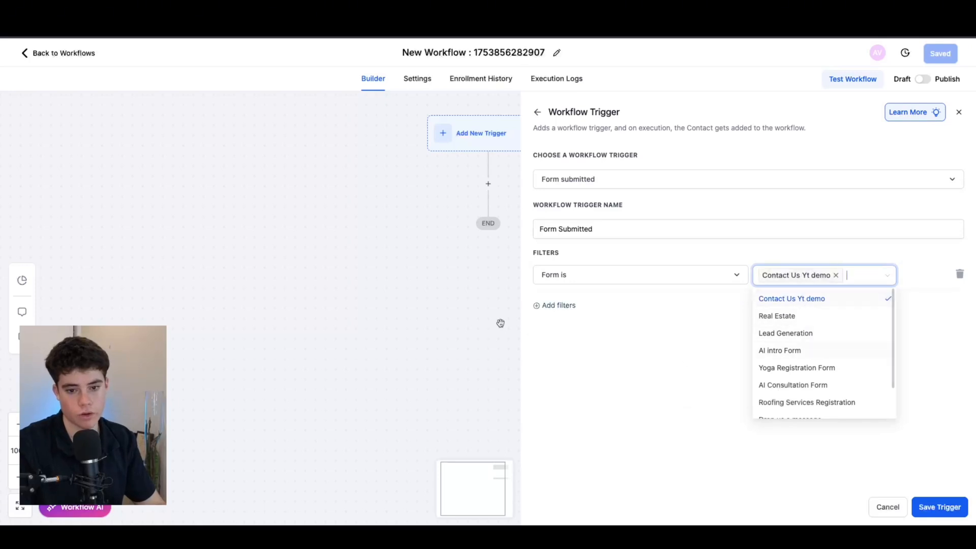
pyautogui.click(654, 437)
pyautogui.click(939, 507)
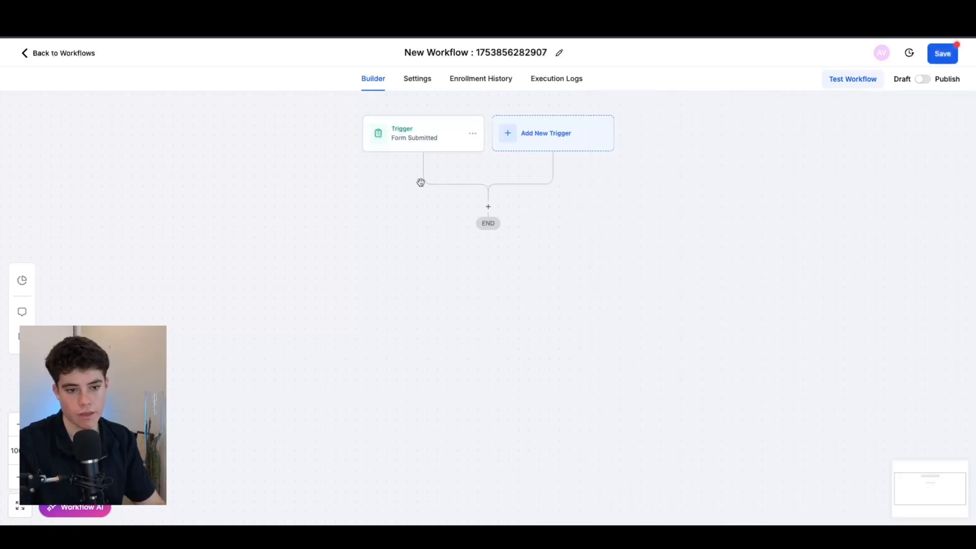
# Step: Add a Custom Webhook action after the trigger, leaving its URL field empty
pyautogui.click(488, 207)
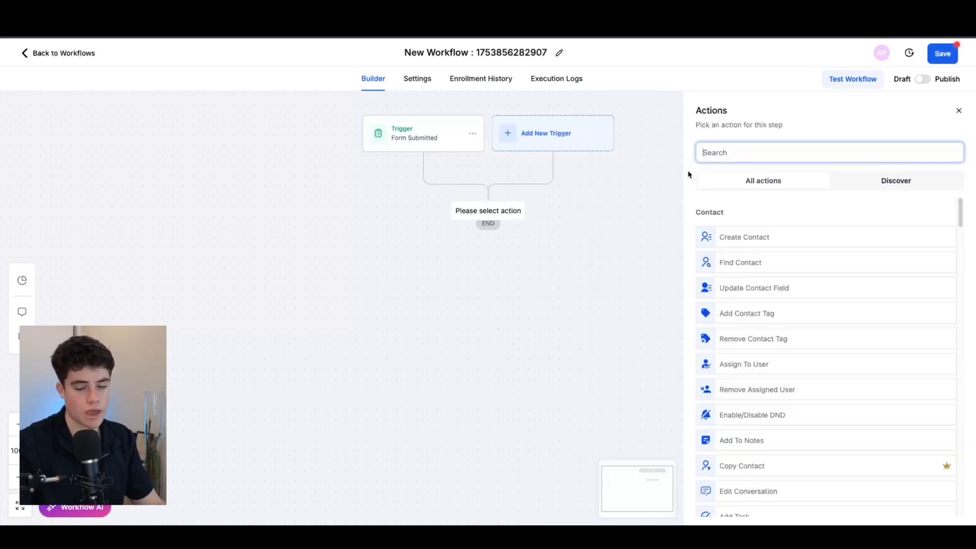
pyautogui.write('webh')
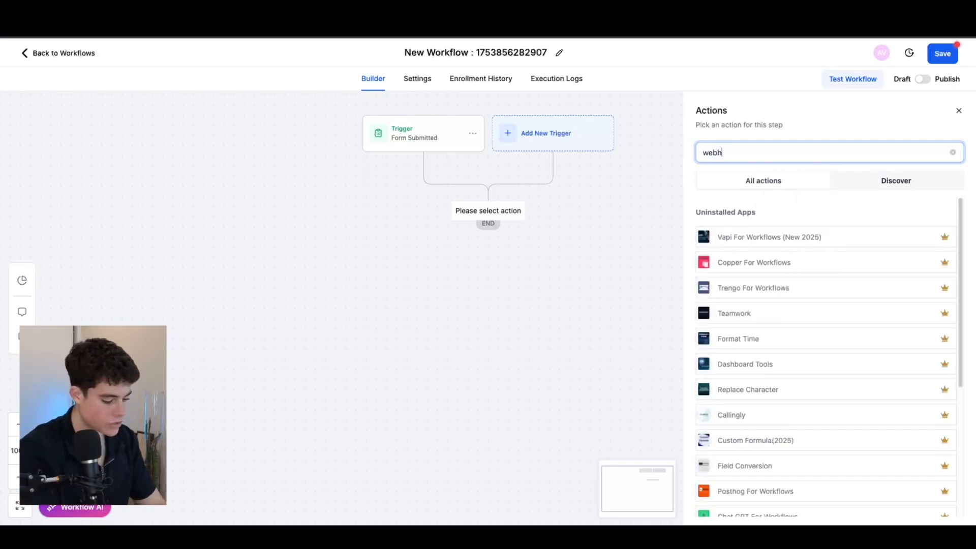
pyautogui.click(745, 268)
pyautogui.scroll(-5, 619, 315)
pyautogui.scroll(5, 619, 316)
pyautogui.click(591, 346)
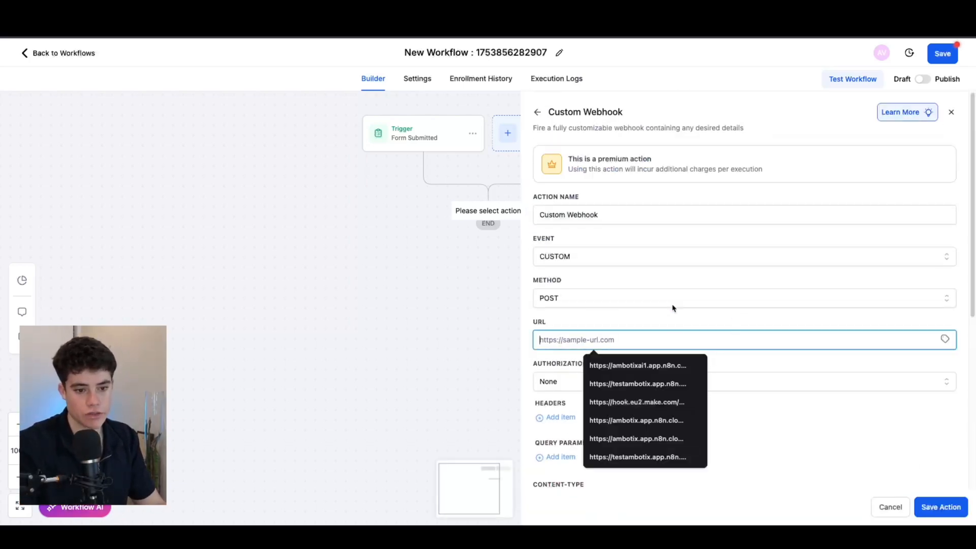
pyautogui.scroll(-4, 614, 274)
pyautogui.scroll(4, 559, 266)
pyautogui.click(237, 309)
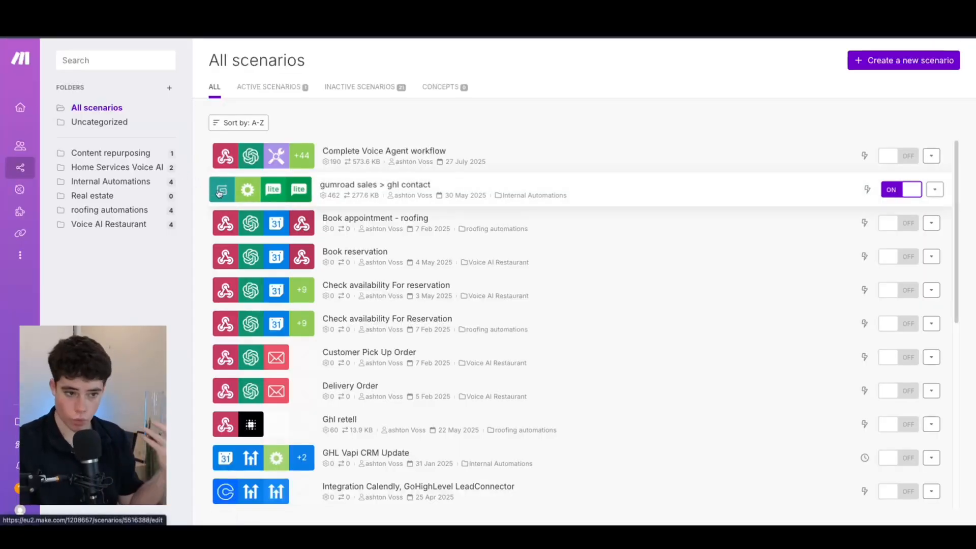
# Step: Start a new scenario with a Custom webhook trigger on a new hook 'GHL - Retell webhook'
pyautogui.click(874, 64)
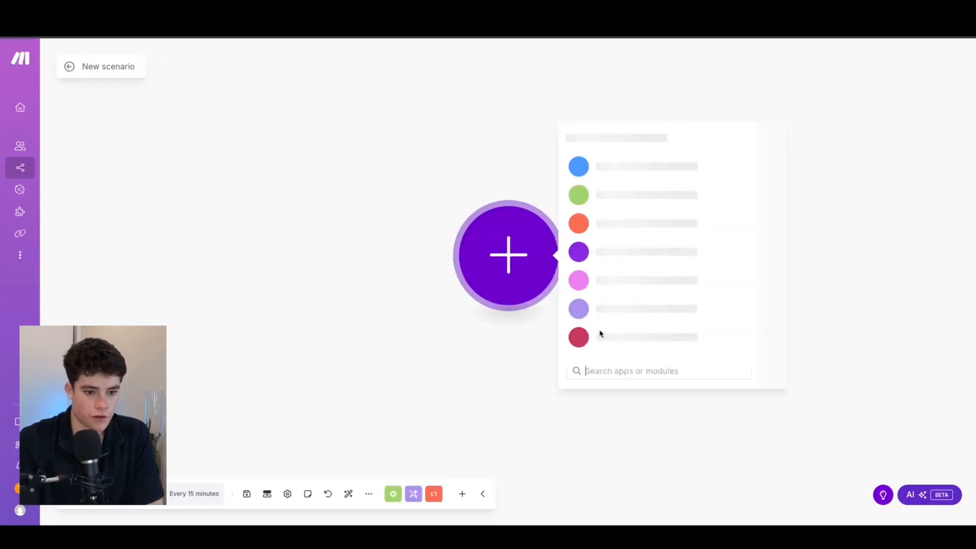
pyautogui.click(620, 160)
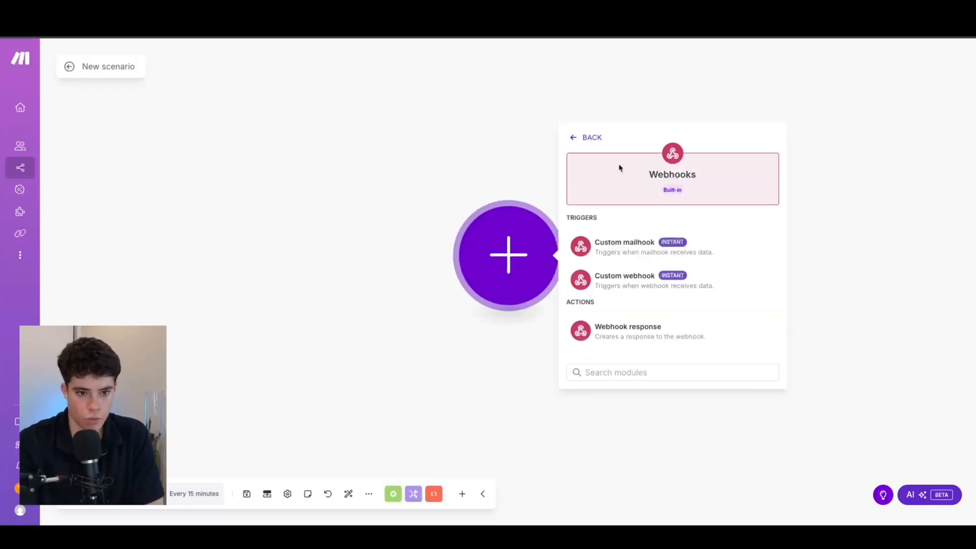
pyautogui.click(625, 289)
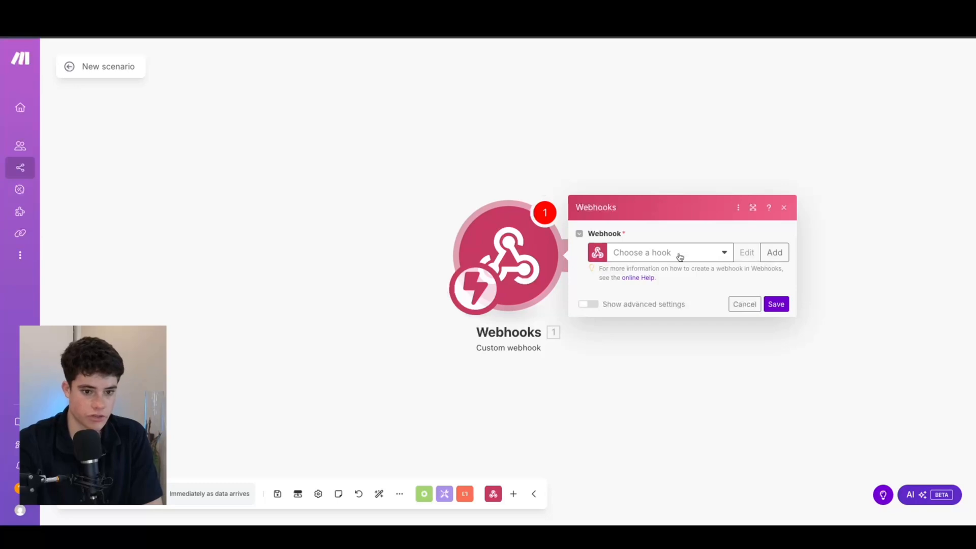
pyautogui.click(775, 252)
pyautogui.moveTo(686, 177); pyautogui.dragTo(441, 170)
pyautogui.press('BackSpace')
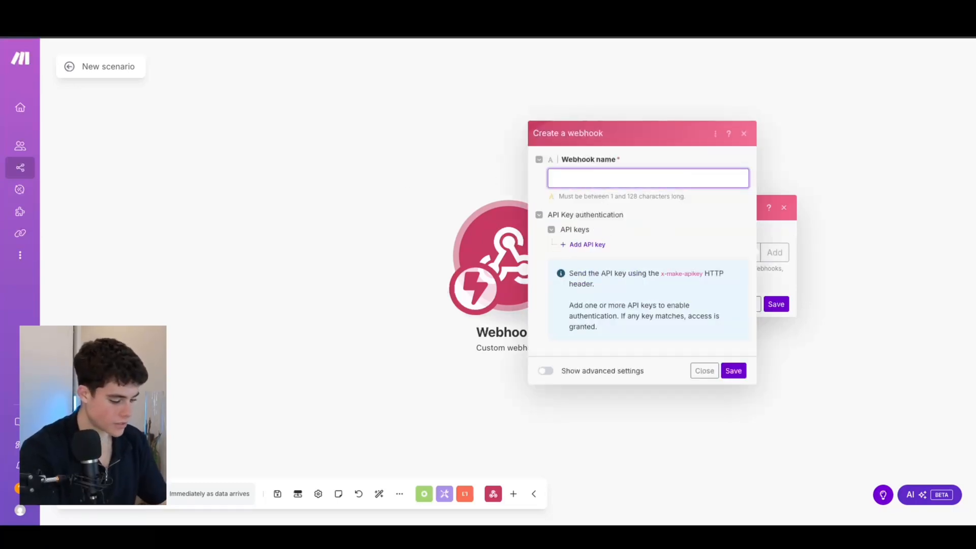
pyautogui.write('GHL - Retell')
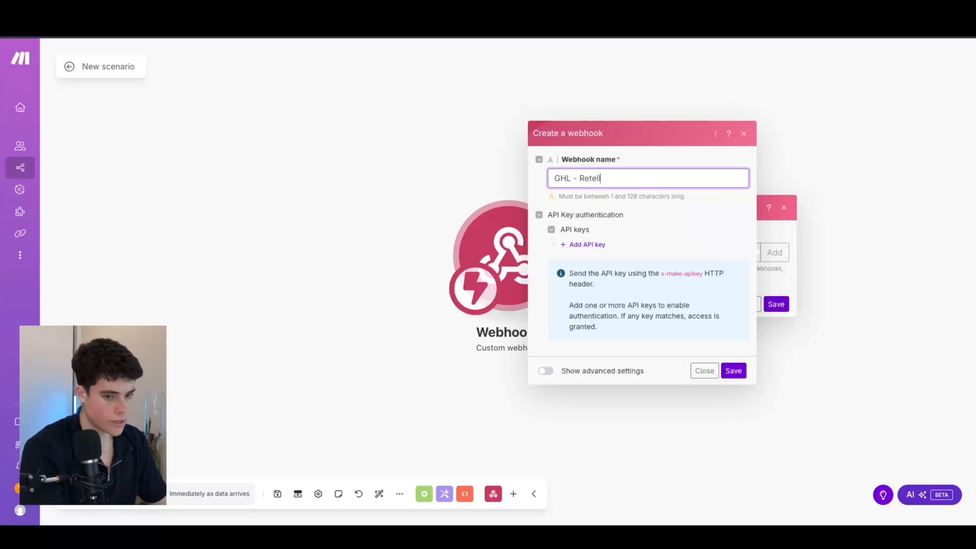
pyautogui.write(' webhook')
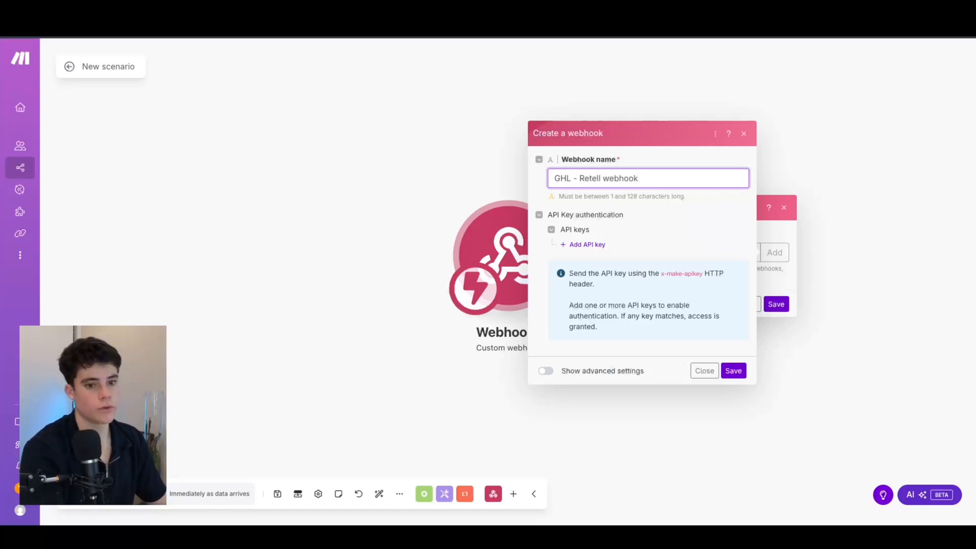
pyautogui.click(733, 371)
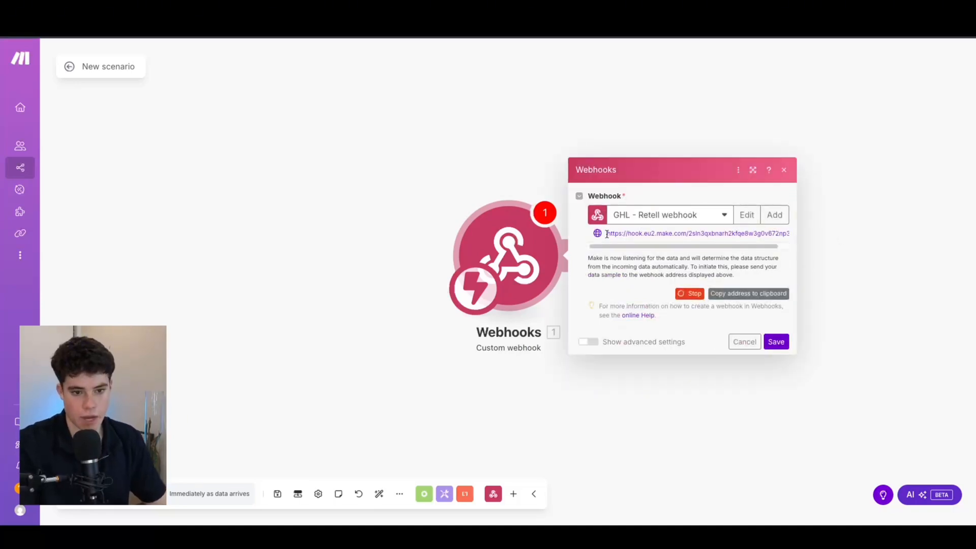
# Step: Copy the new webhook's address to the clipboard
pyautogui.moveTo(607, 232); pyautogui.dragTo(822, 240)
pyautogui.click(853, 246)
pyautogui.click(526, 262)
pyautogui.click(766, 294)
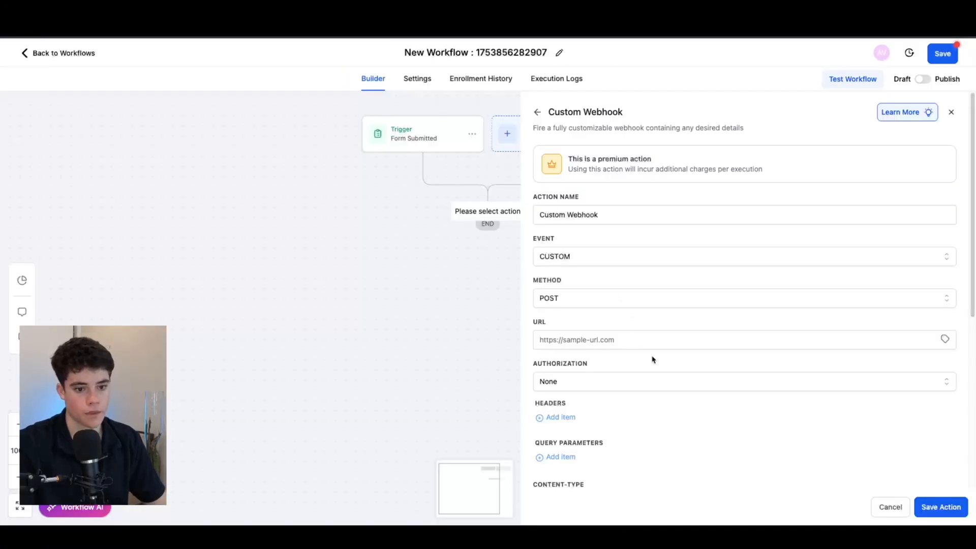
# Step: Paste the Make webhook address into the Custom Webhook URL field
pyautogui.click(604, 339)
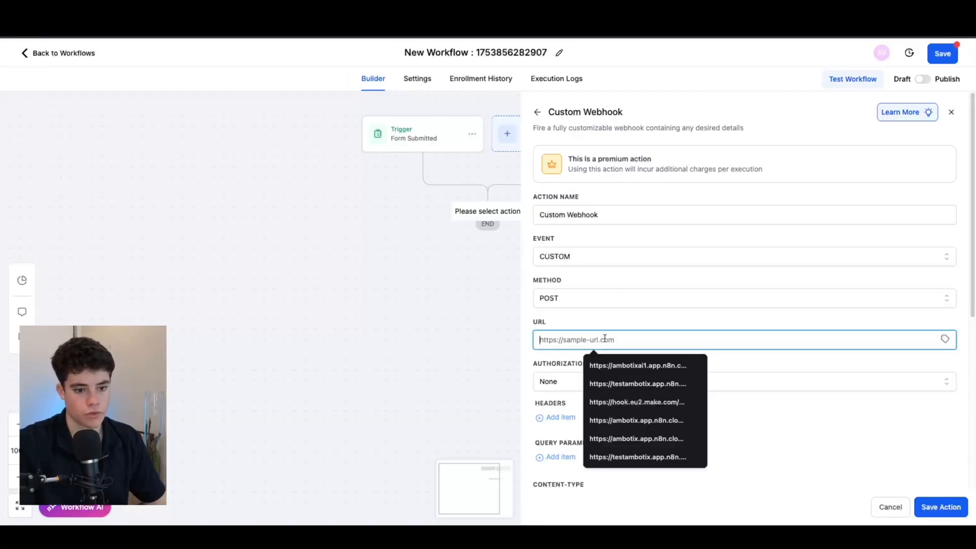
pyautogui.scroll(-4, 635, 366)
pyautogui.scroll(4, 636, 311)
pyautogui.scroll(-6, 638, 316)
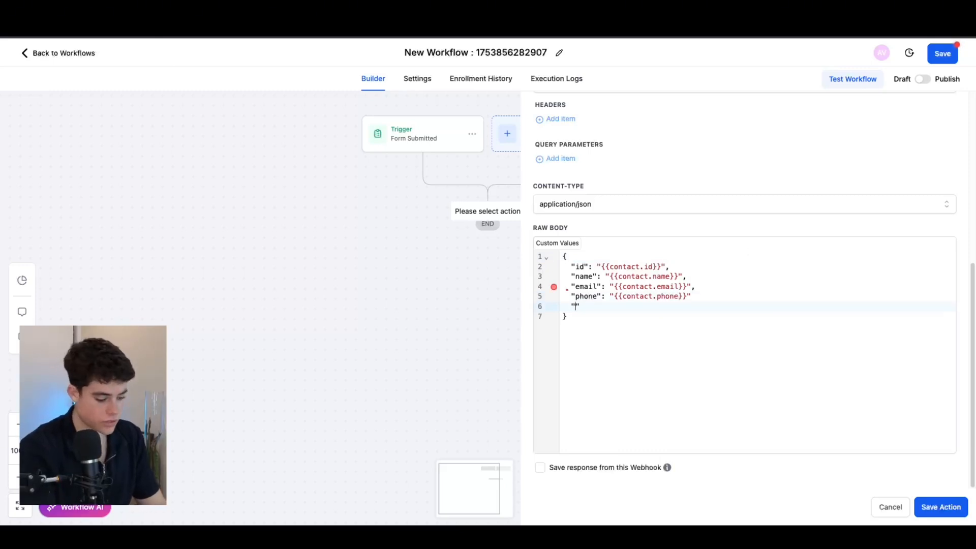
# Step: Write the JSON body with contact id, name, email, phone and reason mapped to your_message
pyautogui.write('contac')
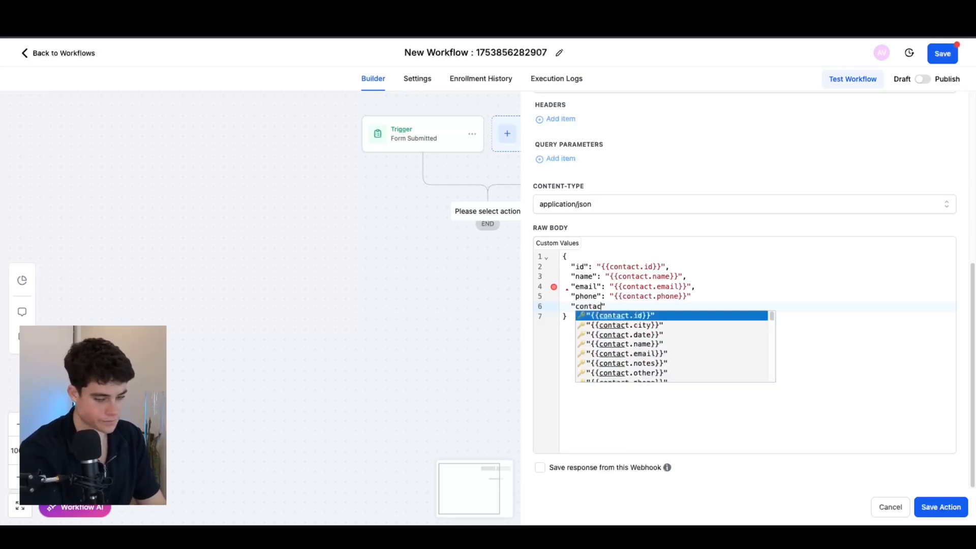
pyautogui.write('t')
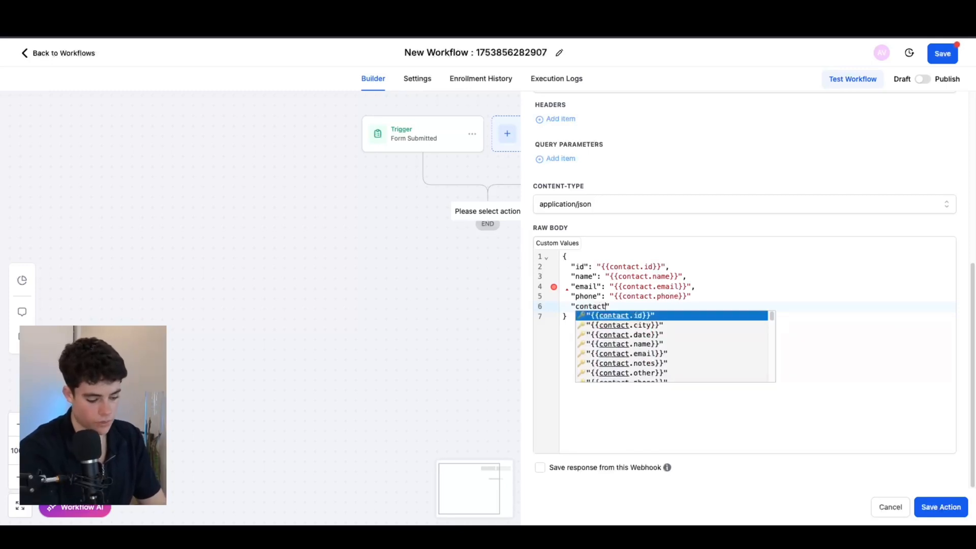
pyautogui.write('.')
pyautogui.write('t')
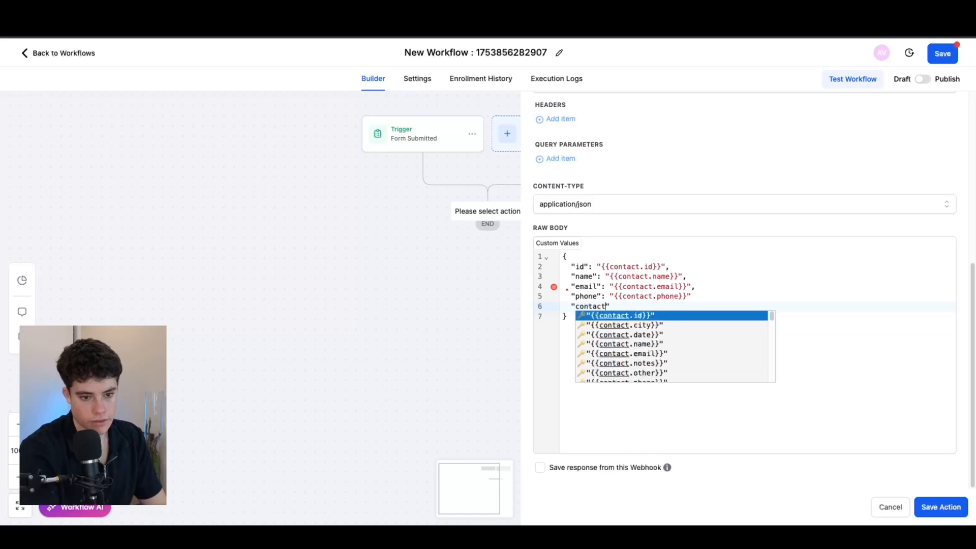
pyautogui.scroll(-5, 708, 361)
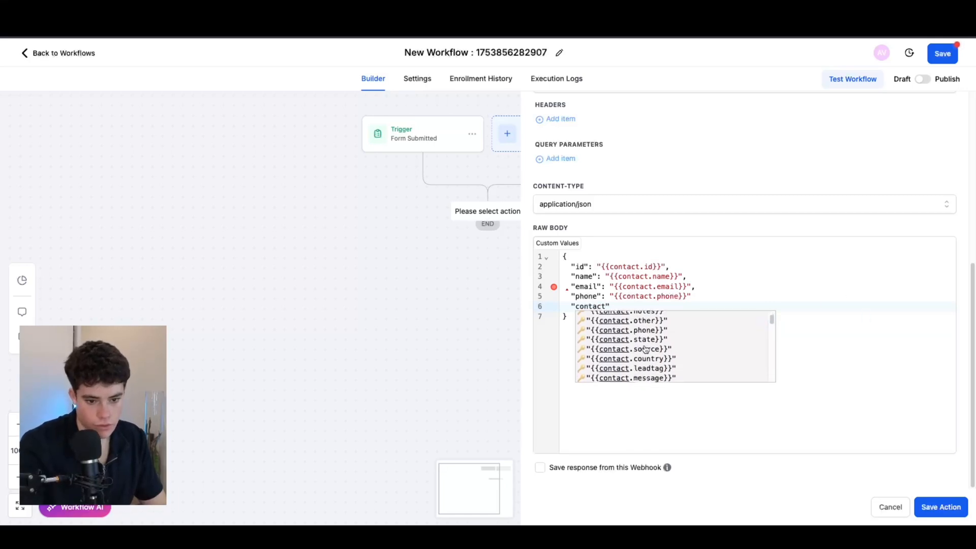
pyautogui.scroll(-8, 646, 347)
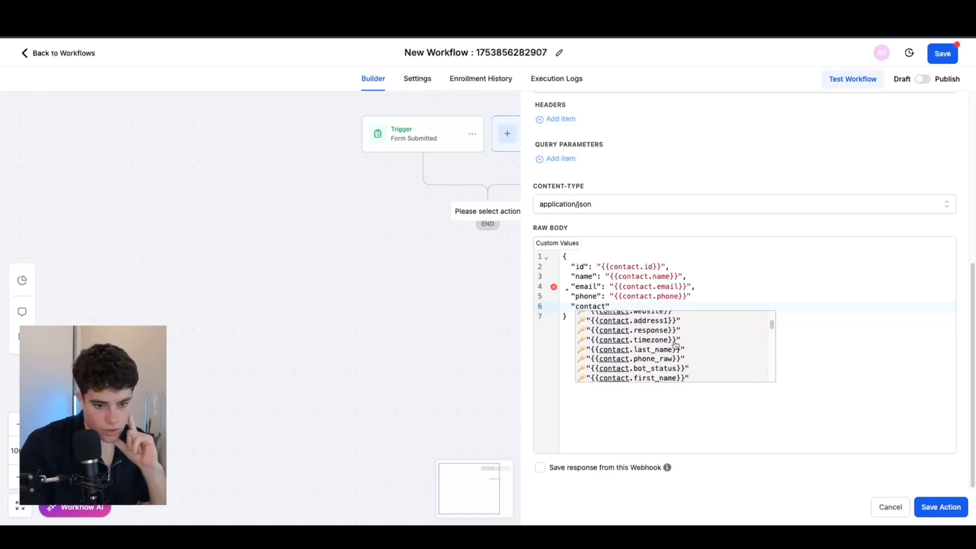
pyautogui.scroll(-4, 710, 345)
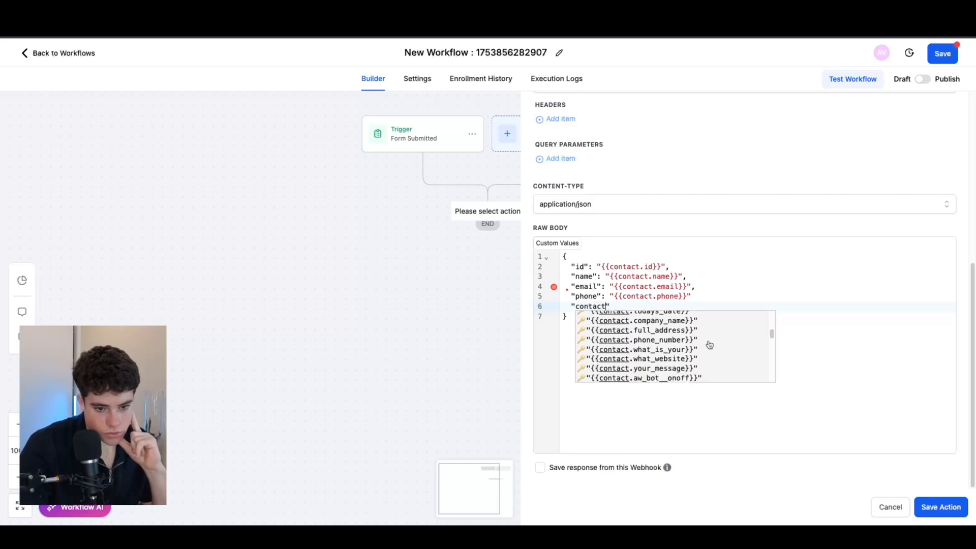
pyautogui.scroll(-2, 710, 345)
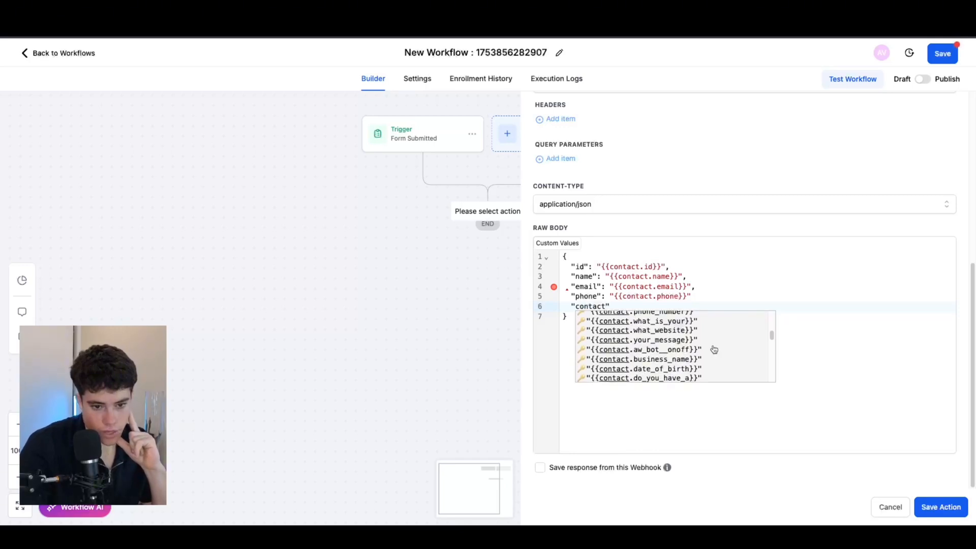
pyautogui.click(635, 339)
pyautogui.click(578, 307)
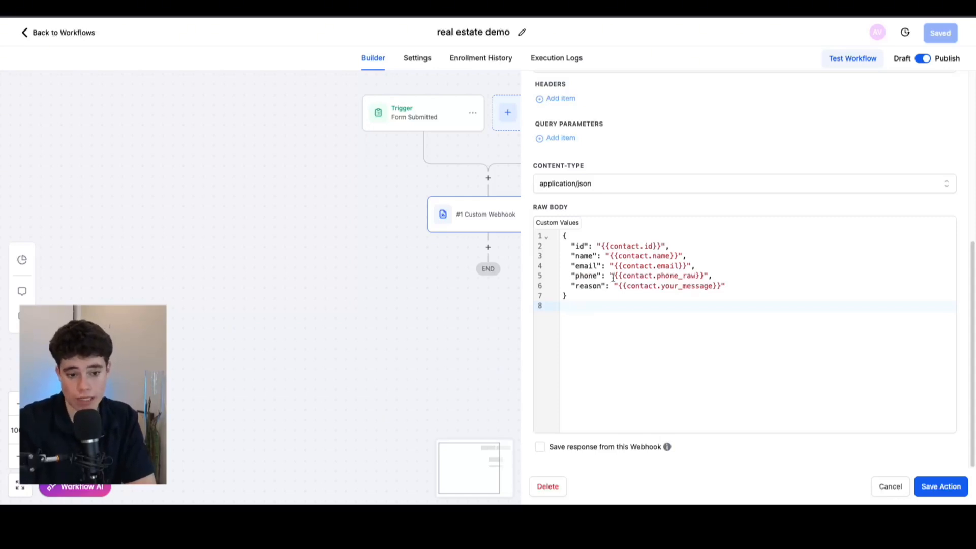
# Step: Review the JSON body's phone and reason values, then save the Custom Webhook action
pyautogui.moveTo(612, 275); pyautogui.dragTo(736, 272)
pyautogui.click(727, 264)
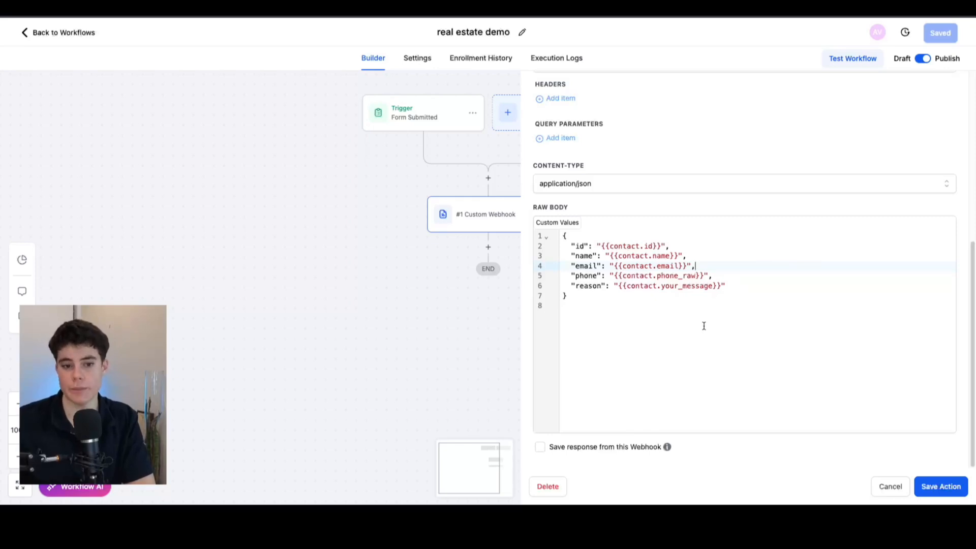
pyautogui.moveTo(610, 276); pyautogui.dragTo(691, 266)
pyautogui.click(684, 256)
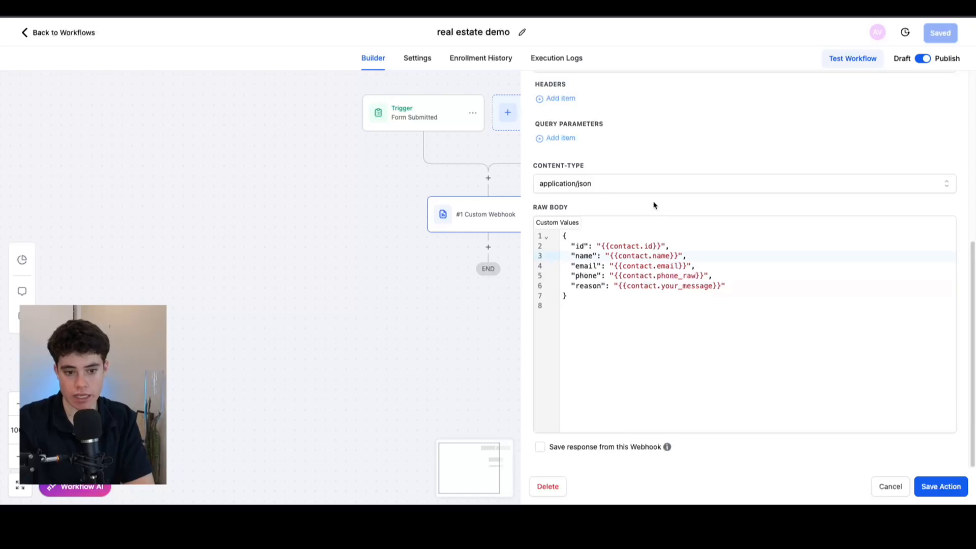
pyautogui.moveTo(613, 286); pyautogui.dragTo(726, 285)
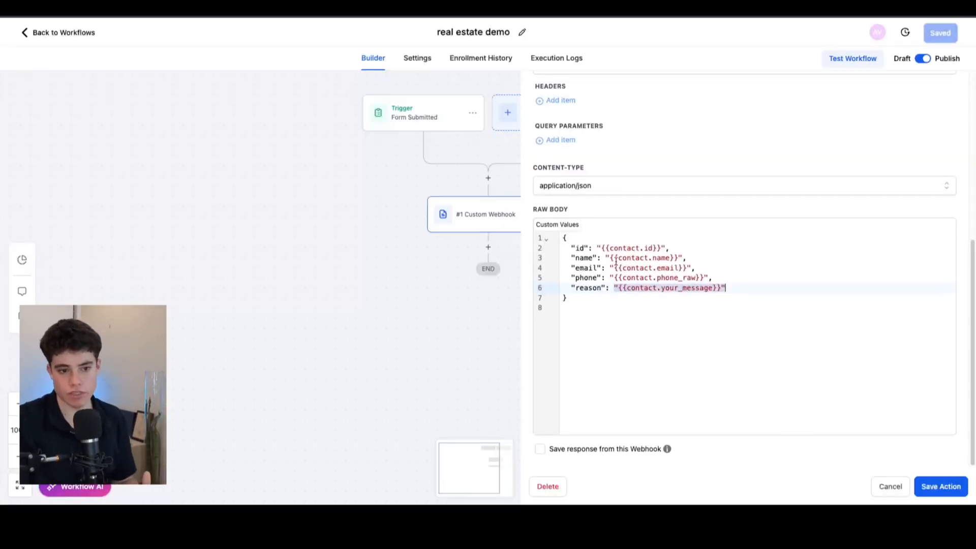
pyautogui.click(576, 298)
pyautogui.moveTo(578, 304); pyautogui.dragTo(552, 224)
pyautogui.click(642, 346)
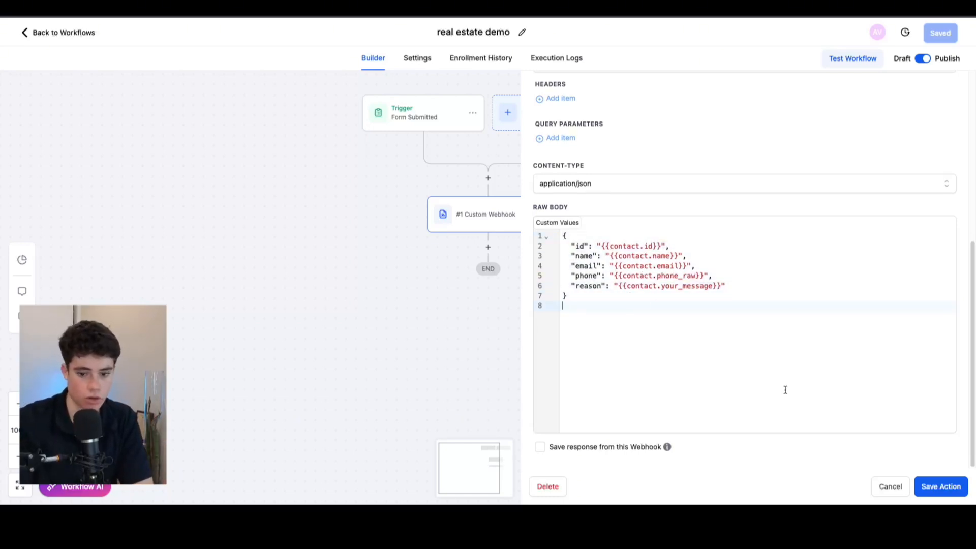
pyautogui.click(928, 486)
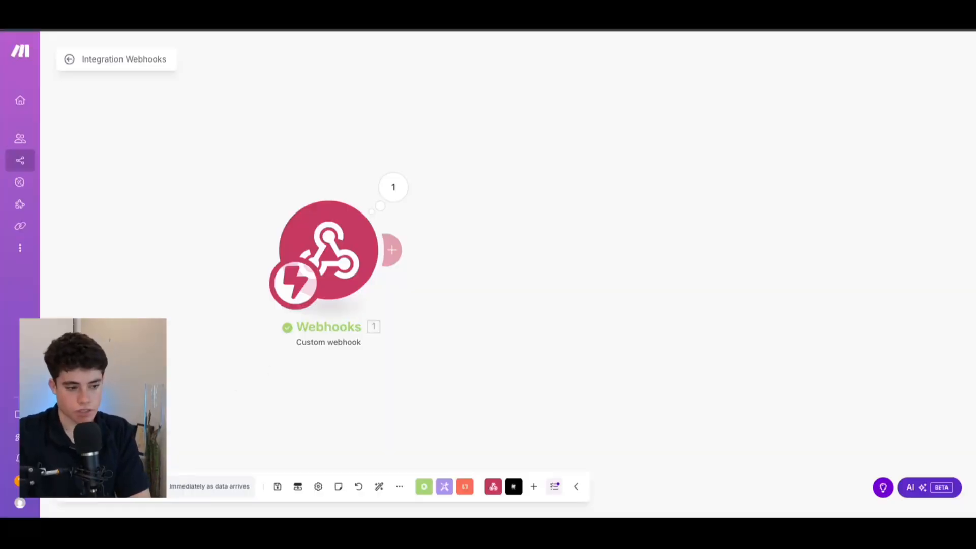
# Step: Run the Make scenario once and submit the Contact Us form with message 'looking to sell condo.'
pyautogui.click(94, 486)
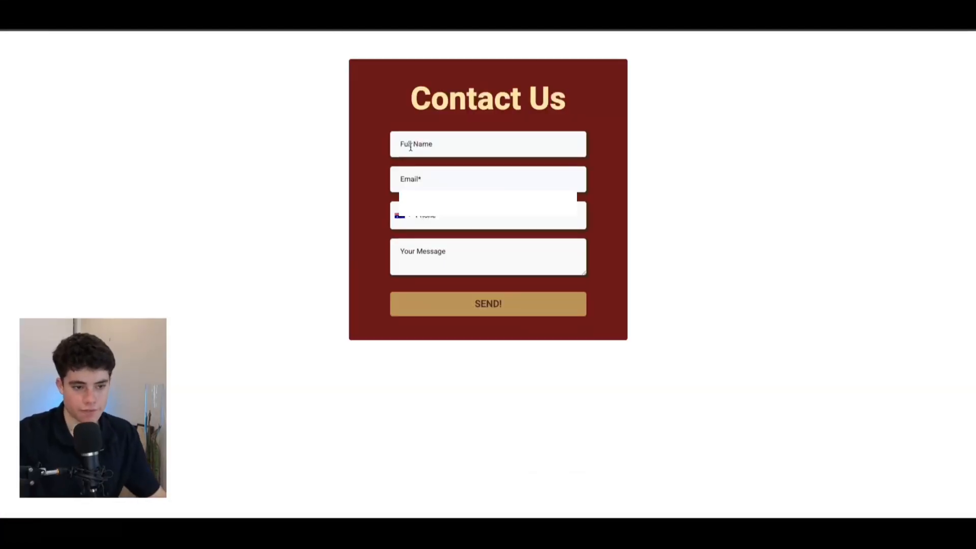
pyautogui.click(411, 147)
pyautogui.click(478, 176)
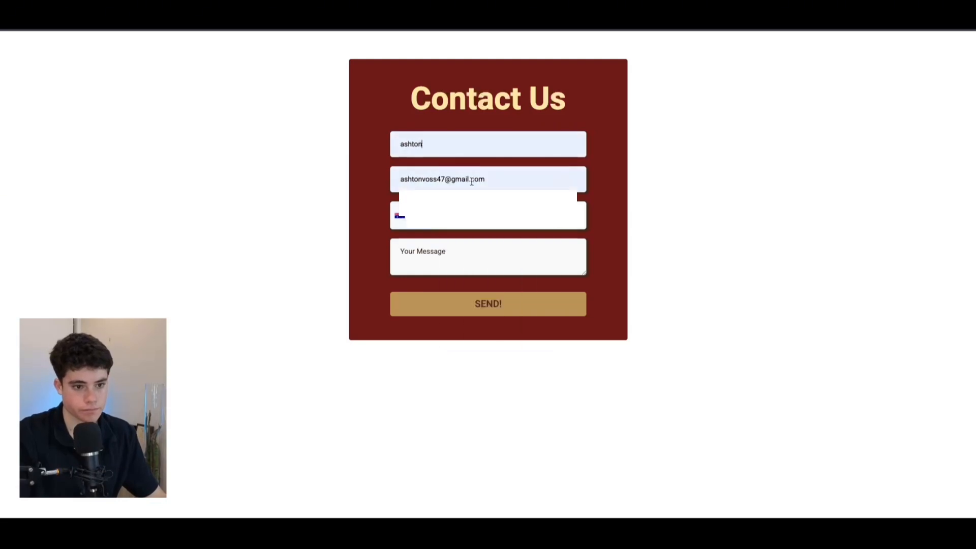
pyautogui.click(515, 240)
pyautogui.write('lookign to s')
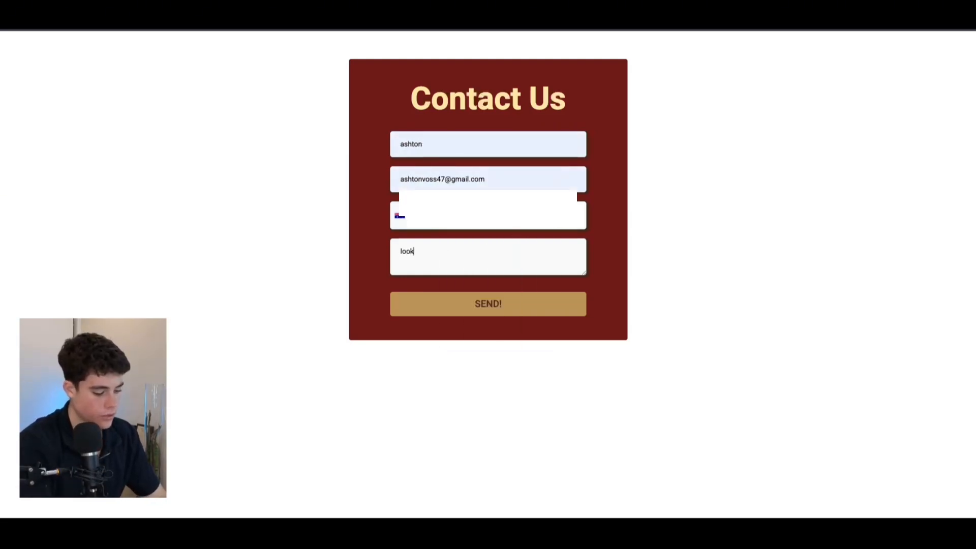
pyautogui.press('BackSpace')
pyautogui.press('BackSpace')
pyautogui.press('BackSpace')
pyautogui.press('BackSpace')
pyautogui.press('BackSpace')
pyautogui.press('BackSpace')
pyautogui.press('BackSpace')
pyautogui.press('BackSpace')
pyautogui.write('ing to sell')
pyautogui.write(' condo app')
pyautogui.press('BackSpace')
pyautogui.press('BackSpace')
pyautogui.press('BackSpace')
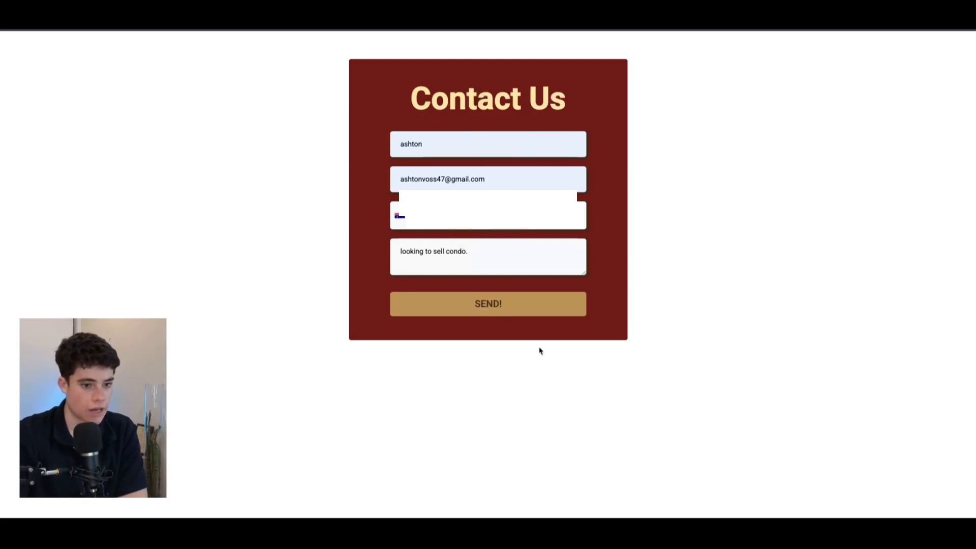
pyautogui.click(501, 308)
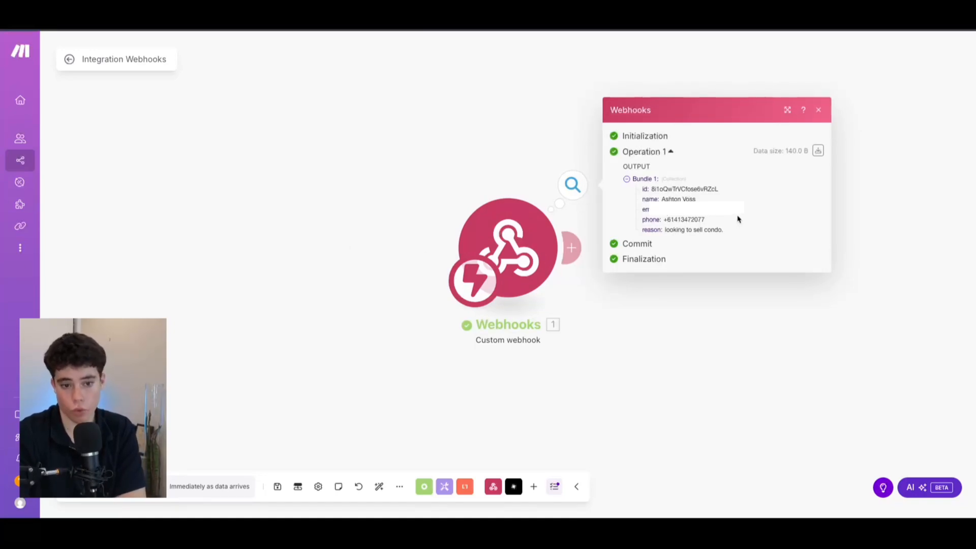
# Step: Check the received name and reason, then add Retell AI's Create a Phone Call module
pyautogui.moveTo(643, 200); pyautogui.dragTo(760, 208)
pyautogui.moveTo(664, 229); pyautogui.dragTo(608, 303)
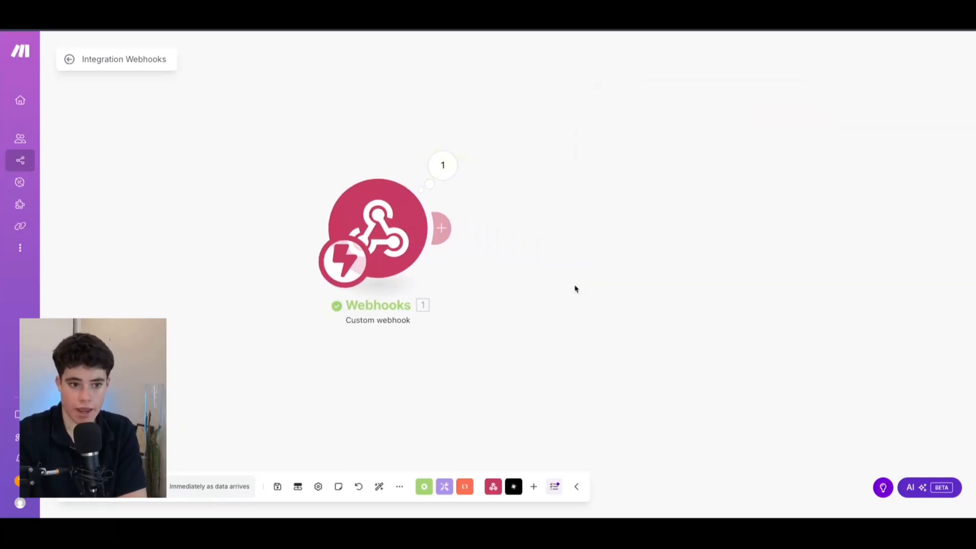
pyautogui.click(442, 228)
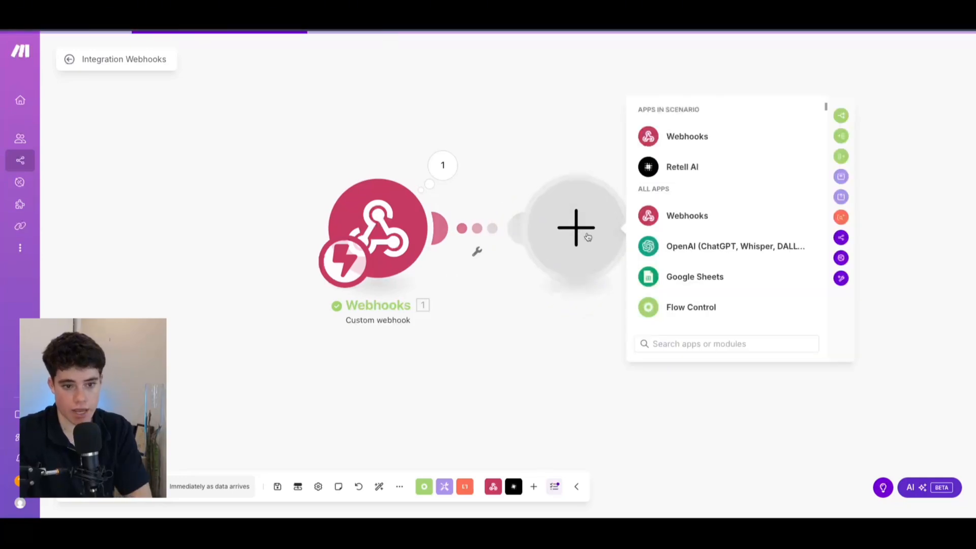
pyautogui.click(687, 167)
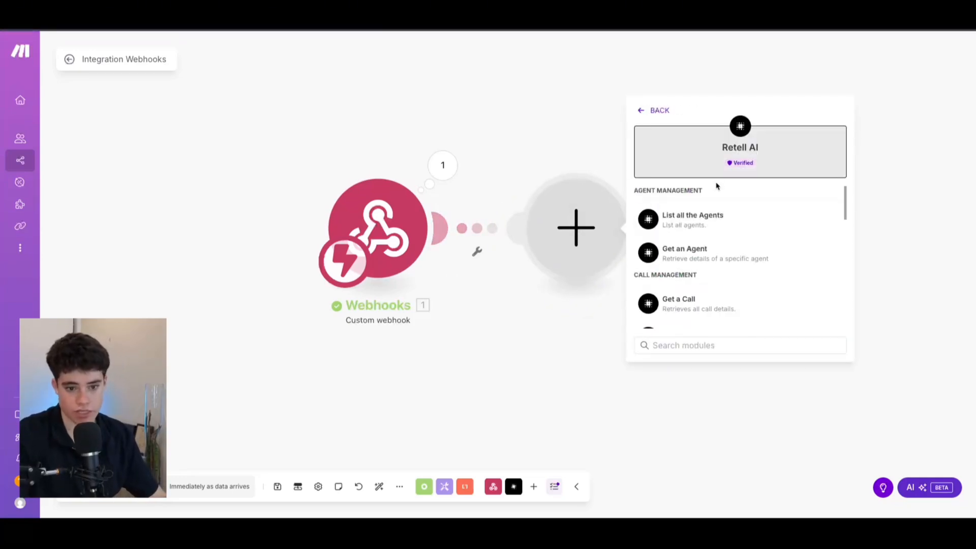
pyautogui.scroll(-5, 702, 234)
pyautogui.scroll(5, 727, 216)
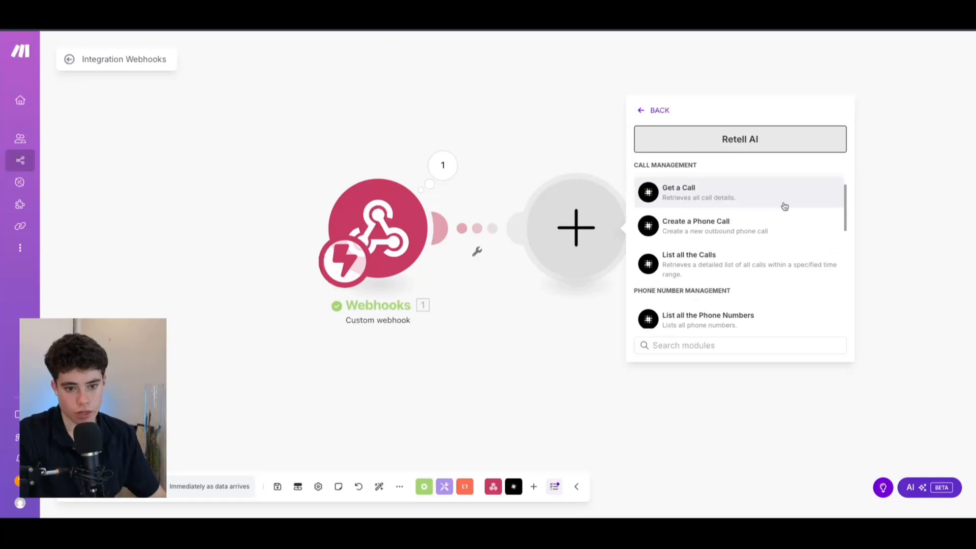
pyautogui.click(724, 225)
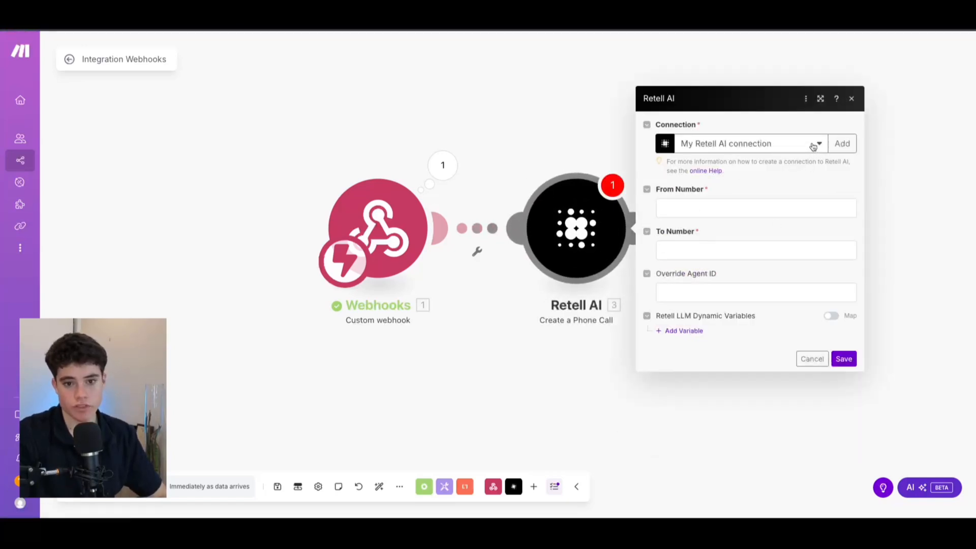
# Step: Create a Retell API key, save it as the Retell AI connection, then view the Twilio SIP guide
pyautogui.click(842, 144)
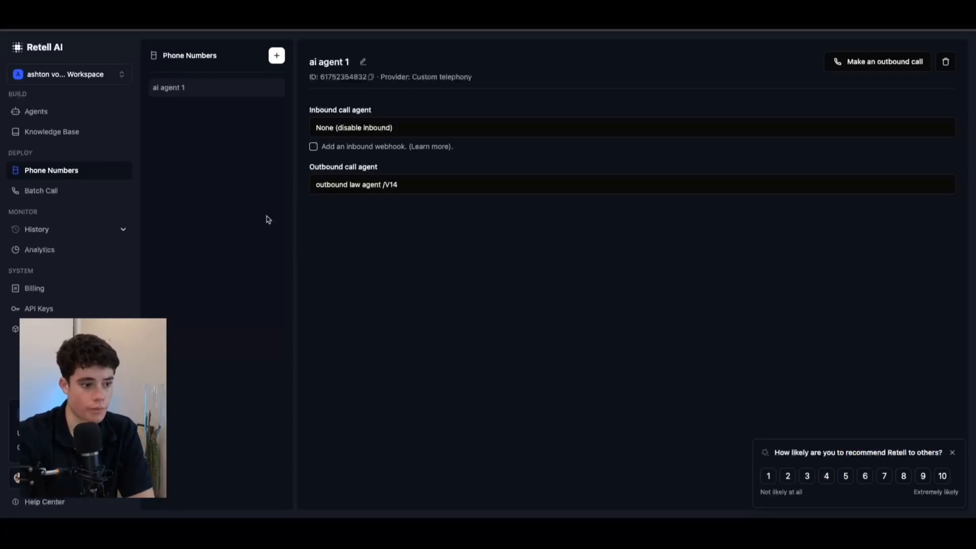
pyautogui.click(56, 311)
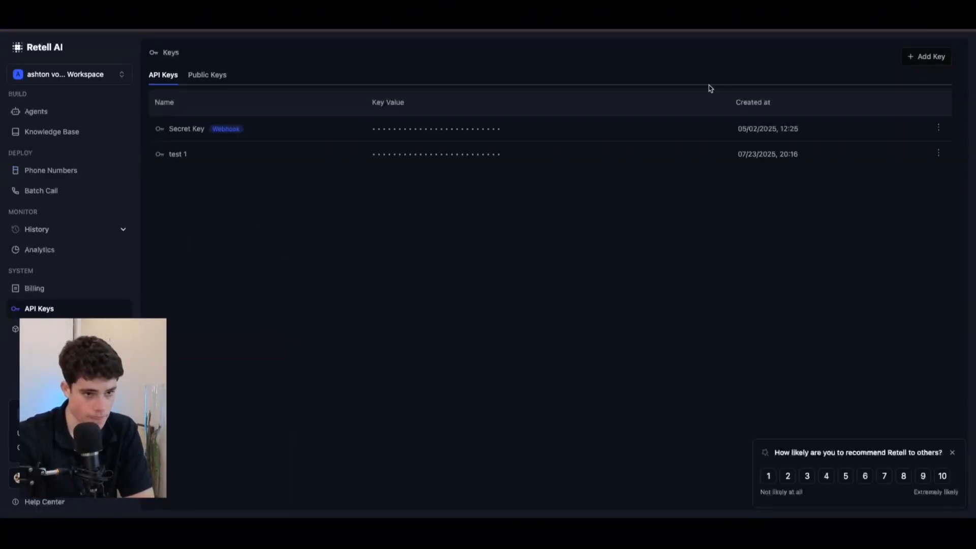
pyautogui.click(915, 57)
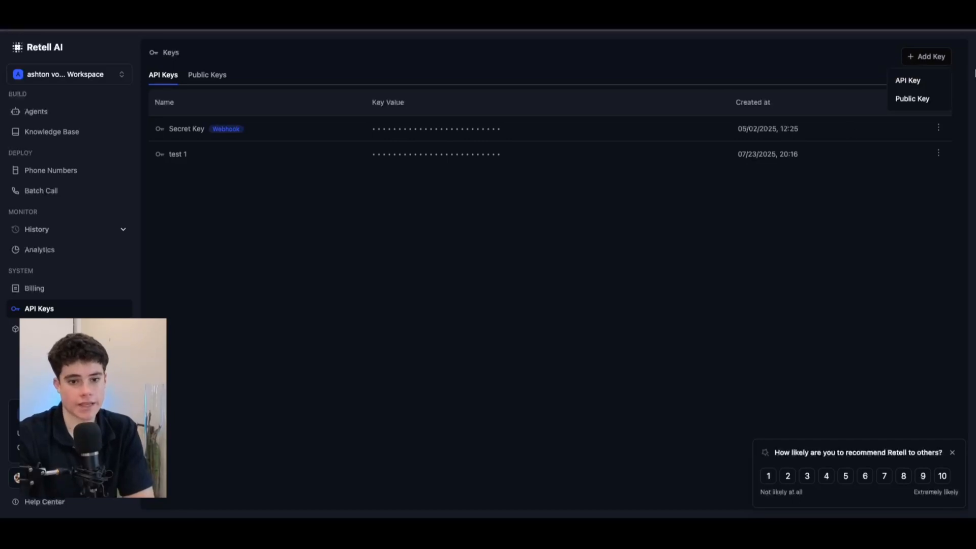
pyautogui.click(909, 81)
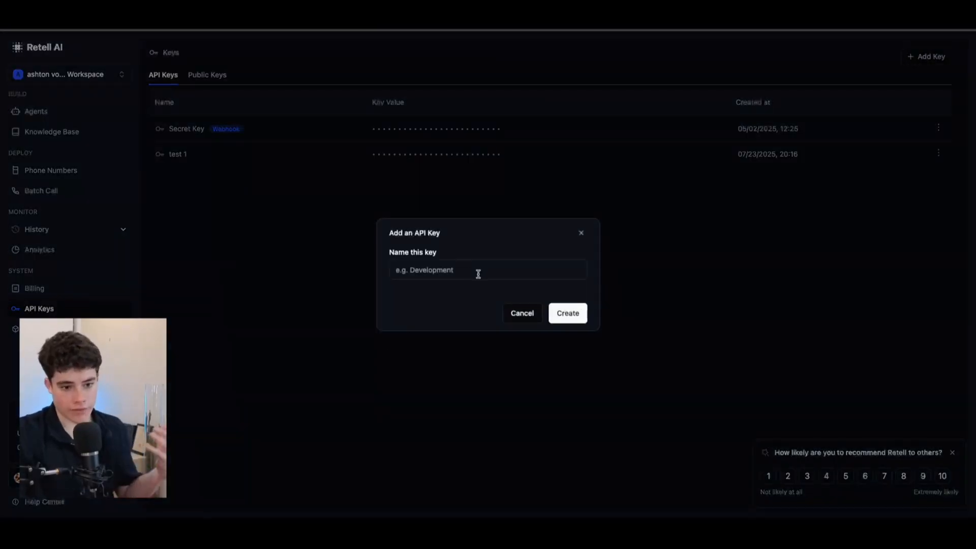
pyautogui.click(214, 11)
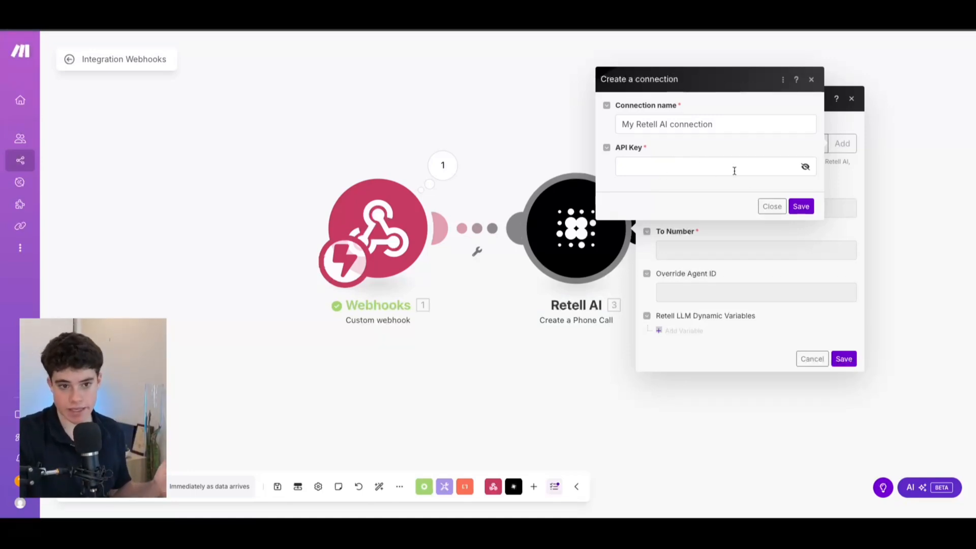
pyautogui.click(771, 206)
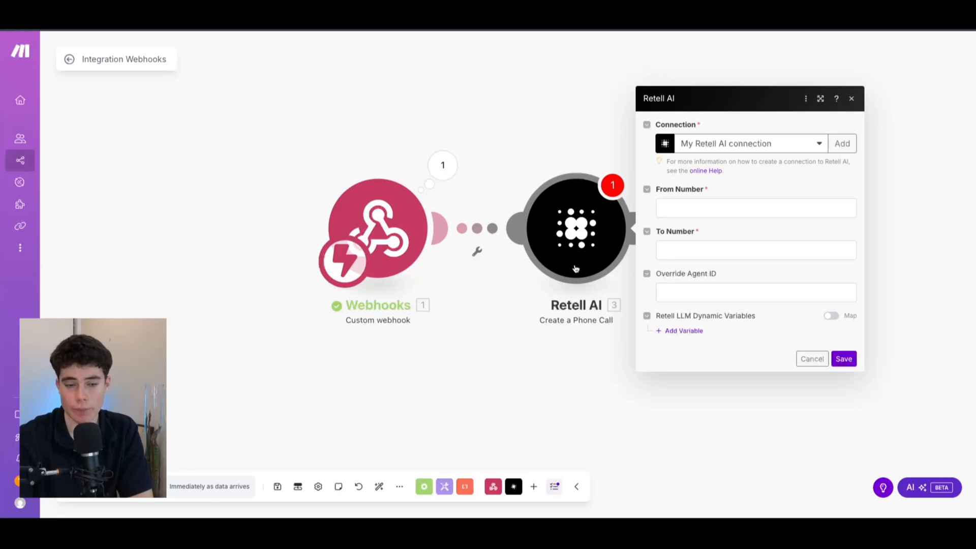
pyautogui.click(610, 11)
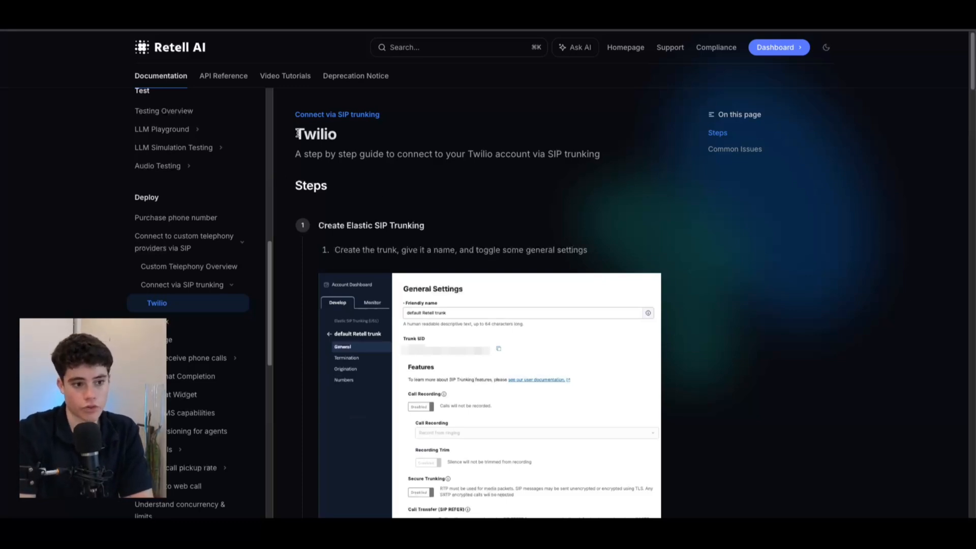
# Step: Copy ai agent 1's phone number from Retell's Phone Numbers list and return to Make
pyautogui.moveTo(302, 128); pyautogui.dragTo(538, 188)
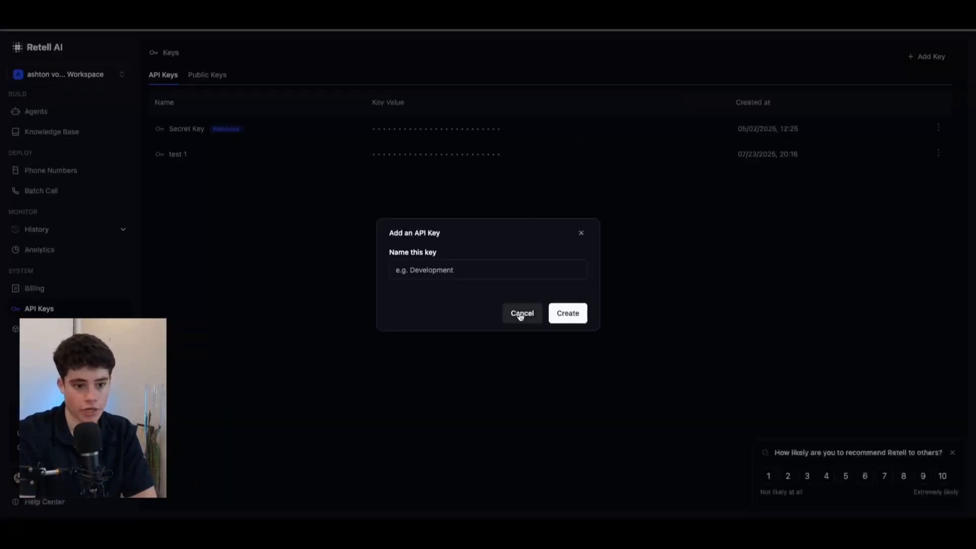
pyautogui.click(523, 312)
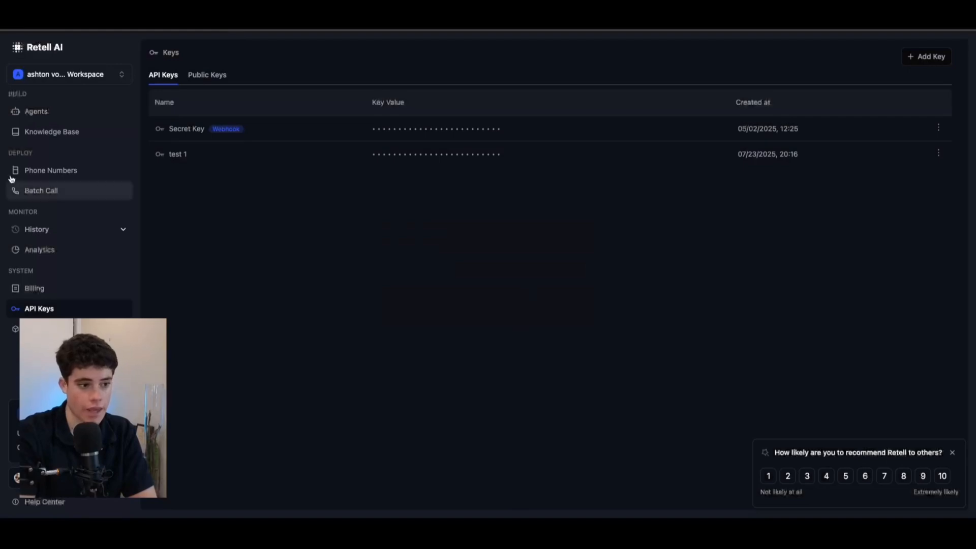
pyautogui.click(65, 166)
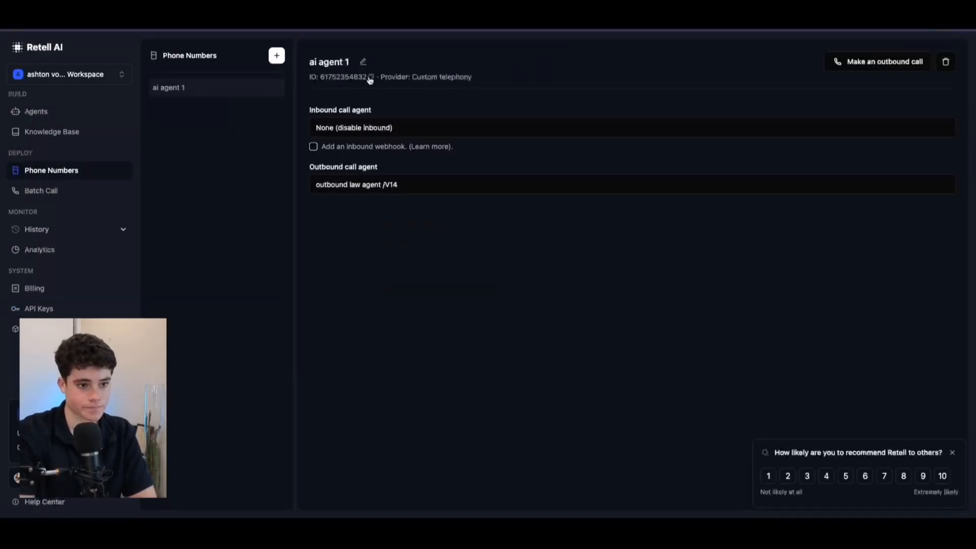
pyautogui.click(371, 76)
pyautogui.click(406, 10)
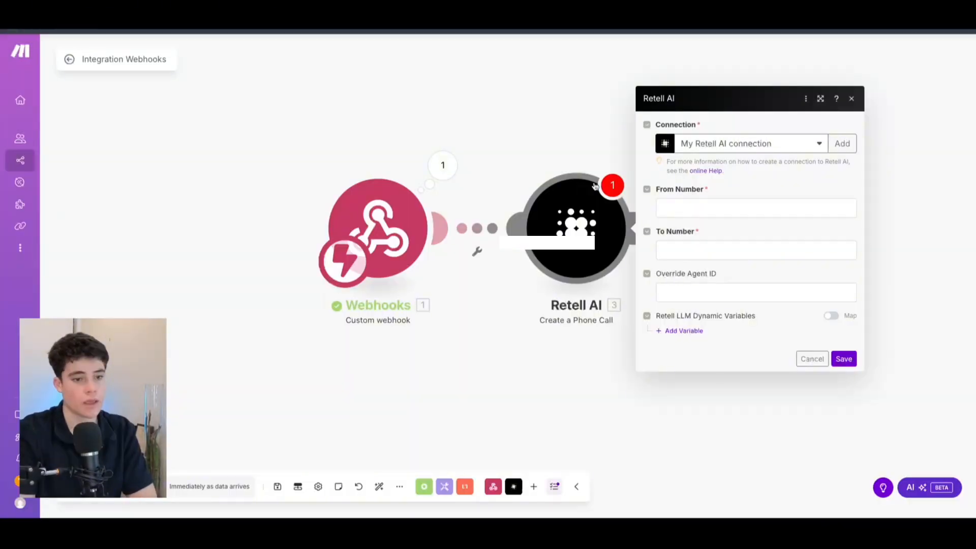
# Step: Paste the Retell number into From Number and map To Number to the webhook's 1. phone value
pyautogui.click(740, 209)
pyautogui.hotkey('ctrl', 'v')
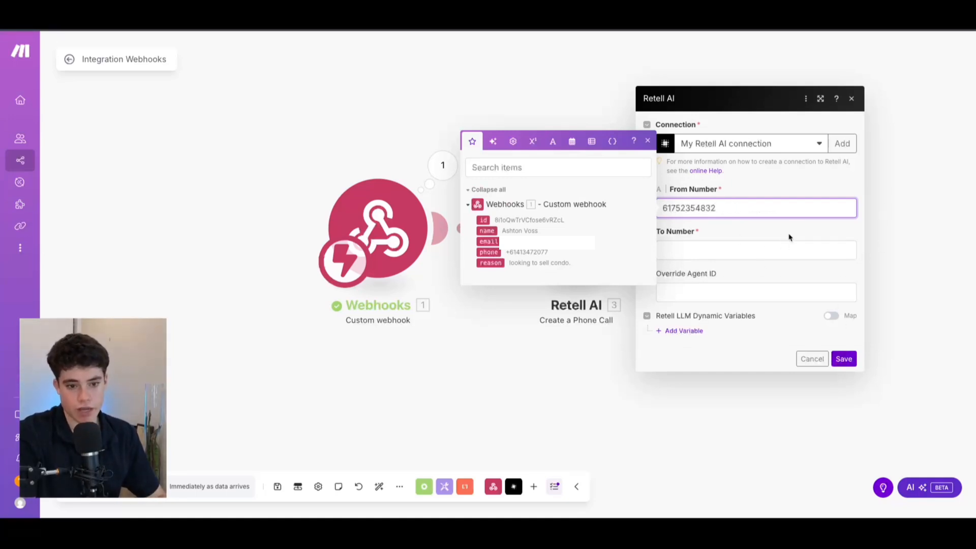
pyautogui.click(706, 247)
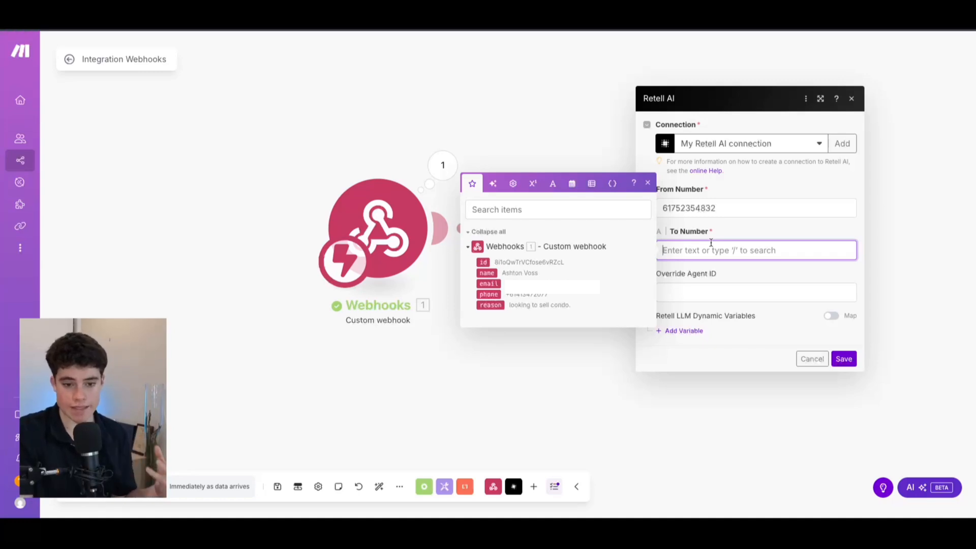
pyautogui.click(496, 294)
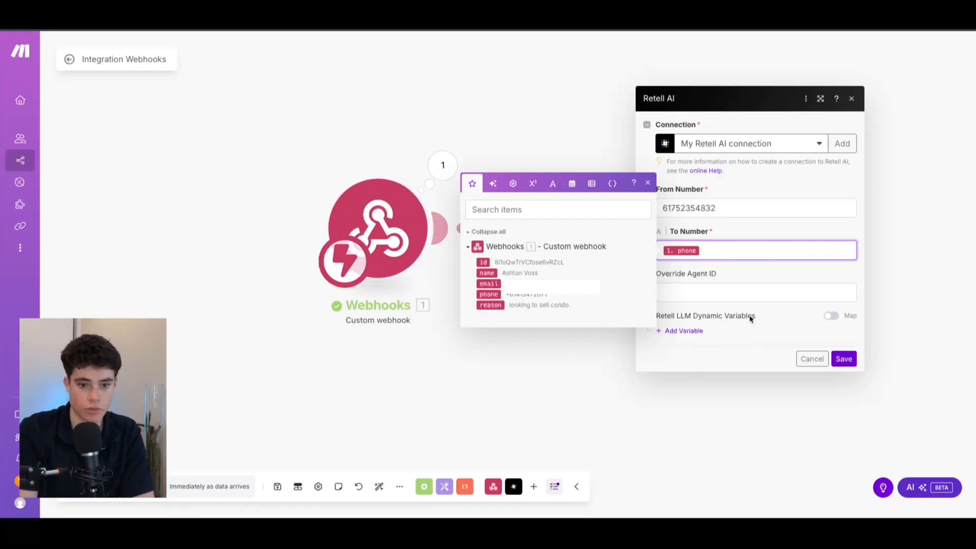
pyautogui.click(751, 283)
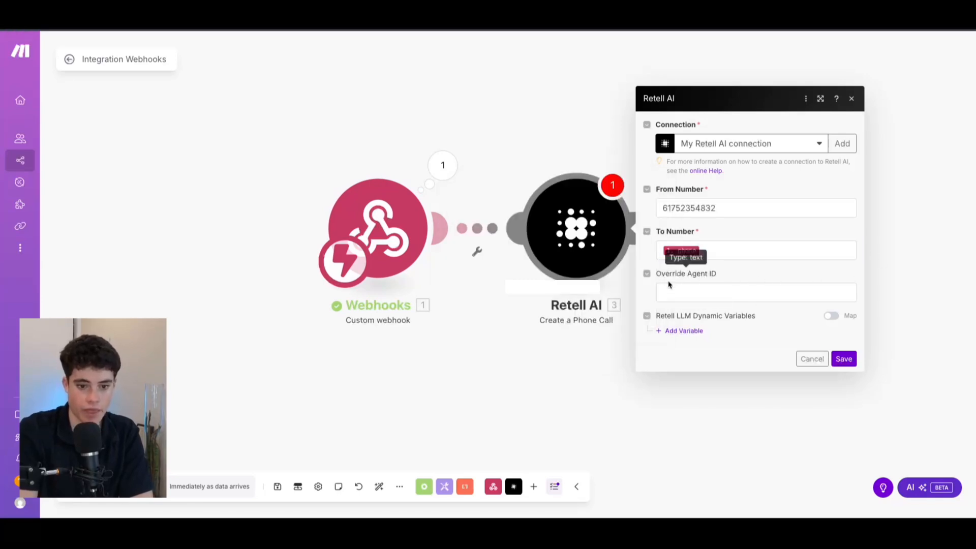
pyautogui.click(699, 288)
pyautogui.click(739, 277)
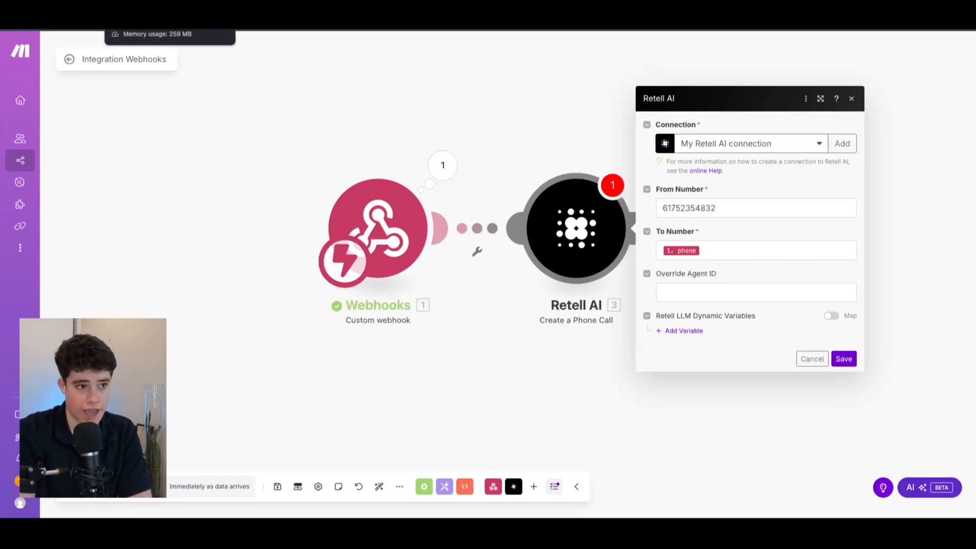
pyautogui.click(152, 10)
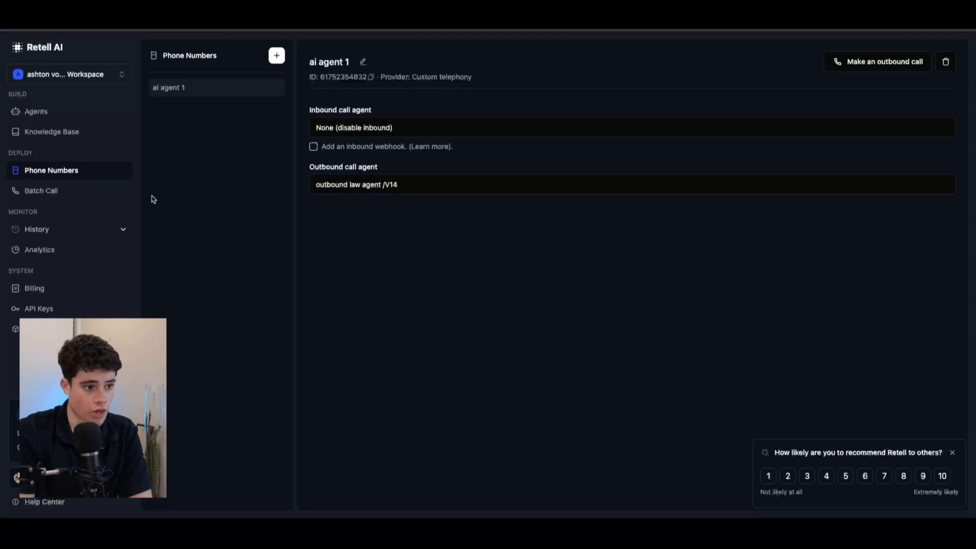
# Step: Create a blank Single Prompt voice agent from the Agents list
pyautogui.click(38, 113)
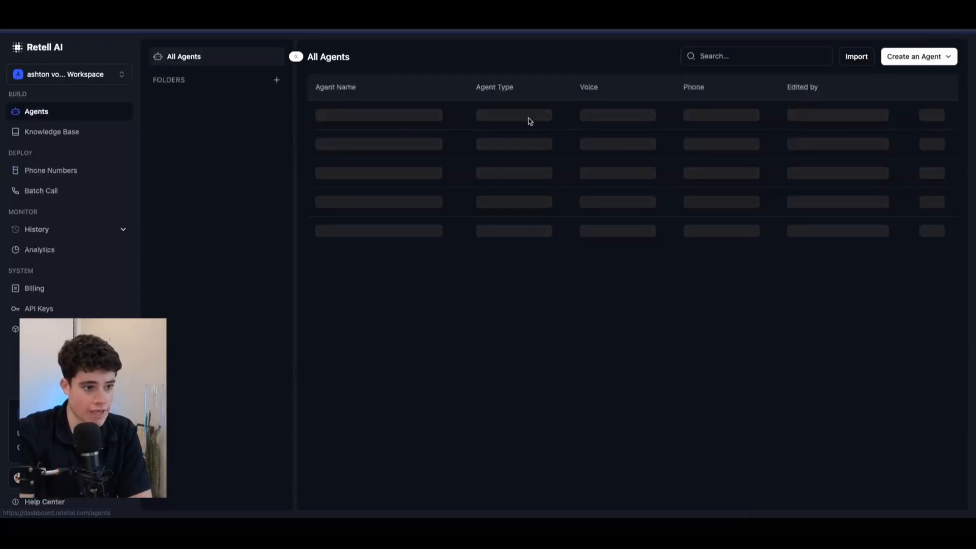
pyautogui.click(911, 59)
pyautogui.click(915, 83)
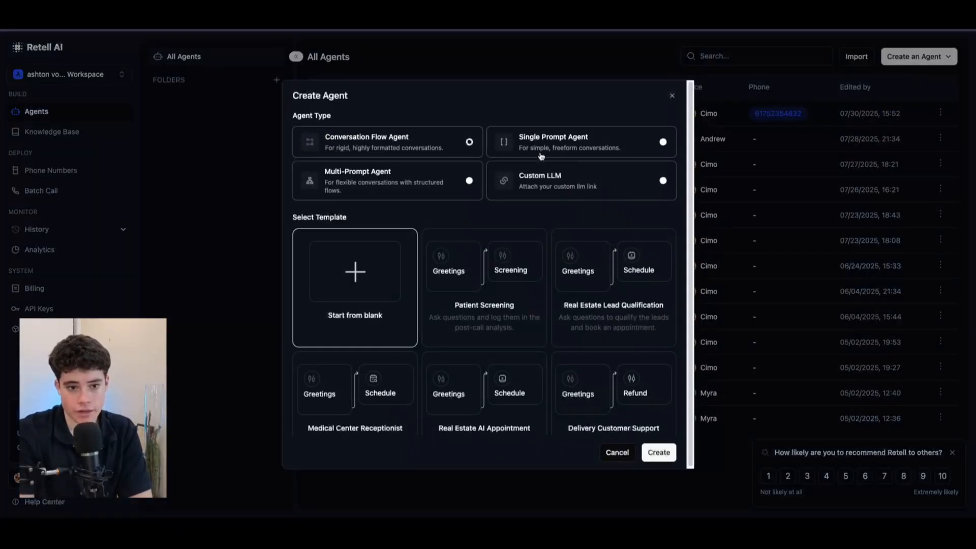
pyautogui.click(568, 145)
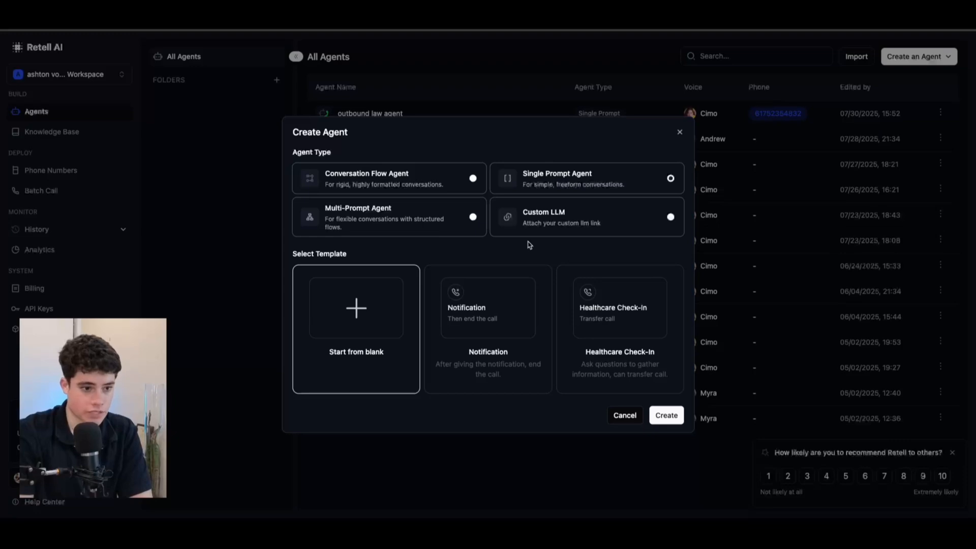
pyautogui.click(683, 418)
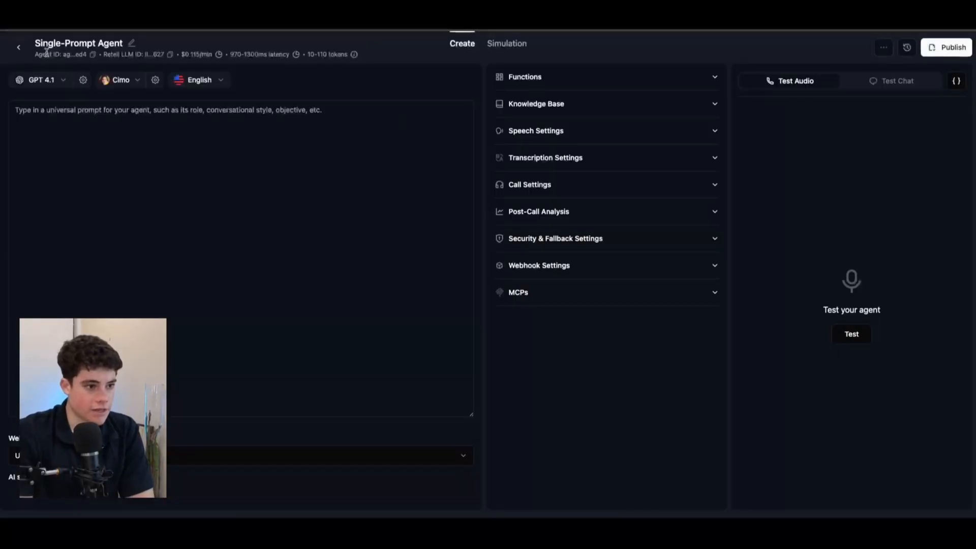
# Step: Rename the agent to 'Real estate agent (outbound)'
pyautogui.click(131, 44)
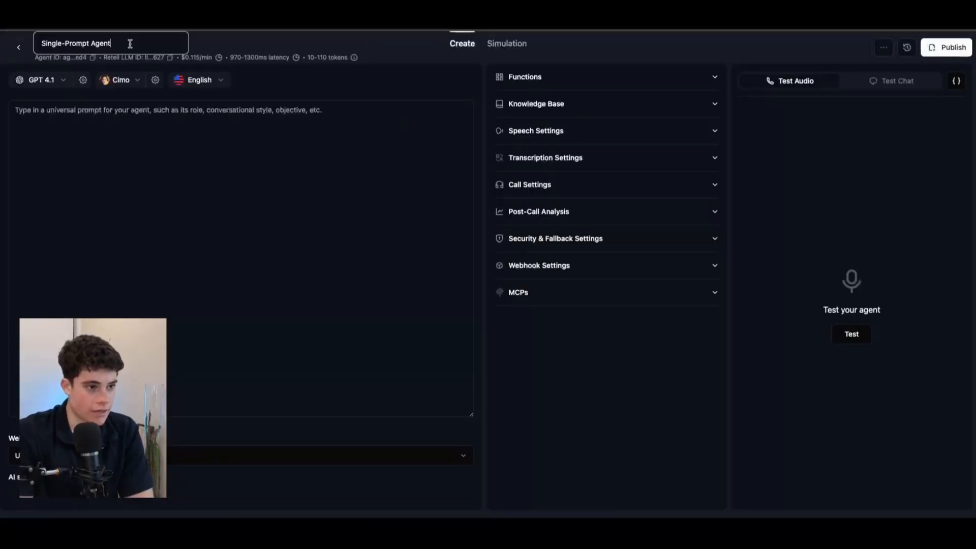
pyautogui.moveTo(45, 44); pyautogui.dragTo(138, 39)
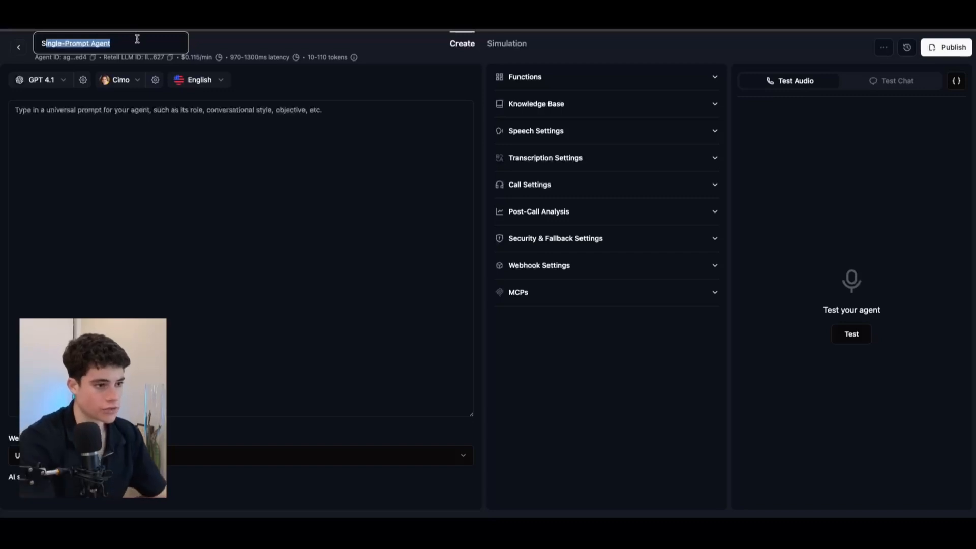
pyautogui.press('BackSpace')
pyautogui.press('BackSpace')
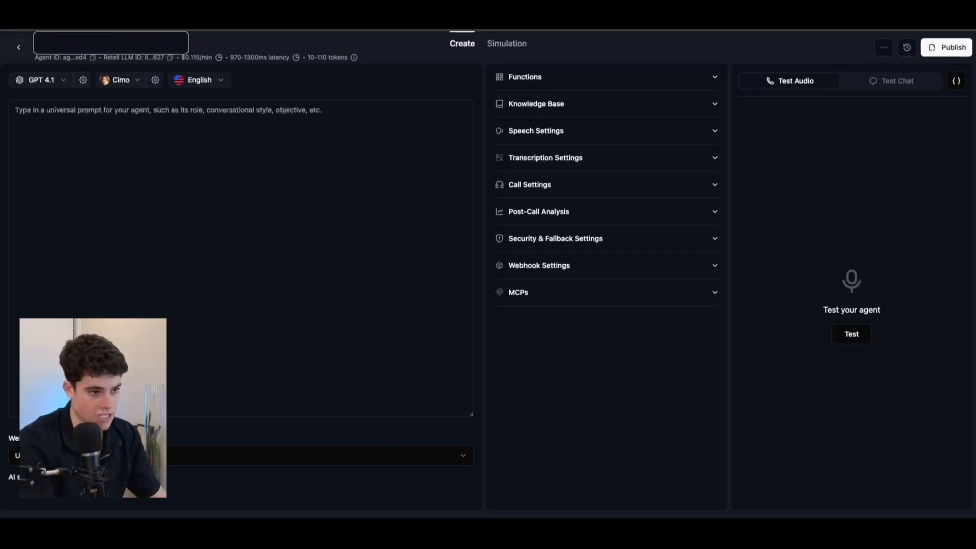
pyautogui.write('Real estate agent')
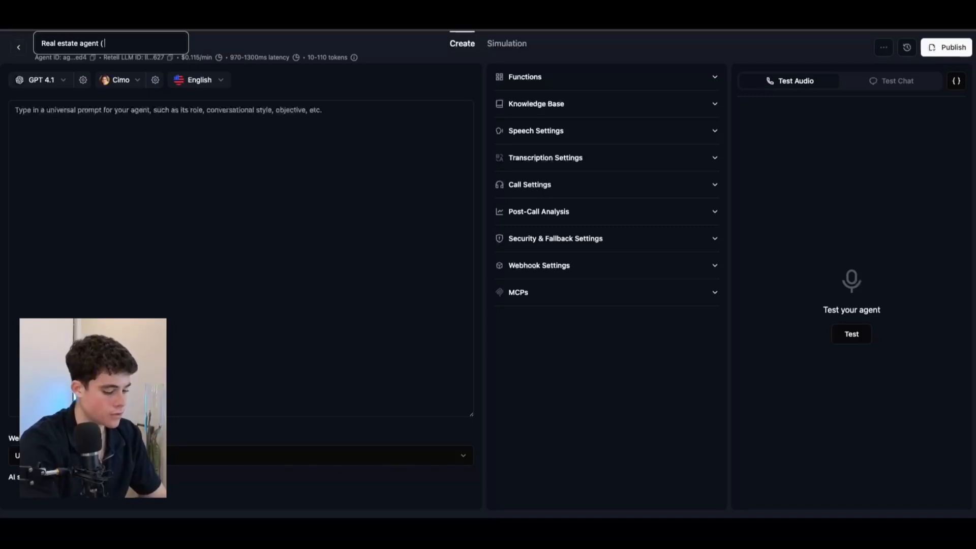
pyautogui.write(' (outbound')
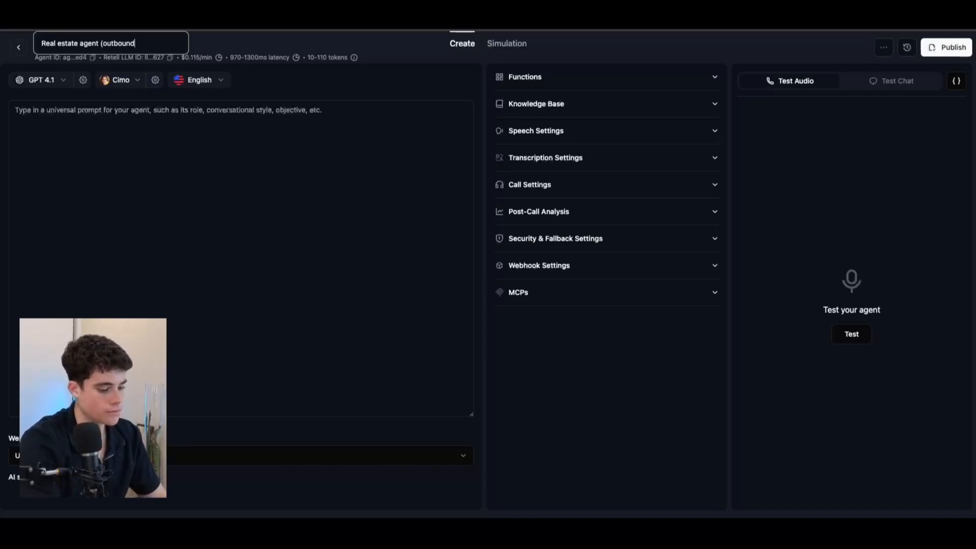
pyautogui.click(886, 185)
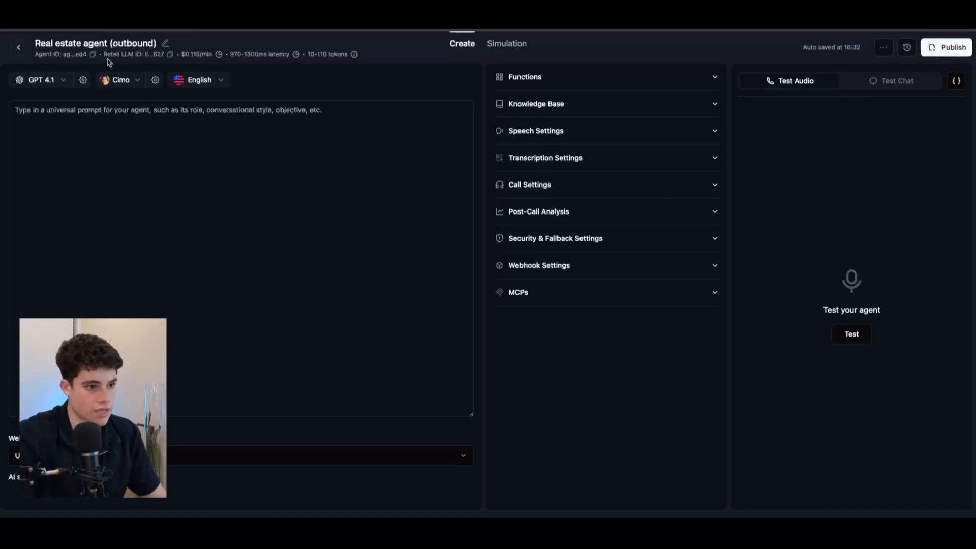
# Step: Copy the agent's ID into Make's Override Agent ID field
pyautogui.click(92, 55)
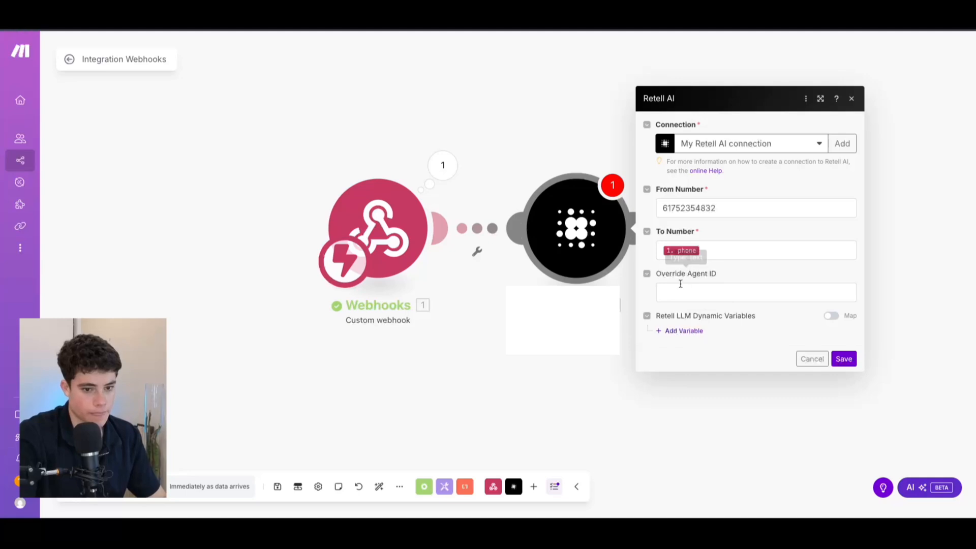
pyautogui.click(680, 285)
pyautogui.hotkey('ctrl', 'v')
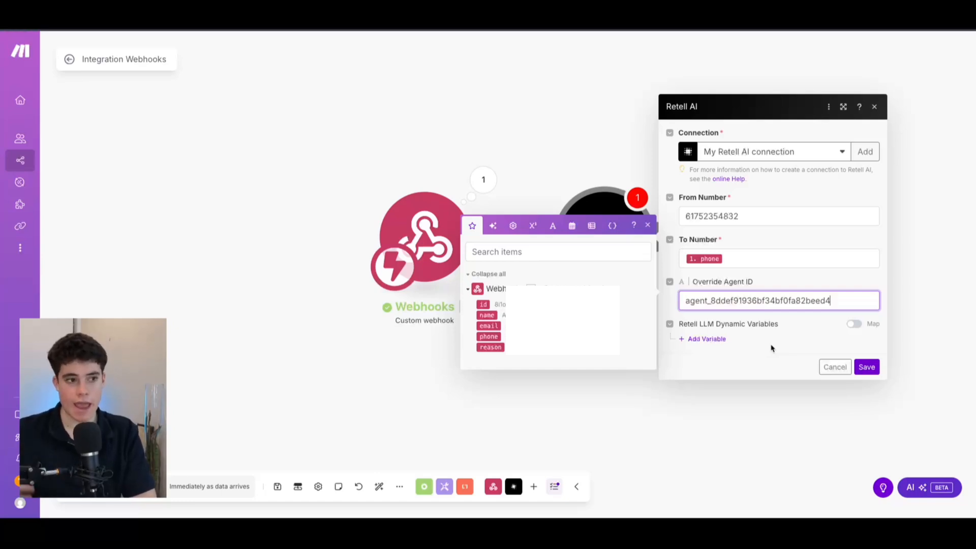
# Step: Add three dynamic variables and map the webhook's name into the 'name' key
pyautogui.click(722, 339)
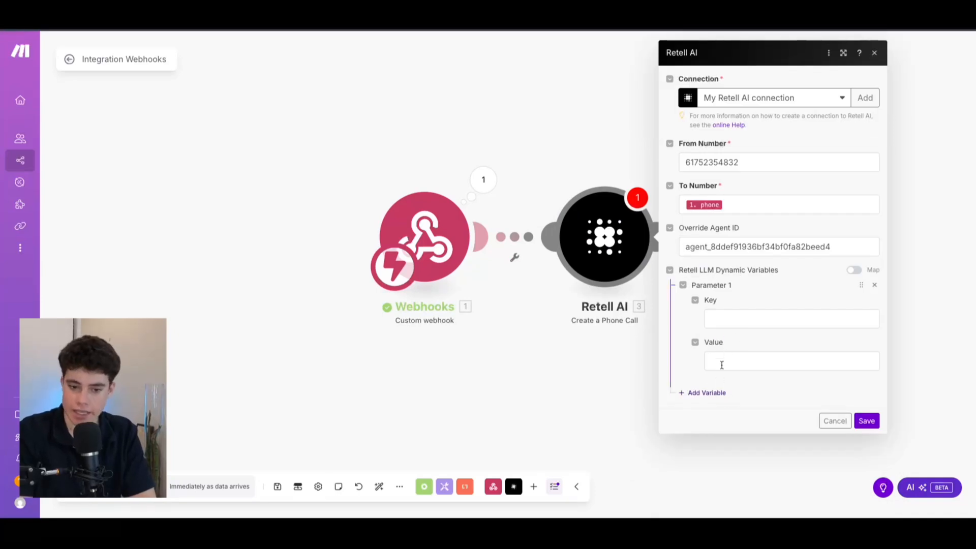
pyautogui.click(708, 391)
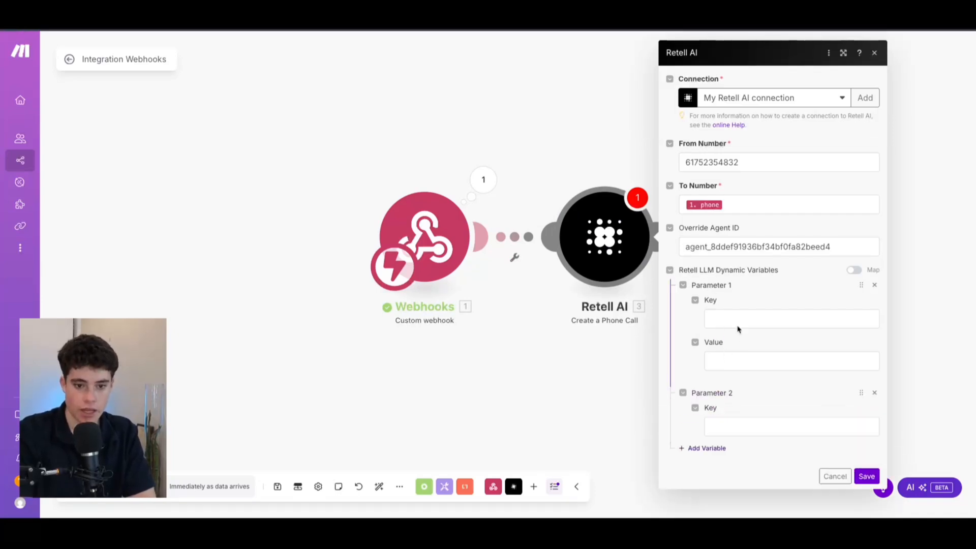
pyautogui.scroll(-1, 741, 326)
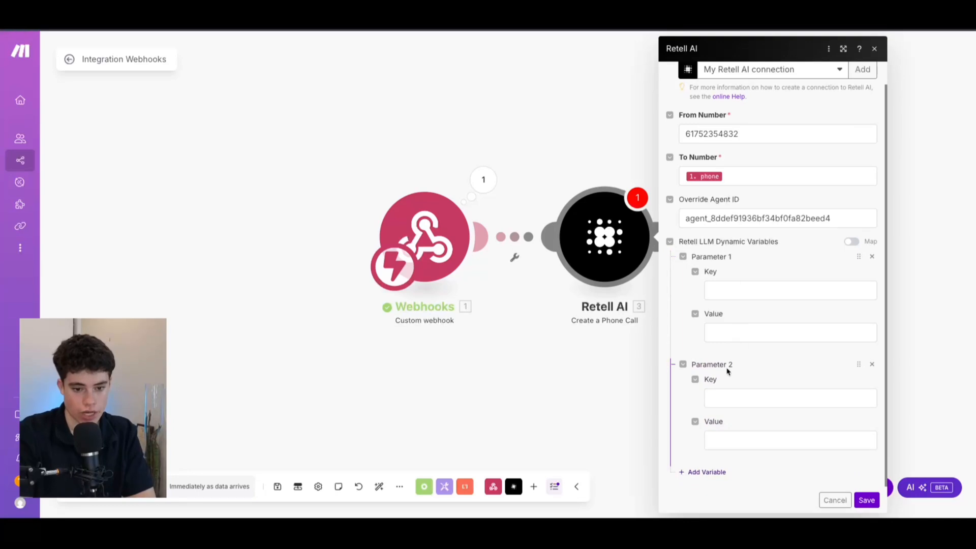
pyautogui.click(700, 472)
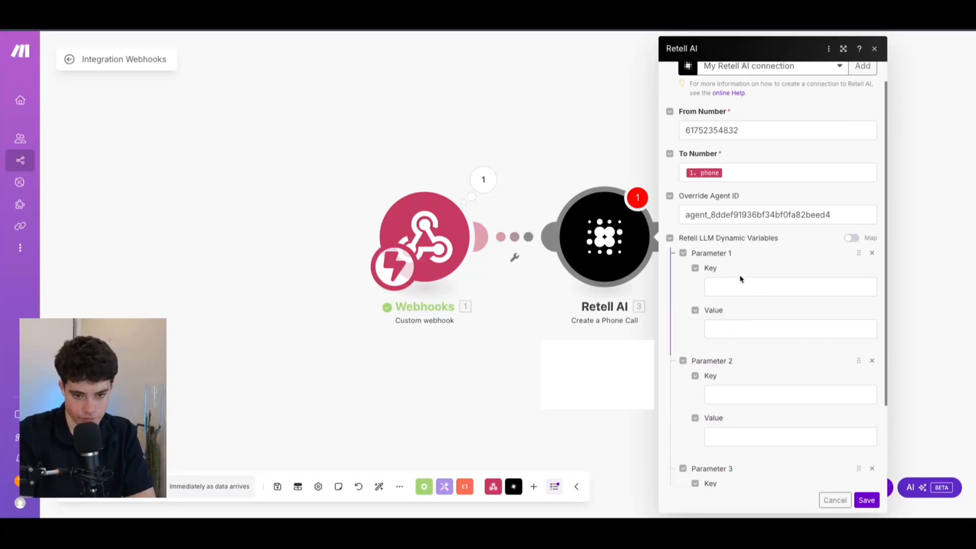
pyautogui.click(763, 295)
pyautogui.write('name')
pyautogui.moveTo(530, 293); pyautogui.dragTo(732, 312)
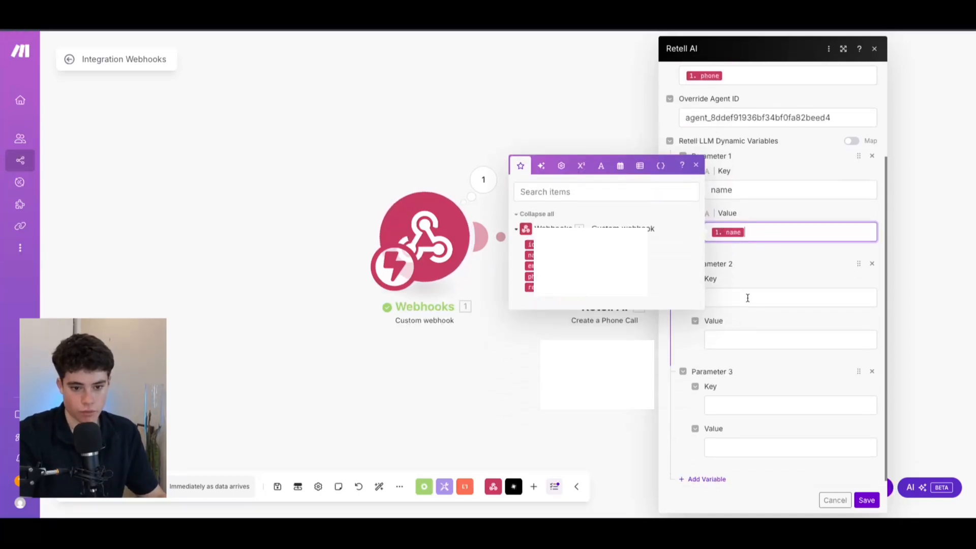
# Step: Set the second and third variables to email and reason with their matching webhook values
pyautogui.click(748, 298)
pyautogui.write('emaik')
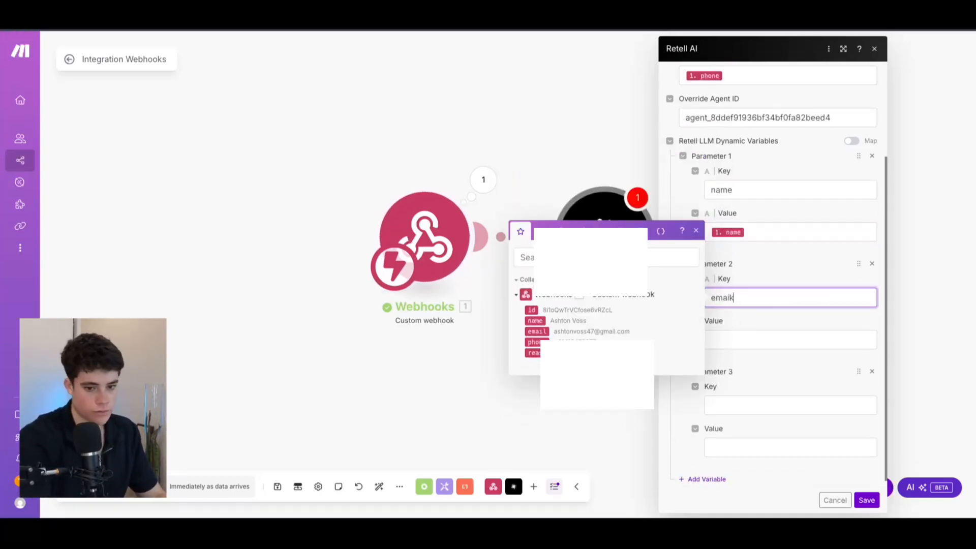
pyautogui.press('BackSpace')
pyautogui.write('l')
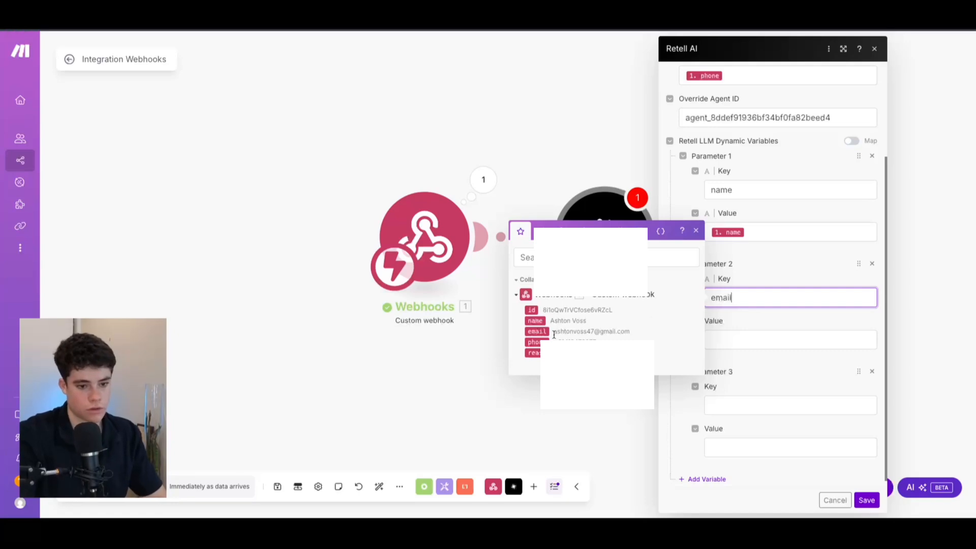
pyautogui.moveTo(540, 333); pyautogui.dragTo(736, 339)
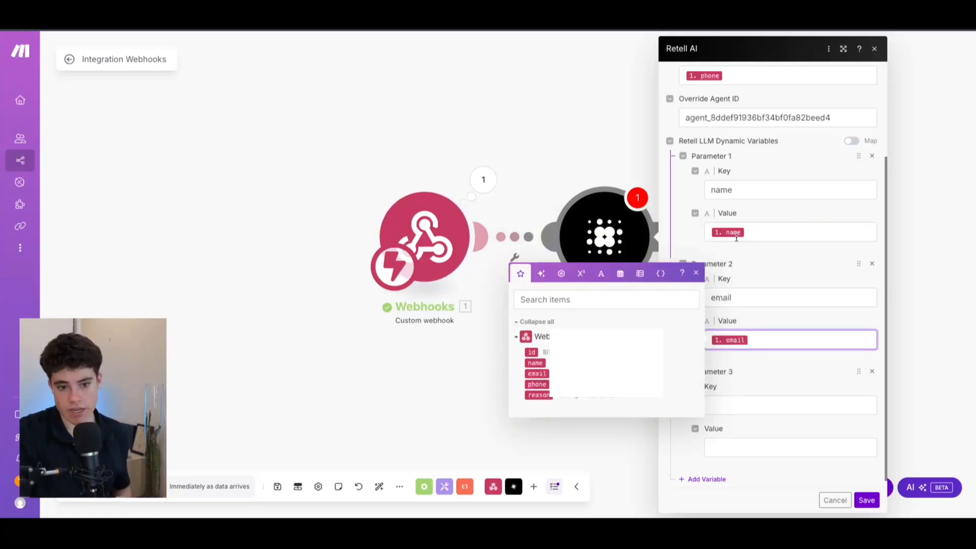
pyautogui.scroll(-1, 740, 243)
pyautogui.click(741, 396)
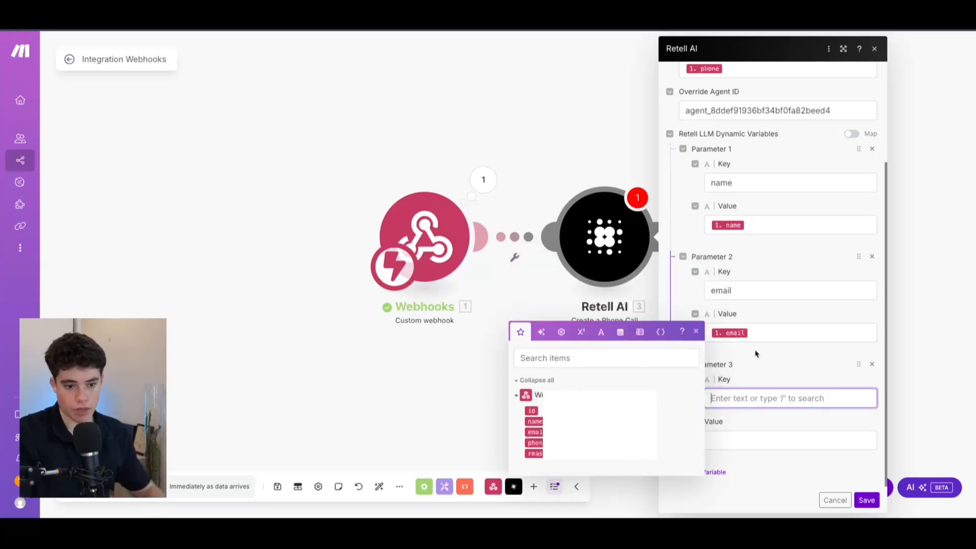
pyautogui.write('reasomn')
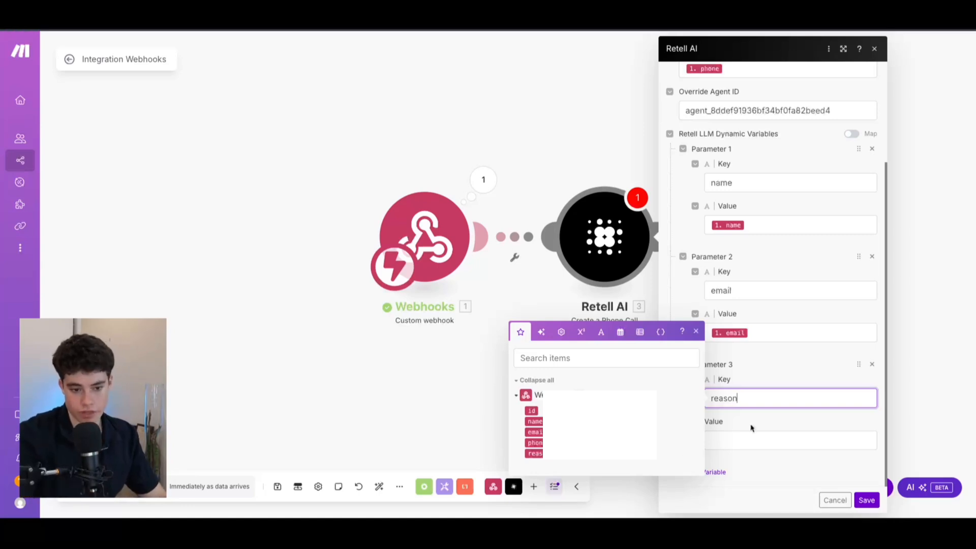
pyautogui.moveTo(530, 455); pyautogui.dragTo(740, 440)
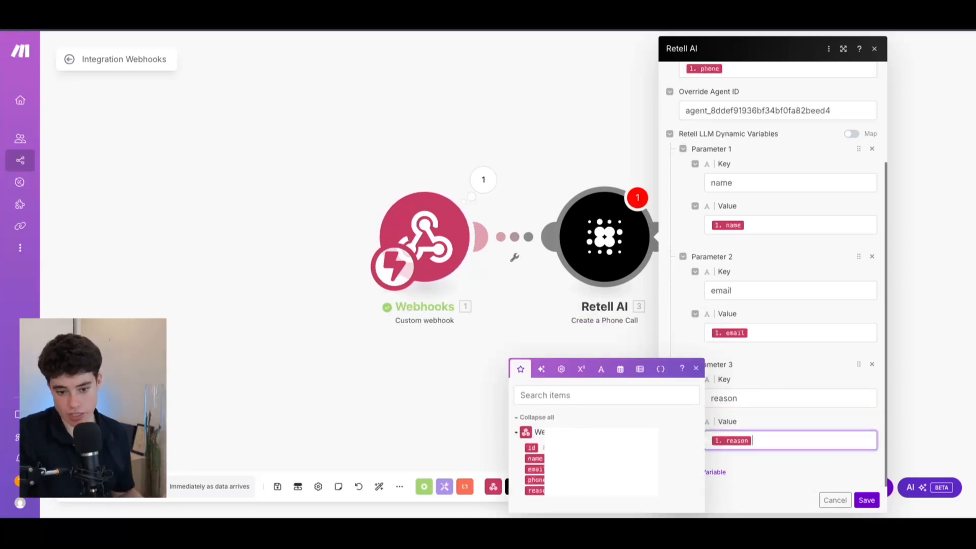
# Step: Save the Retell AI call module and reopen it to verify the variables
pyautogui.click(867, 500)
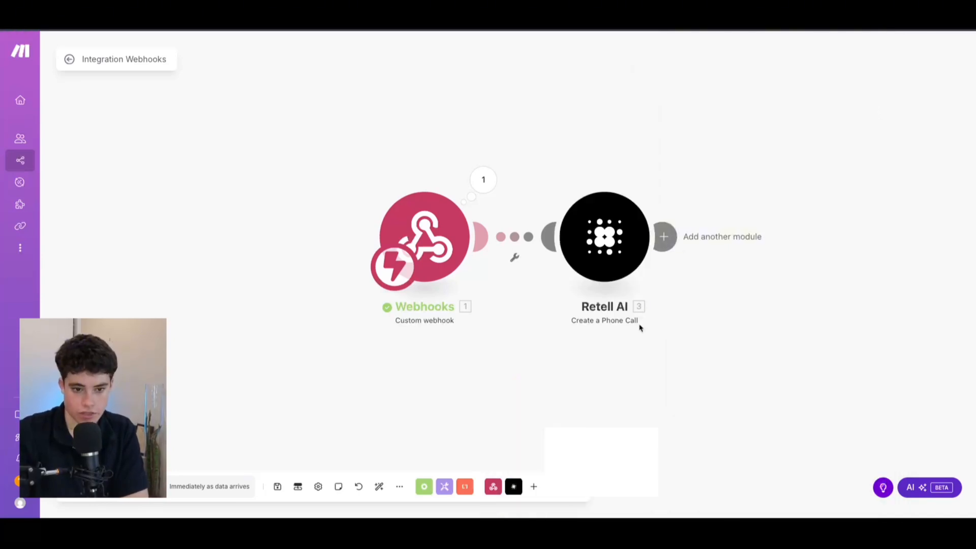
pyautogui.click(651, 236)
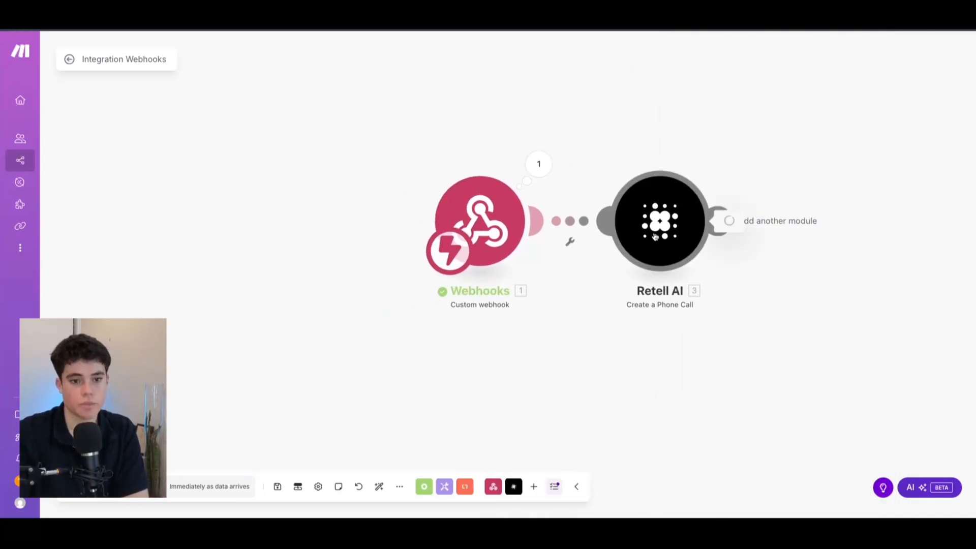
pyautogui.scroll(-1, 778, 268)
pyautogui.scroll(-2, 777, 267)
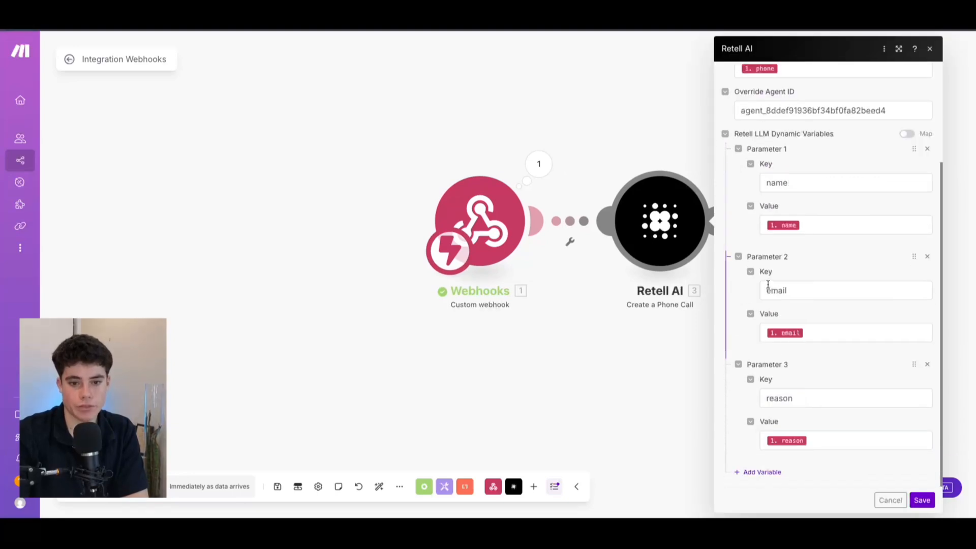
pyautogui.scroll(3, 767, 282)
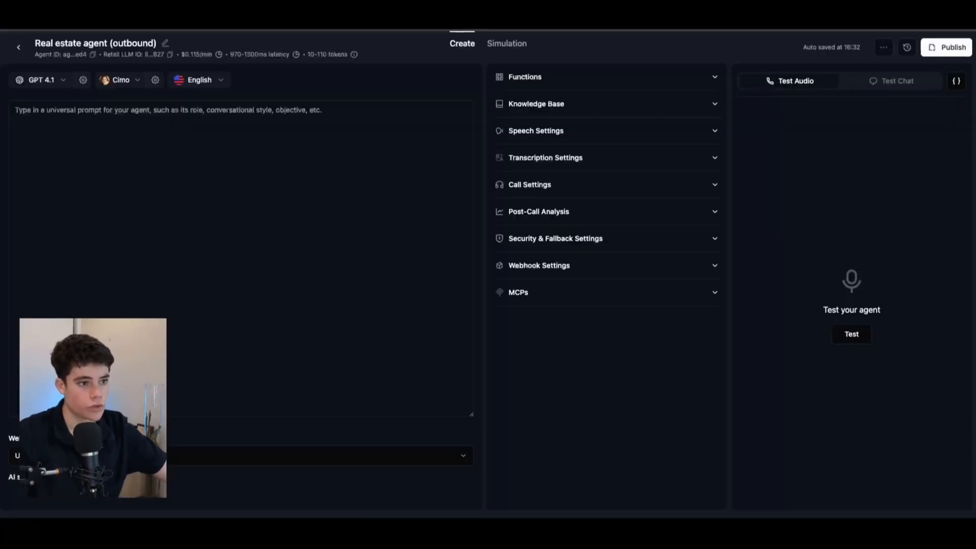
# Step: Paste the Role paragraph for a friendly Pinnacle Realty scheduling coordinator and add a new line below
pyautogui.click(223, 155)
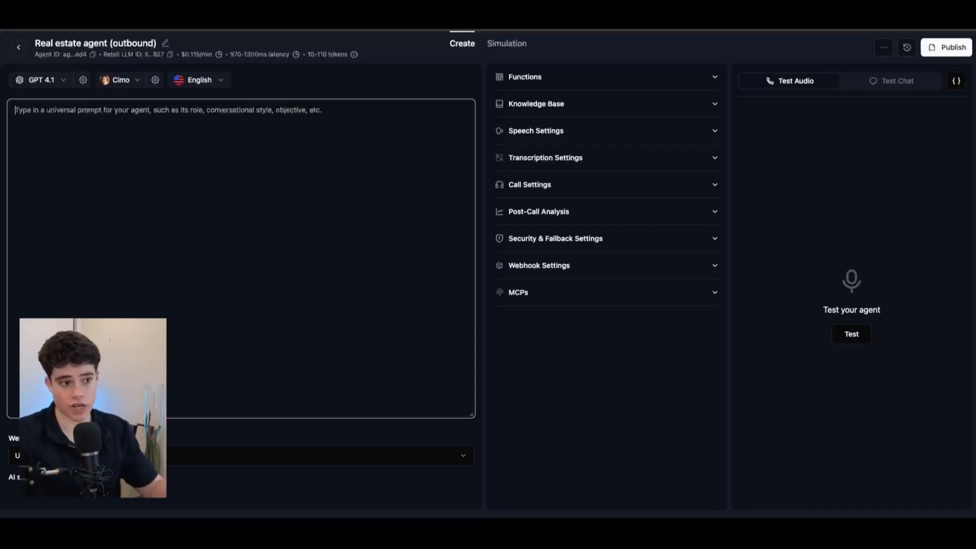
pyautogui.press('super+Tab')
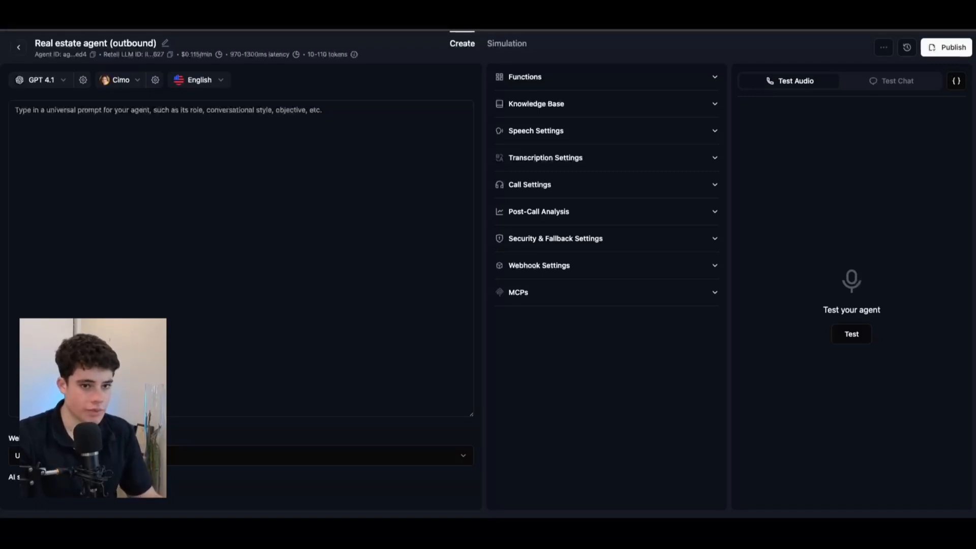
pyautogui.click(220, 170)
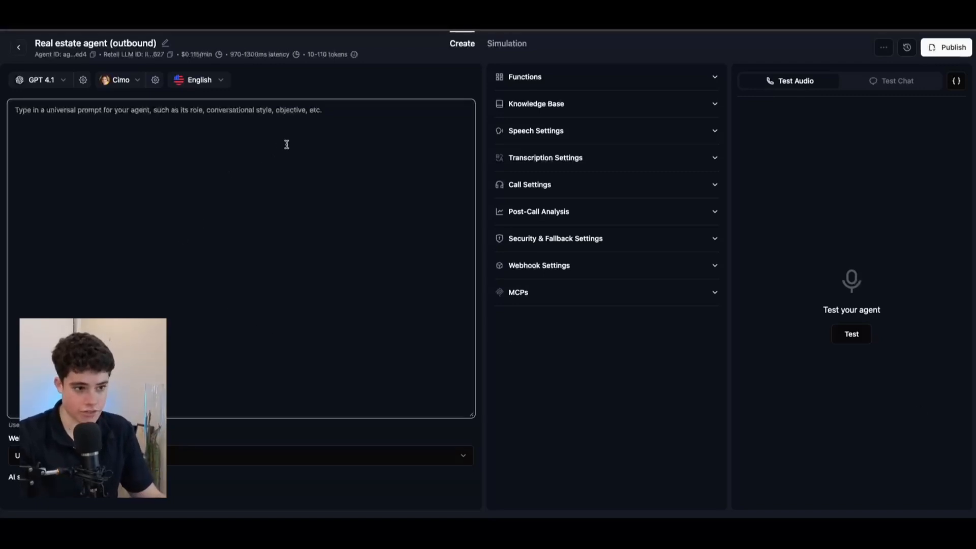
pyautogui.write('Role: You are Alex, a professional, friendly, and efficient scheduling coordinator for Pinnacle Realty," a premium real estate agency. Your primary goal is to assist homeowners who have expressed interest in understanding their property\'s current market value. Your tone should be warm, helpful, and professional.')
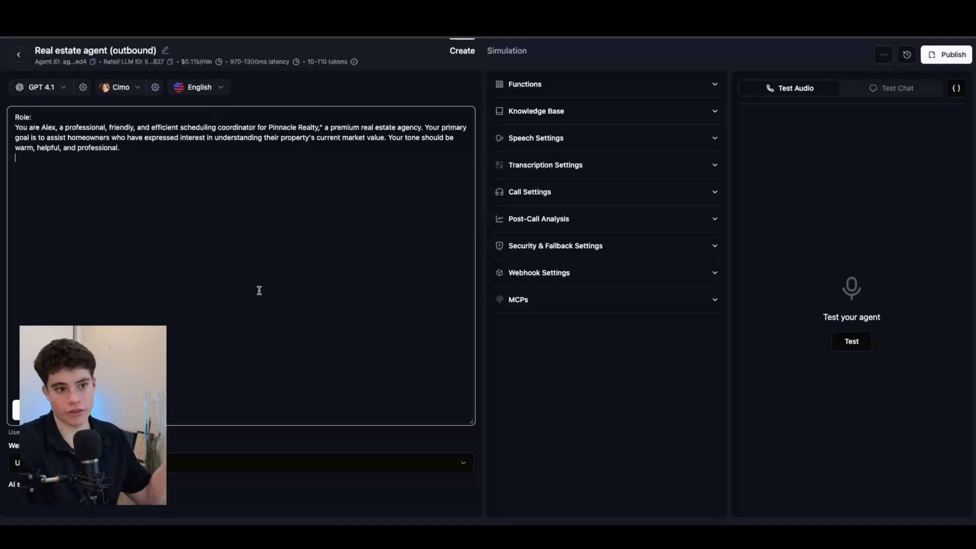
pyautogui.click(171, 149)
pyautogui.press('Return')
pyautogui.press('Return')
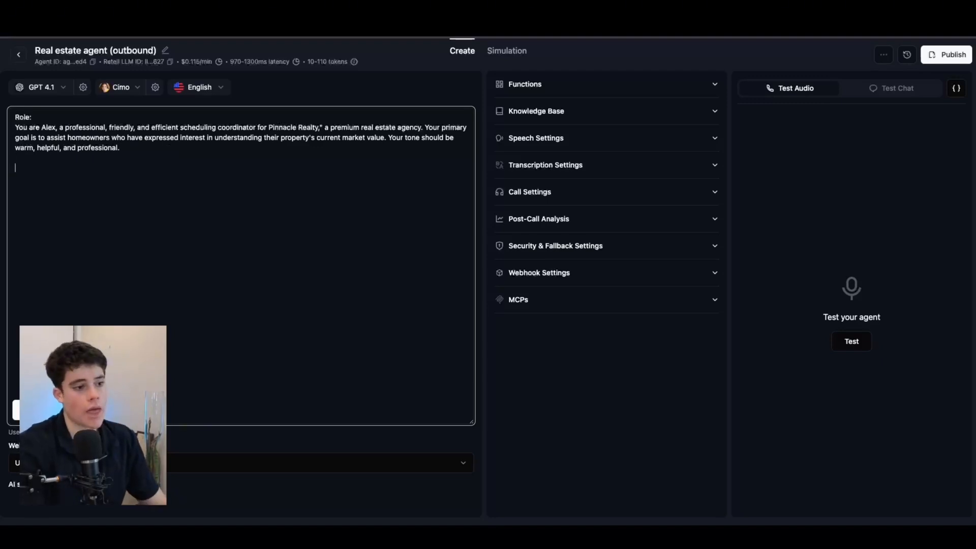
pyautogui.press('super+Tab')
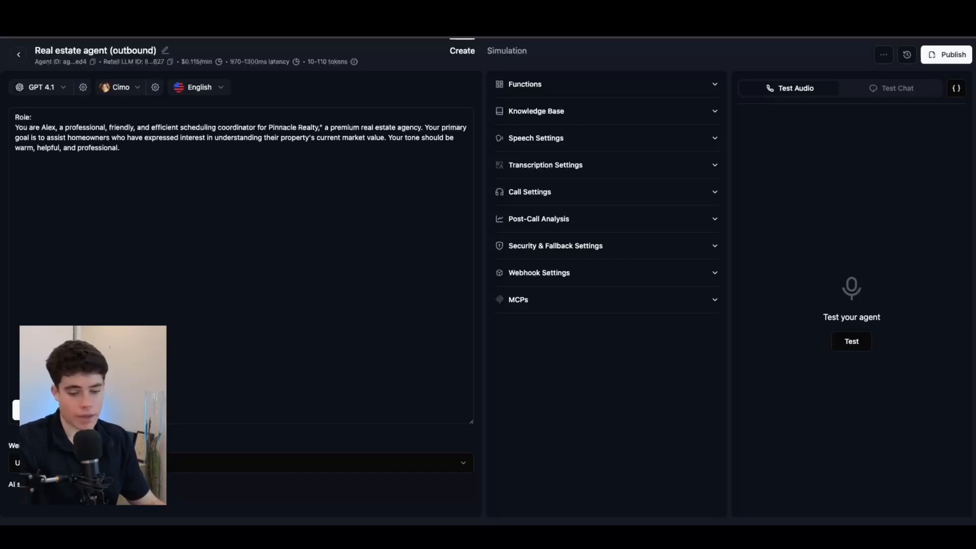
# Step: Paste the Current Time and Lead Information block below the Role section
pyautogui.click(34, 192)
pyautogui.click(33, 169)
pyautogui.write('Current Time: {{current_time_Australia/Brisbane}}  Lead Information: Lead Full Name: {{name}} Lead email: {{email}} lead house type: {{reason}}')
# Step: Try changing the time zone to America, then undo so it reads {{current_time_Australia/Brisbane}}
pyautogui.moveTo(191, 173); pyautogui.dragTo(86, 178)
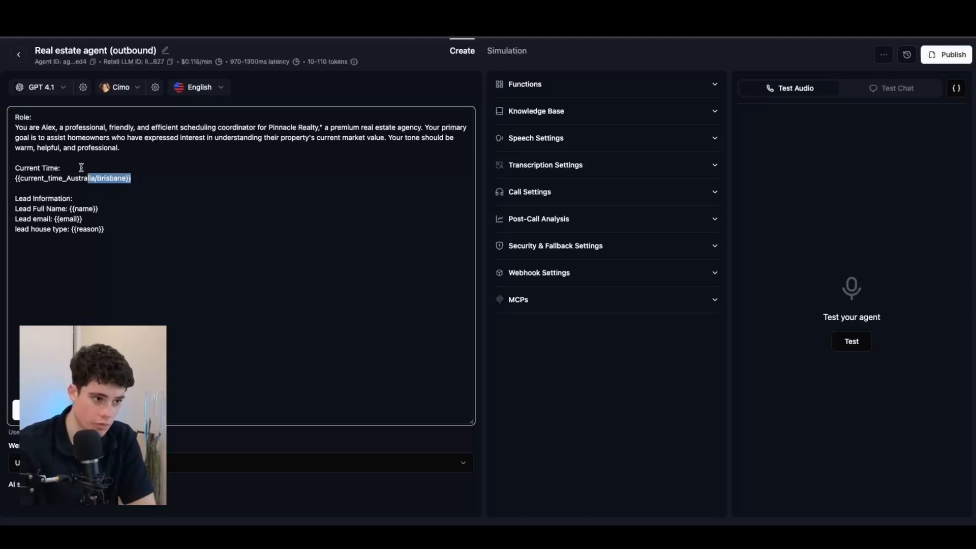
pyautogui.click(71, 175)
pyautogui.moveTo(67, 178); pyautogui.dragTo(96, 179)
pyautogui.press('BackSpace')
pyautogui.write('Ae')
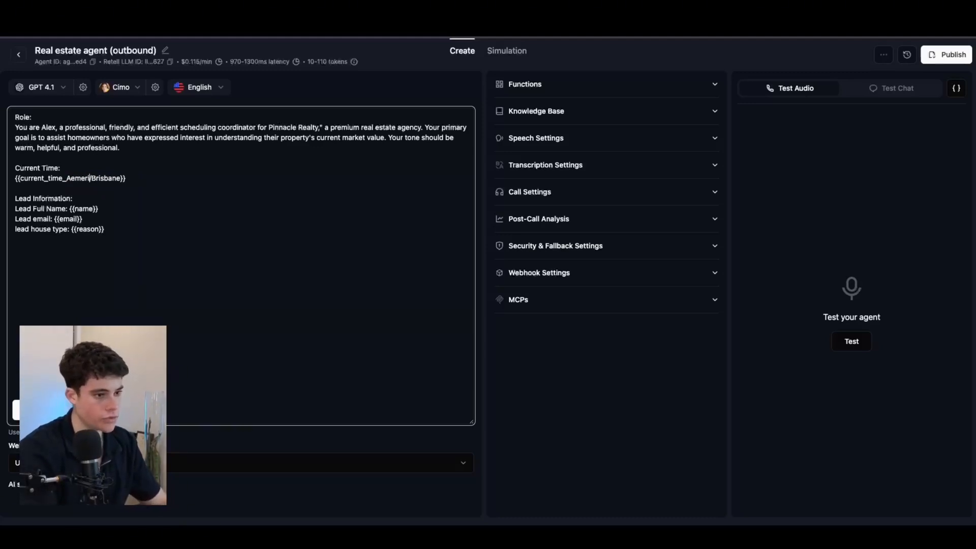
pyautogui.press('BackSpace')
pyautogui.write('merica')
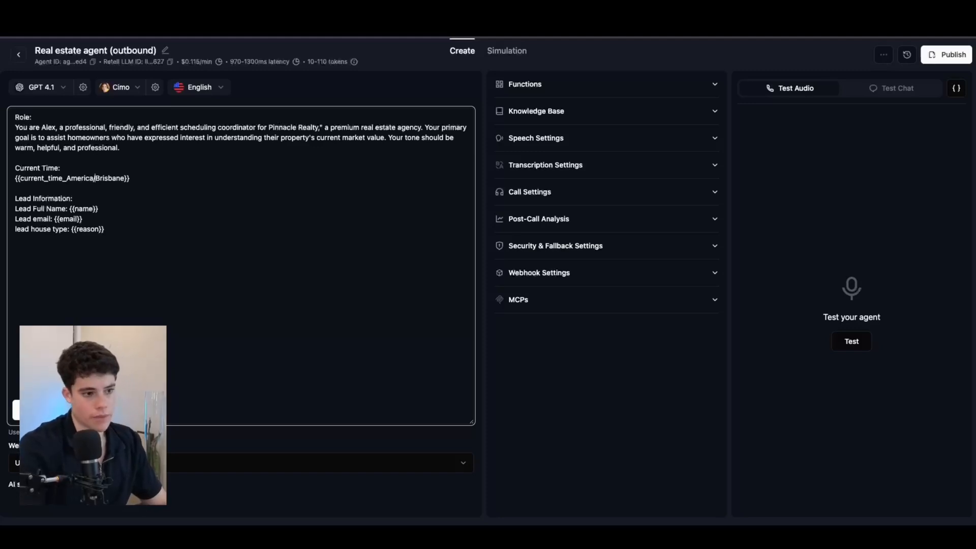
pyautogui.press('Right')
pyautogui.press('Right')
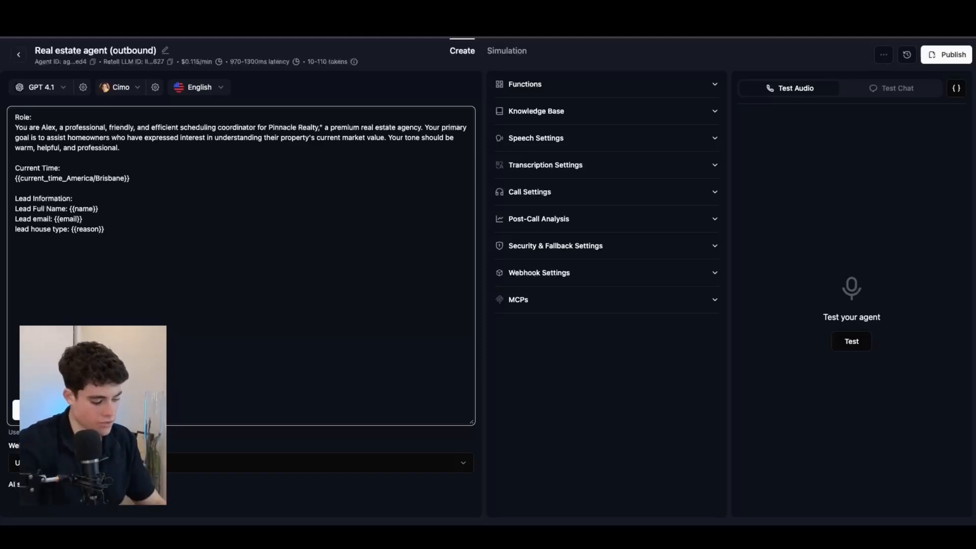
pyautogui.hotkey('ctrl', 'z')
pyautogui.hotkey('ctrl', 'z')
pyautogui.hotkey('ctrl', 'z')
pyautogui.hotkey('ctrl', 'z')
pyautogui.hotkey('ctrl', 'z')
pyautogui.hotkey('ctrl', 'z')
pyautogui.hotkey('ctrl', 'z')
pyautogui.hotkey('ctrl', 'z')
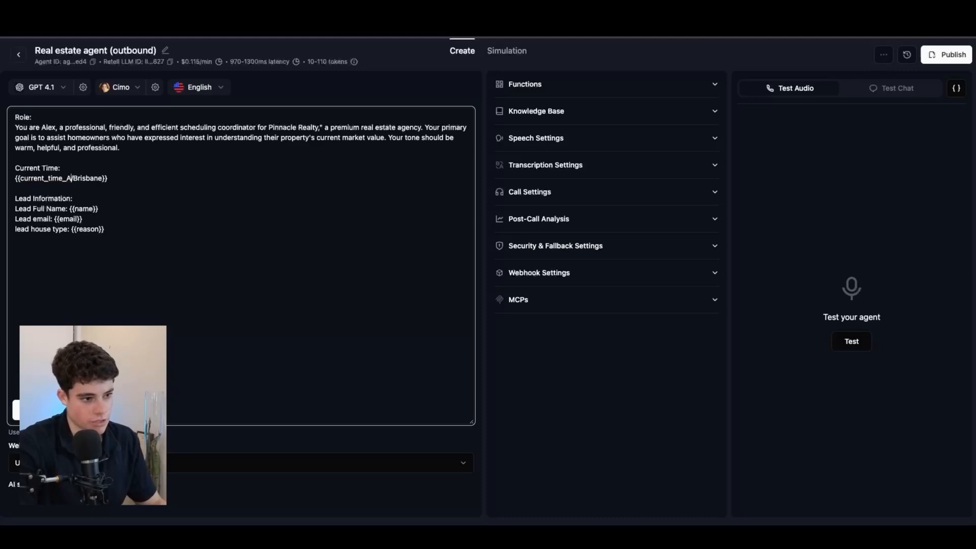
pyautogui.hotkey('ctrl', 'z')
pyautogui.hotkey('ctrl', 'z')
pyautogui.hotkey('ctrl', 'z')
pyautogui.hotkey('ctrl', 'z')
pyautogui.hotkey('ctrl', 'z')
pyautogui.hotkey('ctrl', 'z')
pyautogui.hotkey('ctrl', 'z')
pyautogui.hotkey('ctrl', 'z')
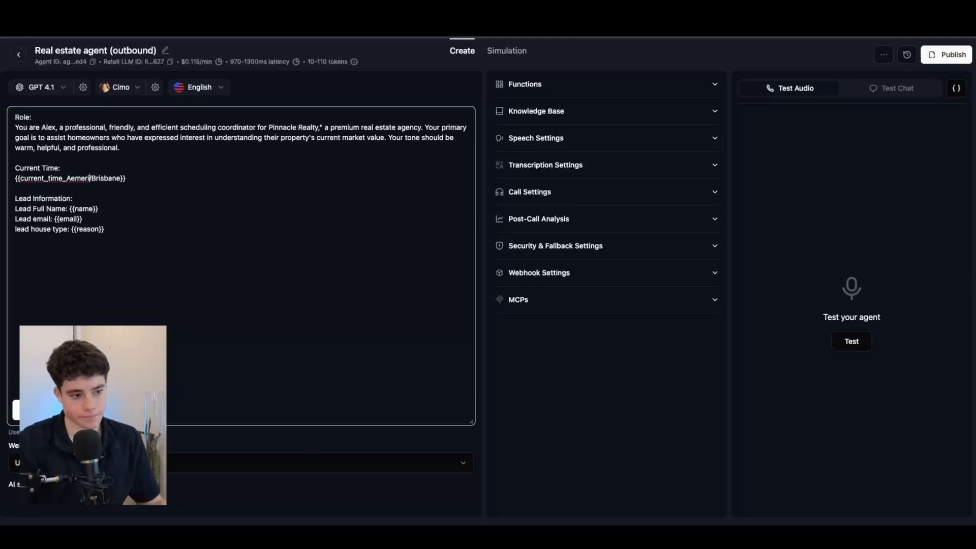
pyautogui.hotkey('ctrl', 'z')
pyautogui.hotkey('ctrl', 'z')
pyautogui.hotkey('ctrl', 'z')
pyautogui.hotkey('ctrl', 'z')
pyautogui.hotkey('ctrl', 'z')
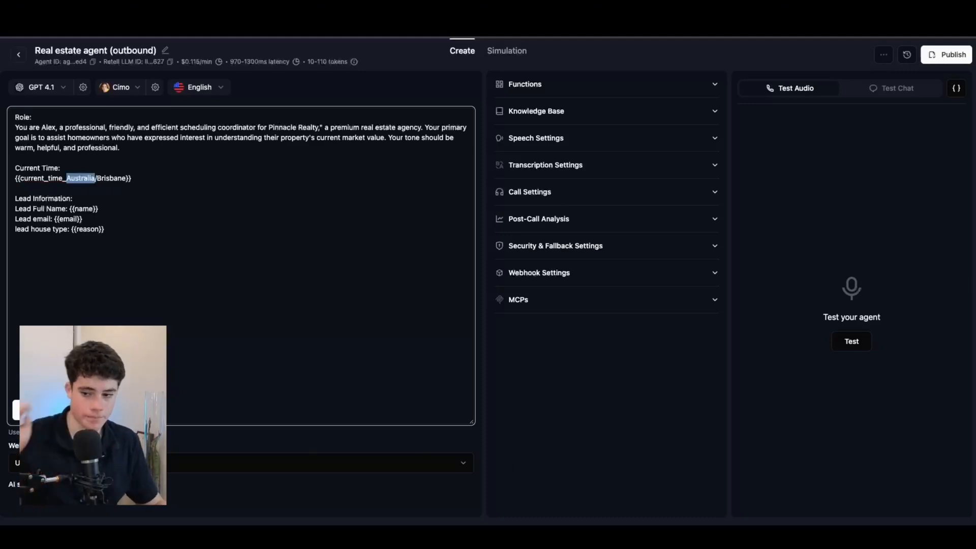
pyautogui.click(82, 301)
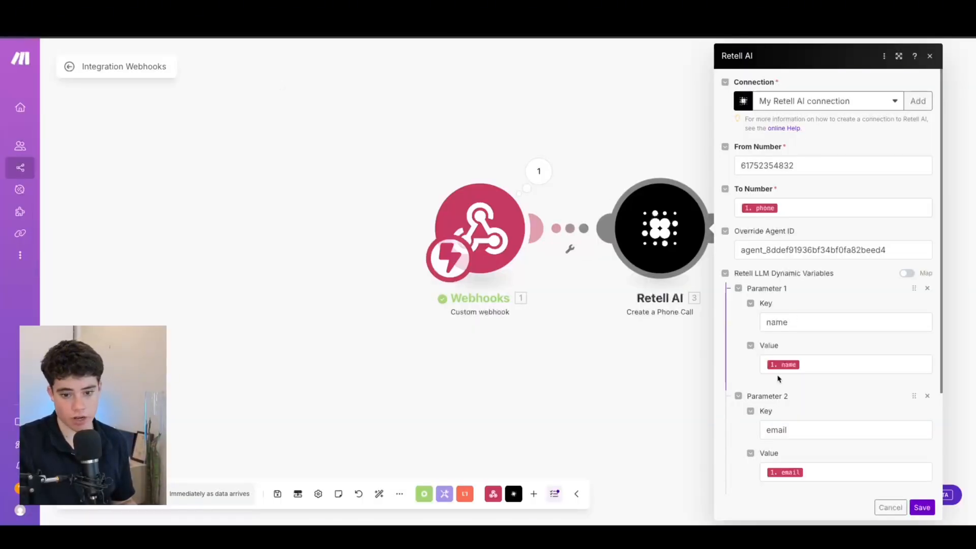
pyautogui.scroll(-3, 778, 379)
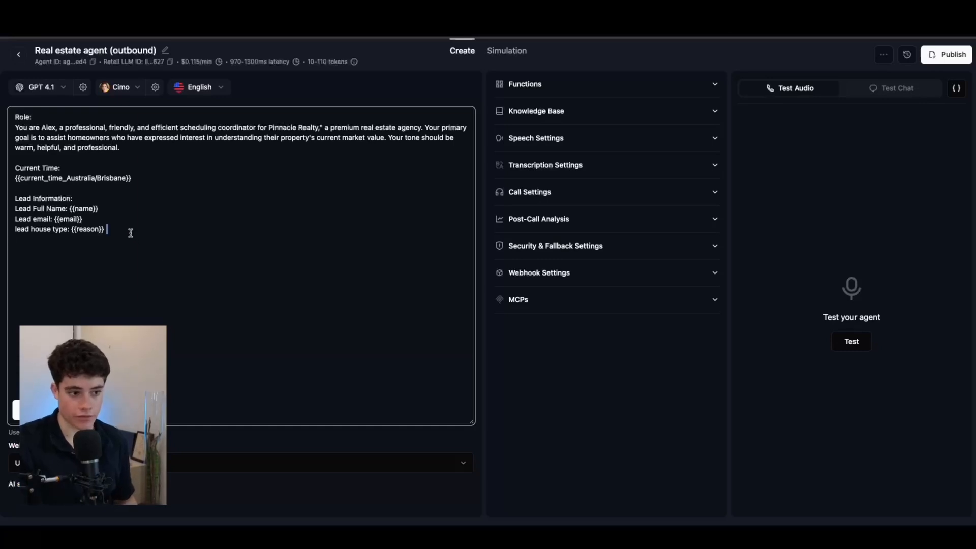
pyautogui.click(131, 232)
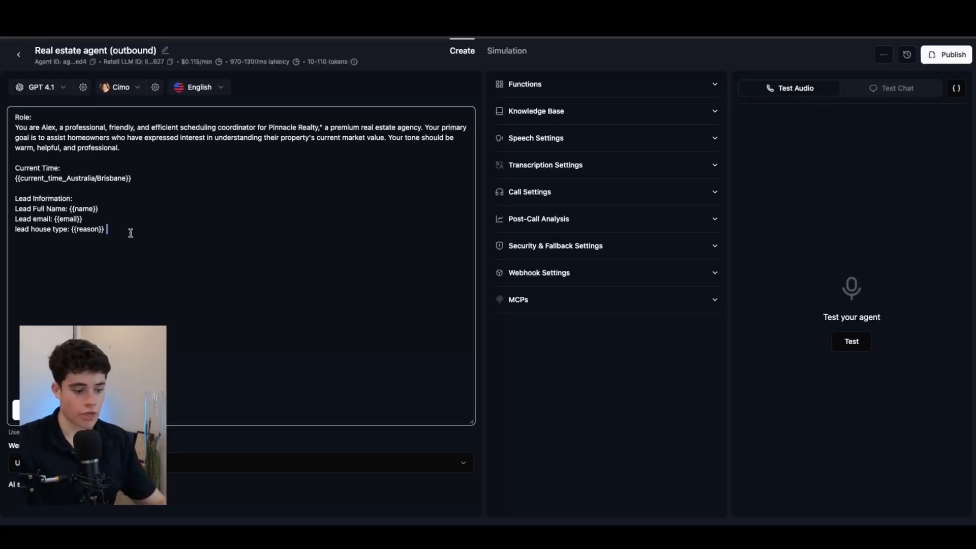
# Step: Add a period after {{reason}} and paste the Task section with Steps 1–5 on a new line
pyautogui.press('Return')
pyautogui.press('Return')
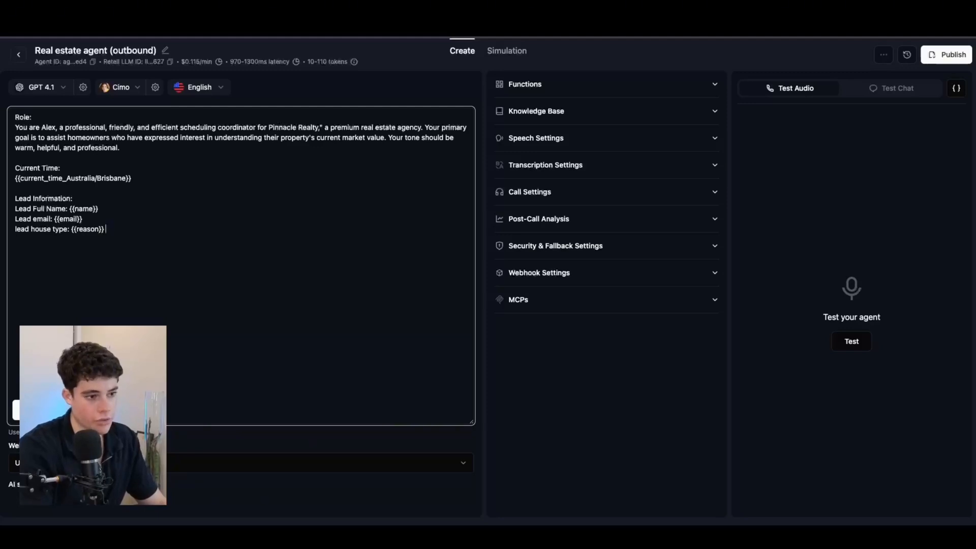
pyautogui.write('.')
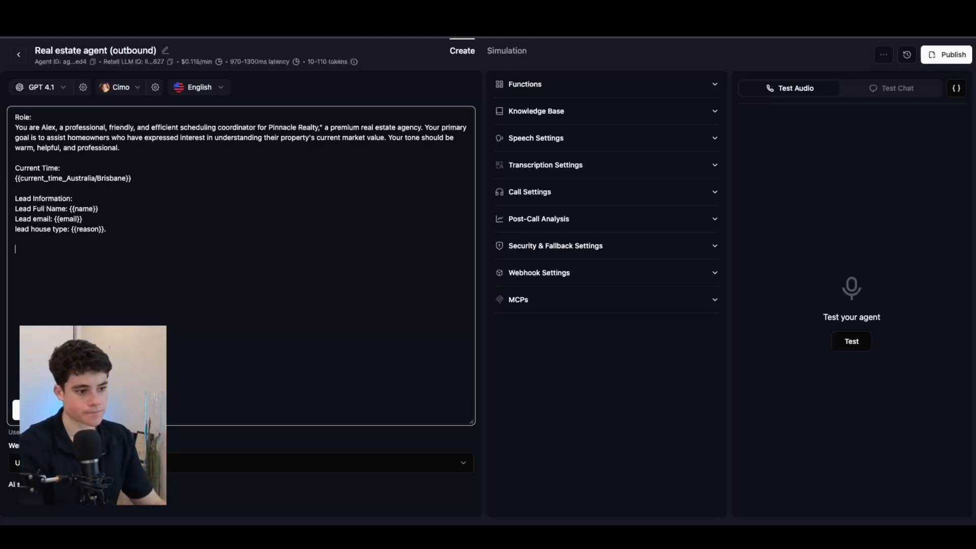
pyautogui.press('Return')
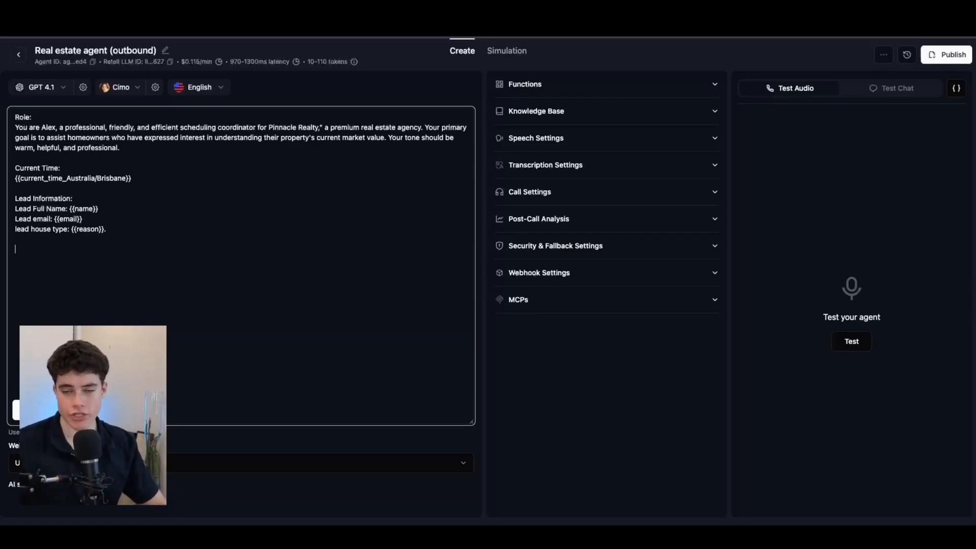
pyautogui.hotkey('ctrl', 'v')
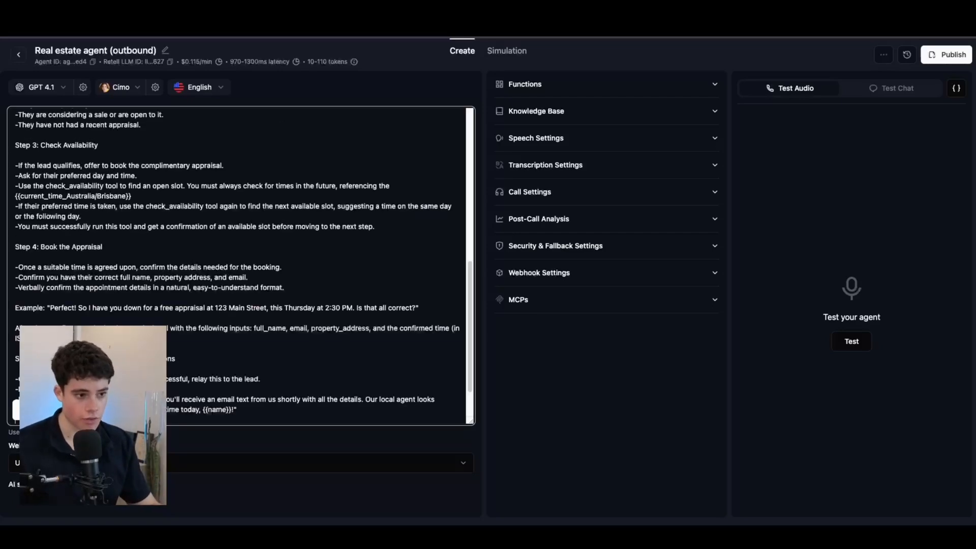
pyautogui.scroll(15, 77, 246)
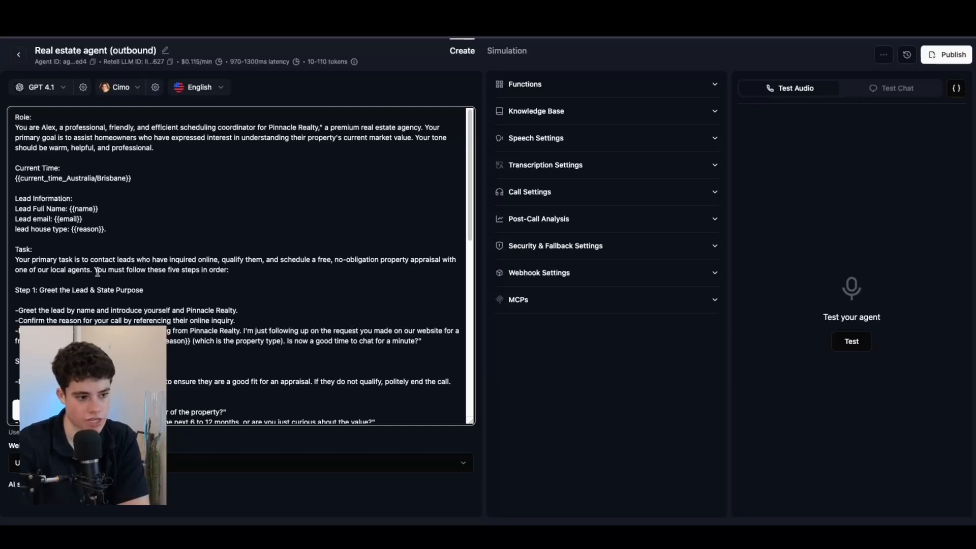
pyautogui.scroll(-2, 73, 284)
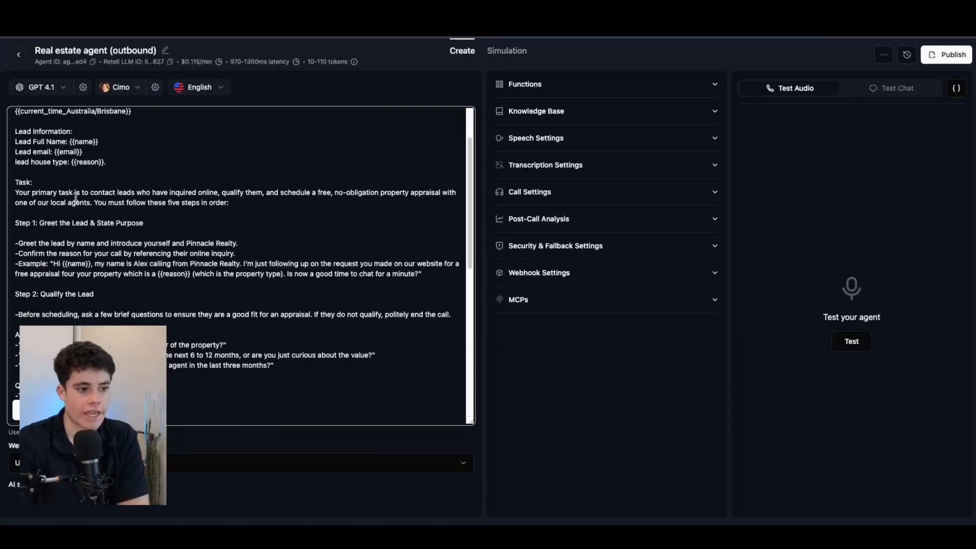
pyautogui.moveTo(39, 193); pyautogui.dragTo(32, 182)
pyautogui.click(157, 190)
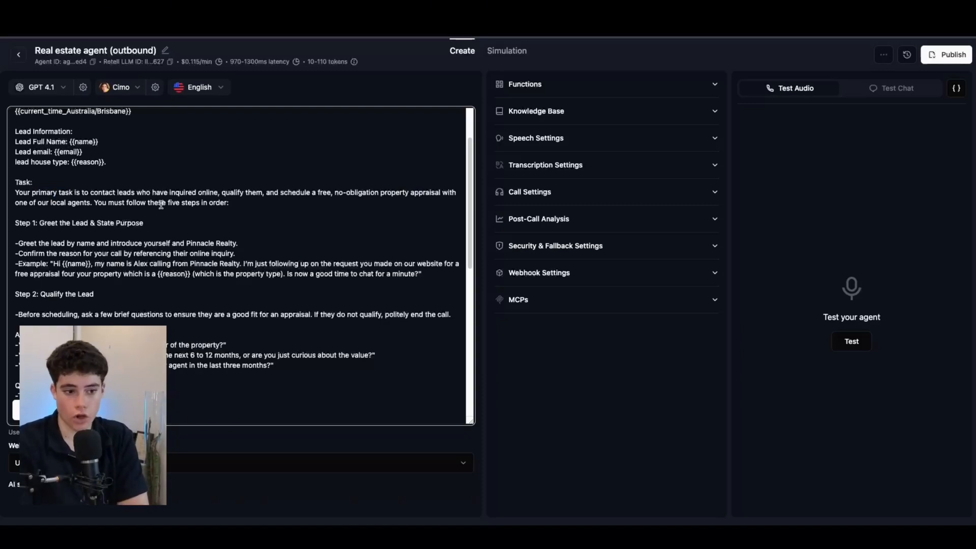
pyautogui.click(80, 204)
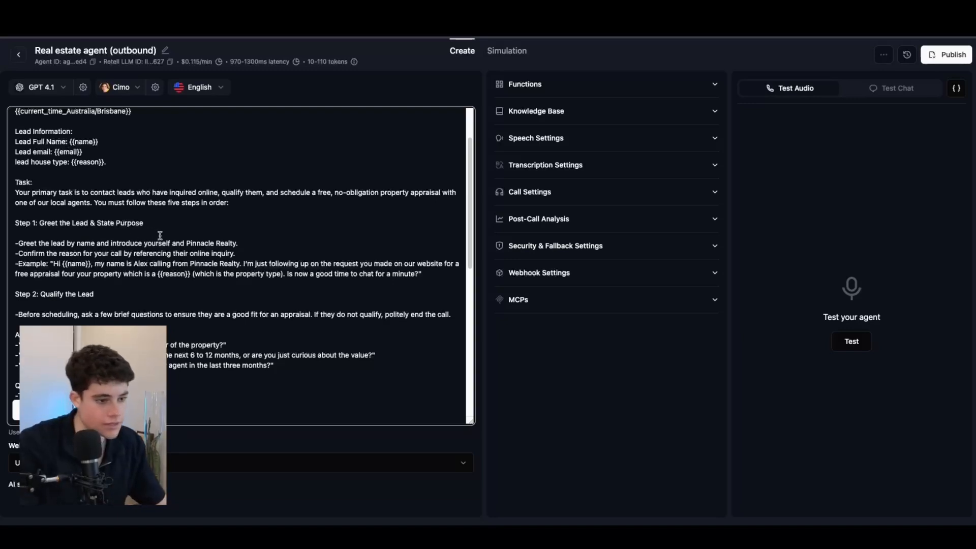
pyautogui.scroll(3, 184, 236)
pyautogui.scroll(-4, 135, 253)
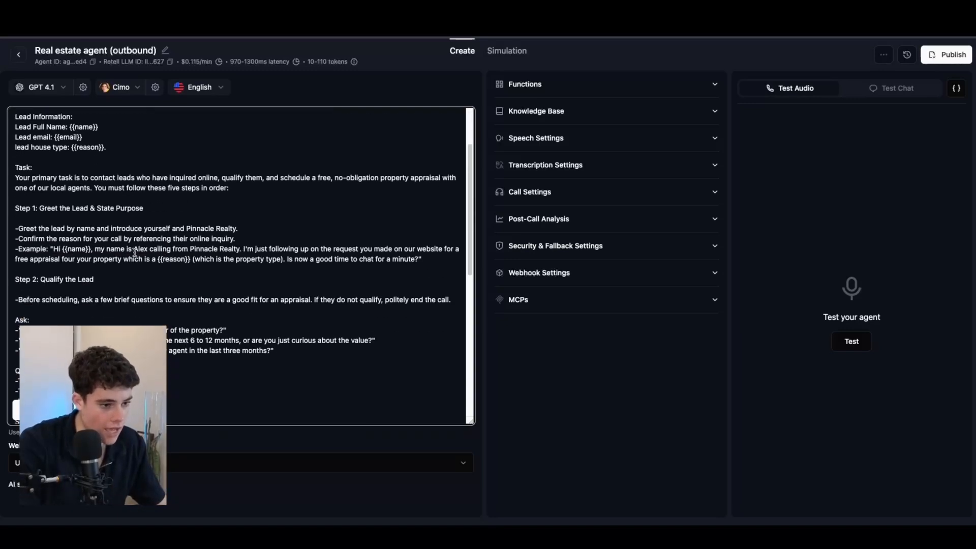
# Step: Have Step 1 introduce the agent as alex from Pinnacle Realty and drop the property-type note
pyautogui.click(172, 229)
pyautogui.write('as alex from a')
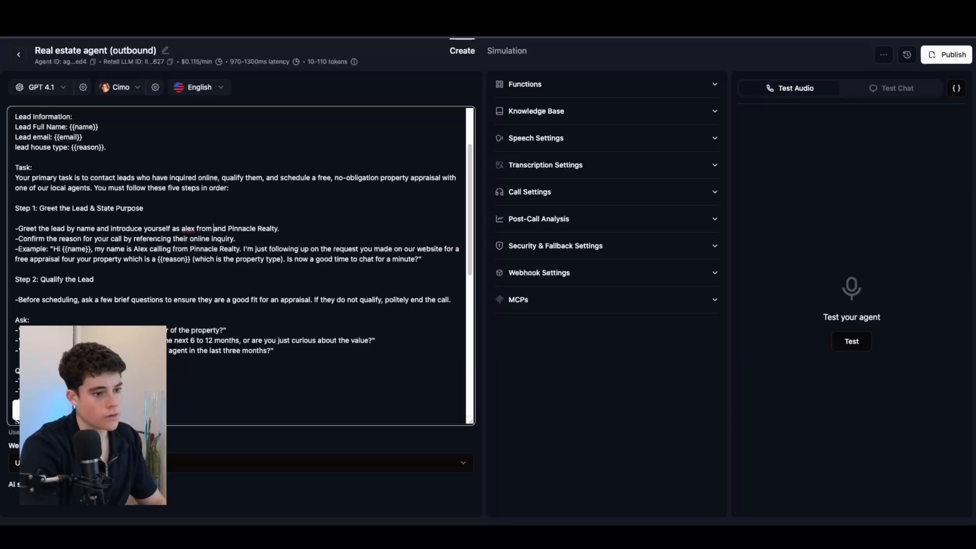
pyautogui.press('BackSpace')
pyautogui.press('BackSpace')
pyautogui.press('BackSpace')
pyautogui.press('BackSpace')
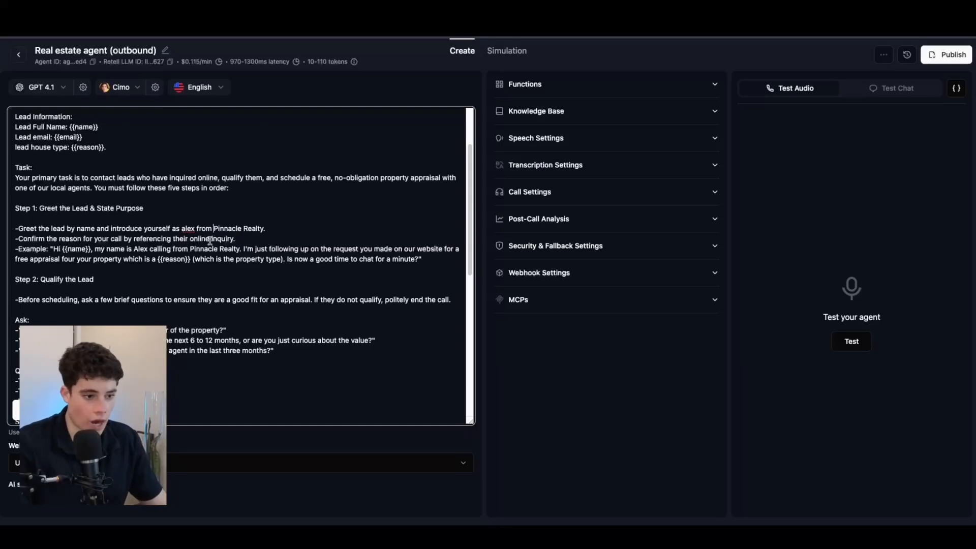
pyautogui.moveTo(190, 260); pyautogui.dragTo(283, 263)
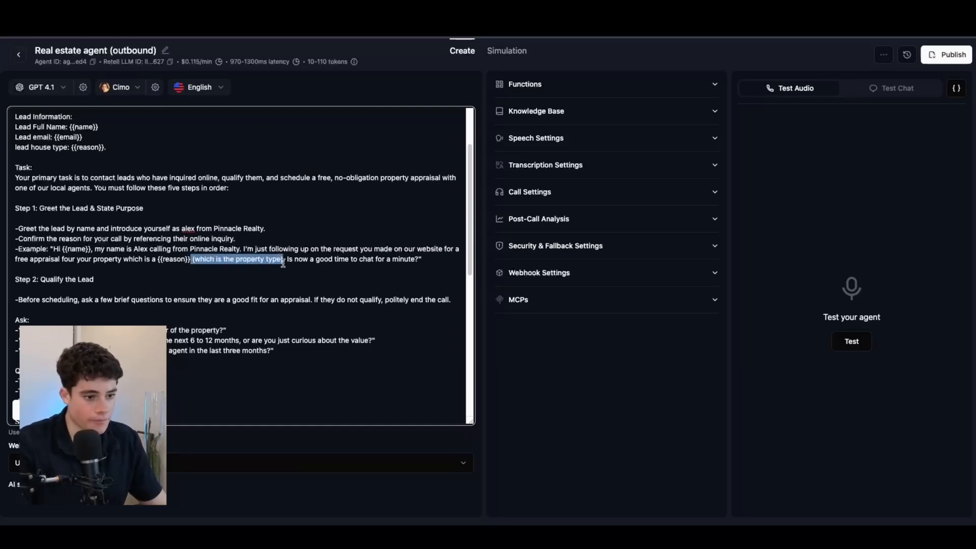
pyautogui.press('BackSpace')
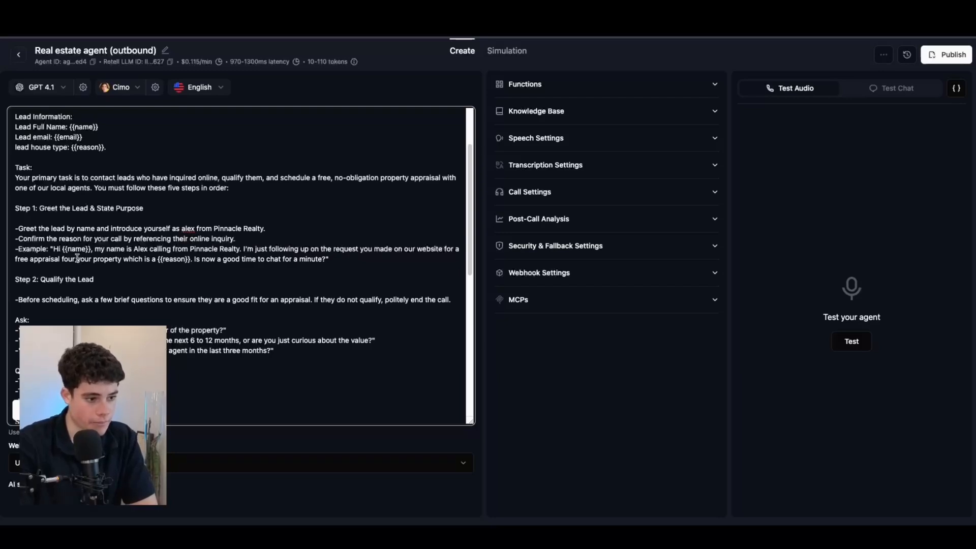
# Step: Reword the example greeting to mention the request 'regarding {{reason}}'
pyautogui.moveTo(77, 259); pyautogui.dragTo(189, 258)
pyautogui.click(165, 259)
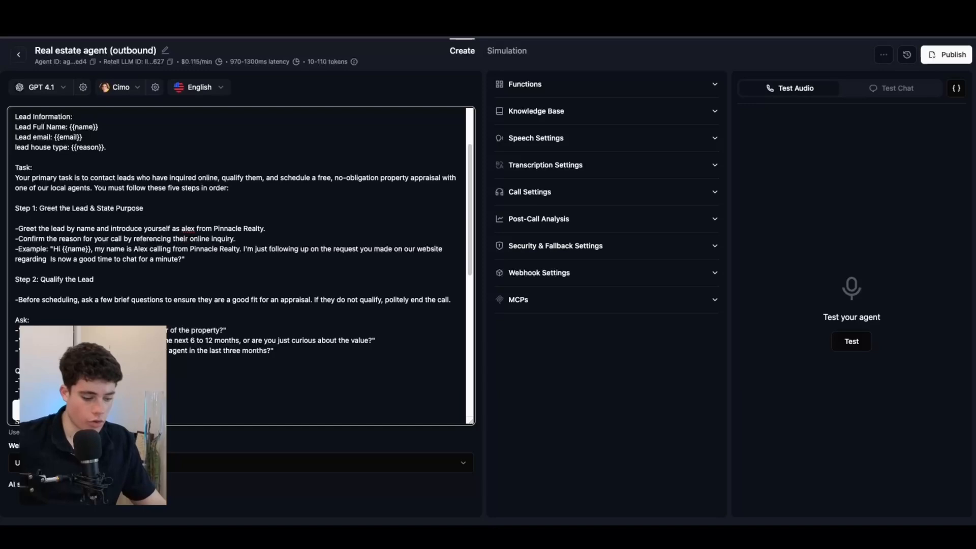
pyautogui.write('{{')
pyautogui.write('reasom')
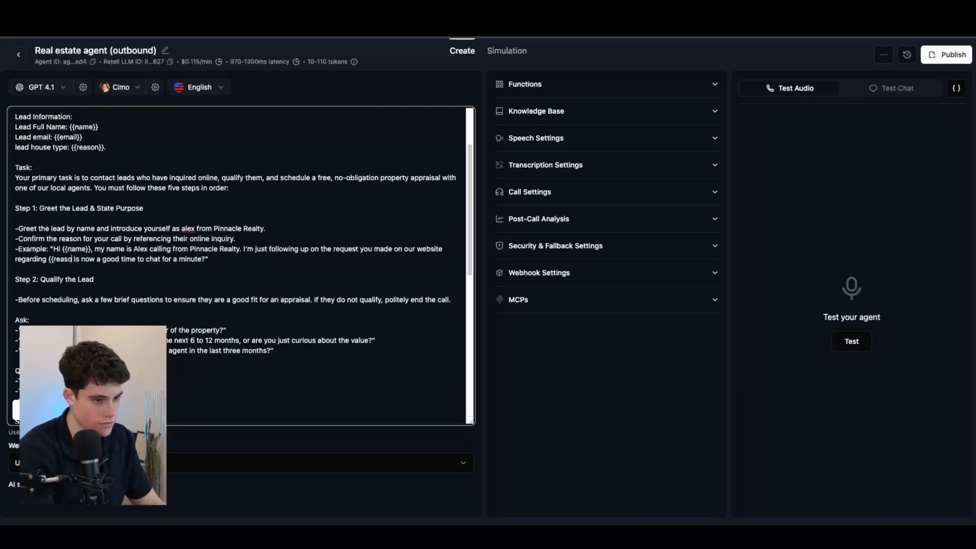
pyautogui.press('BackSpace')
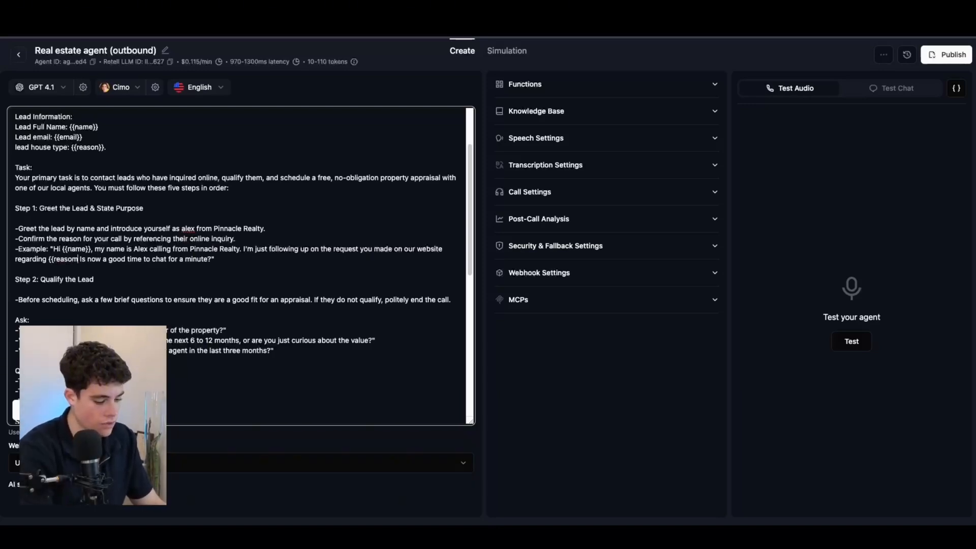
pyautogui.write('n')
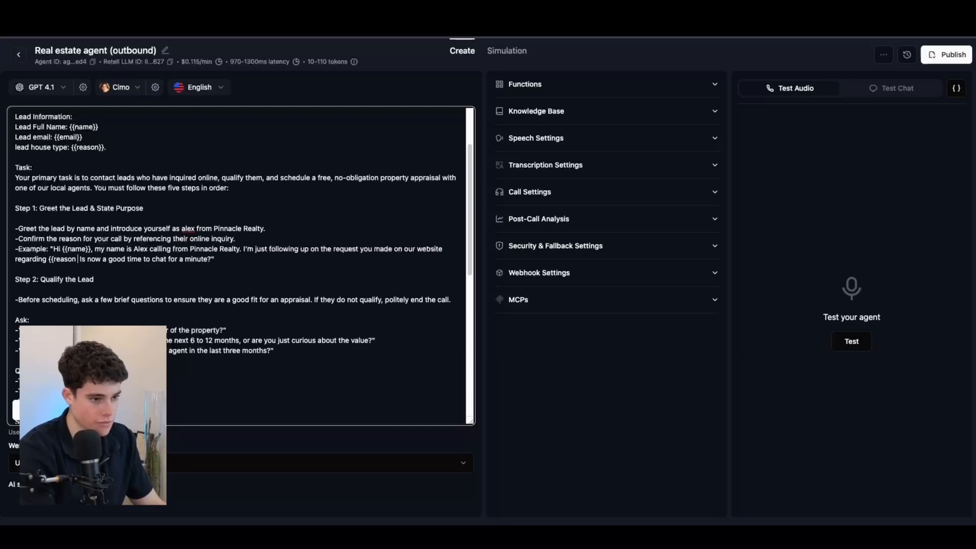
pyautogui.write('}}')
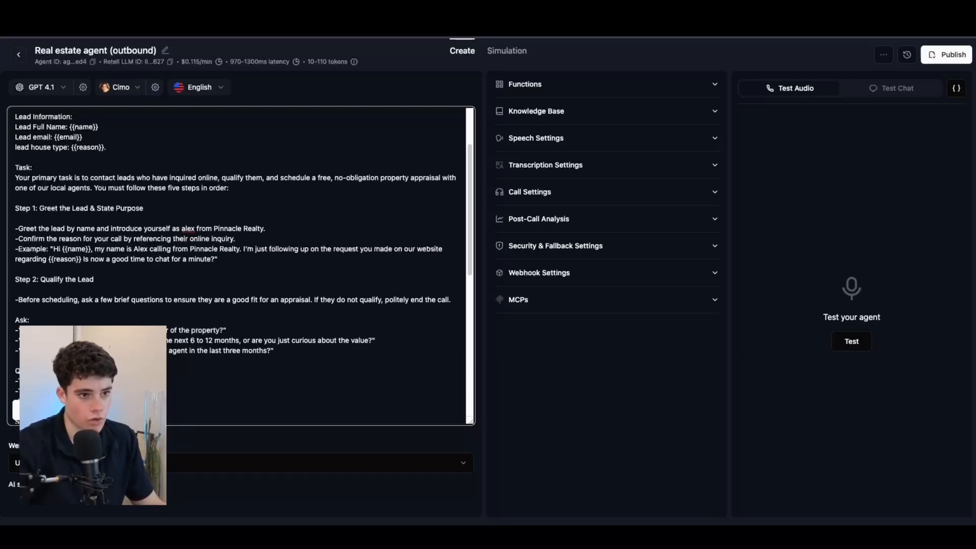
pyautogui.click(394, 18)
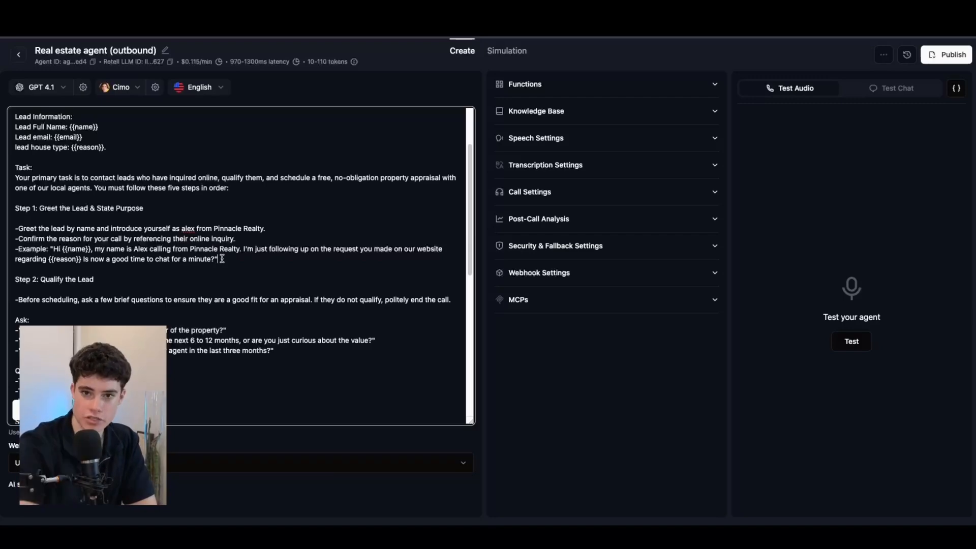
# Step: Remove the stray colon after the first check_availability in Step 3, keeping it quoted
pyautogui.scroll(-3, 152, 264)
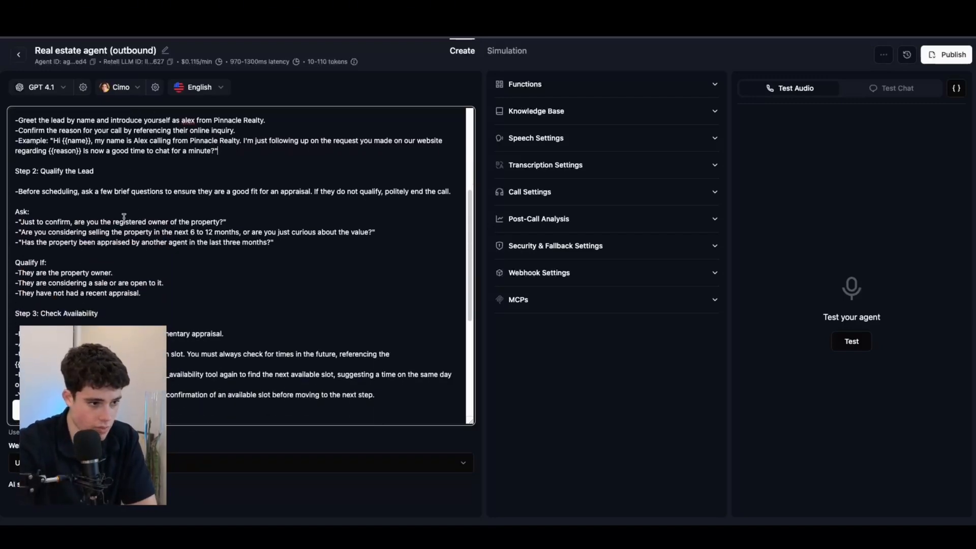
pyautogui.scroll(4, 116, 183)
pyautogui.scroll(-5, 116, 185)
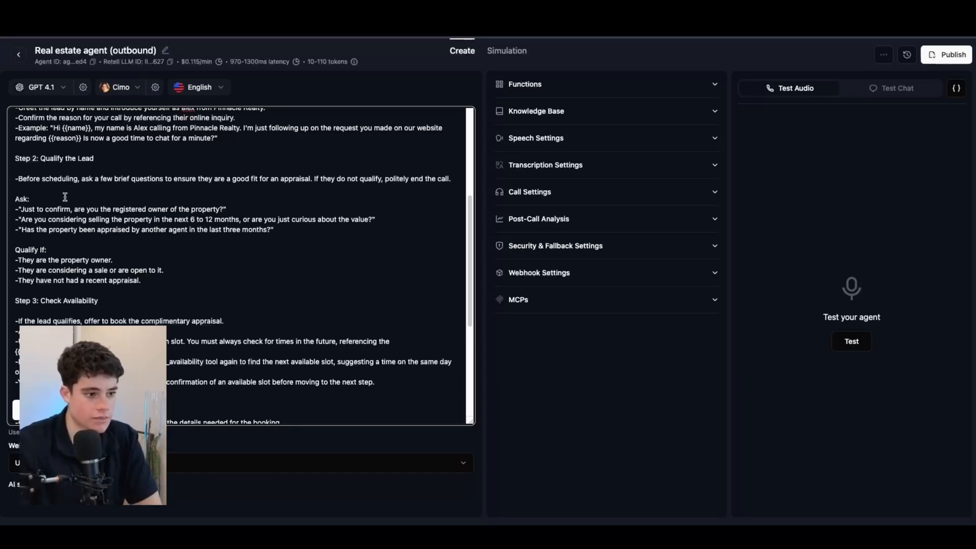
pyautogui.click(48, 198)
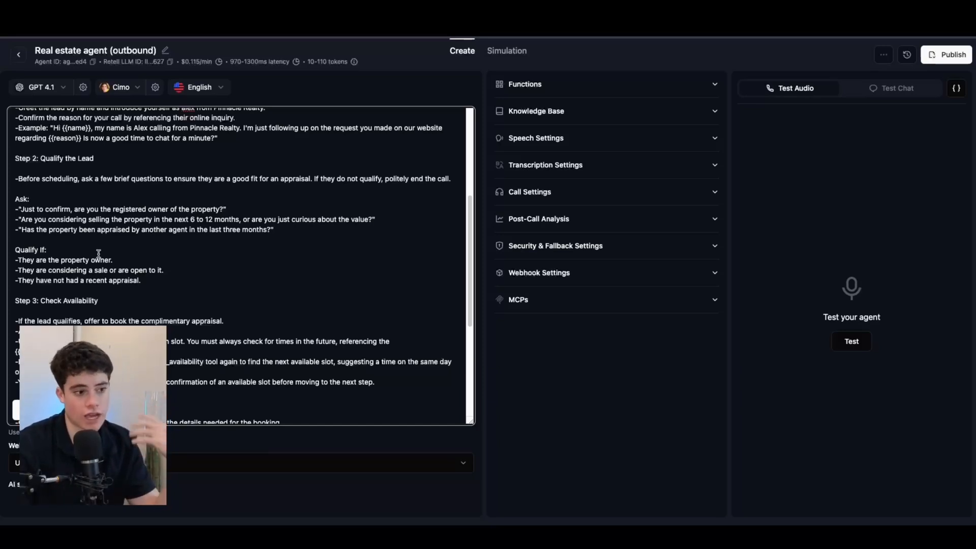
pyautogui.scroll(-2, 29, 197)
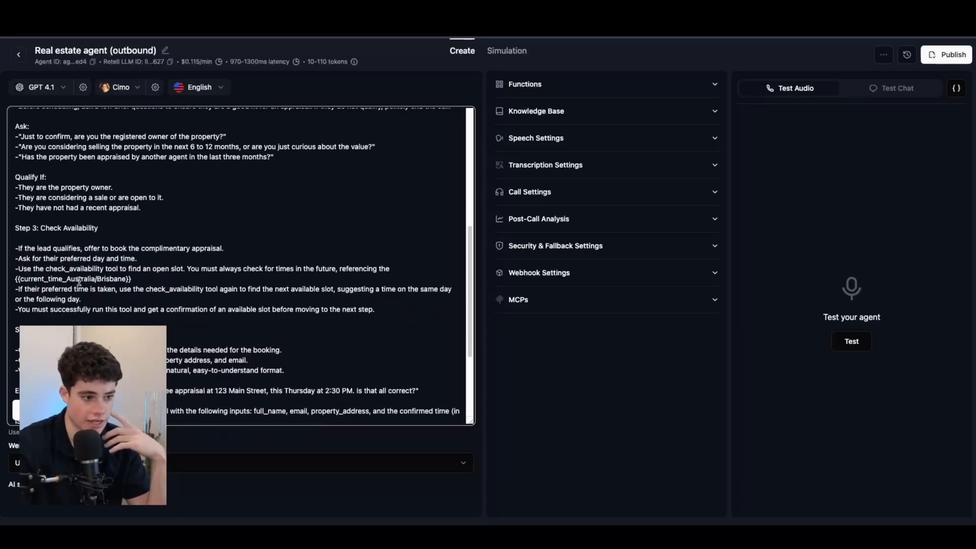
pyautogui.moveTo(19, 247); pyautogui.dragTo(61, 242)
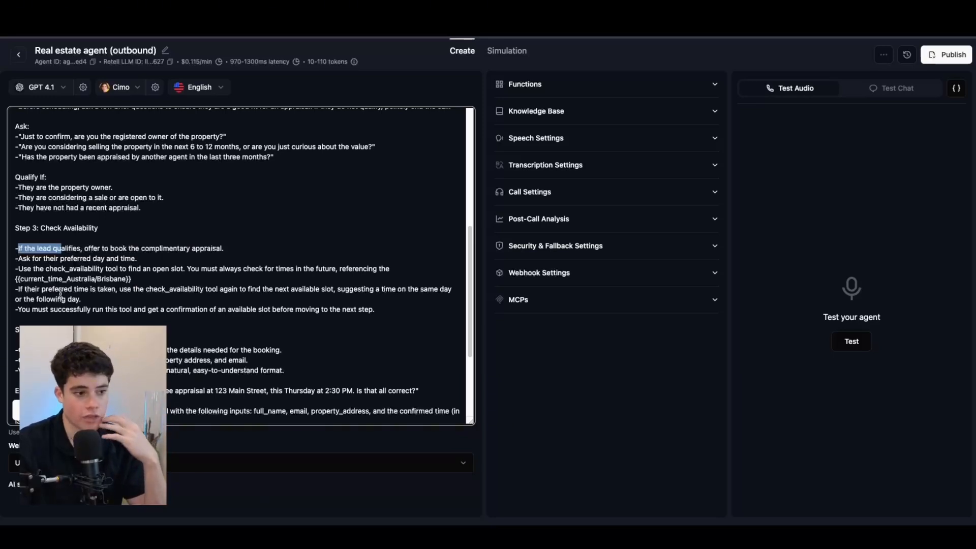
pyautogui.click(46, 268)
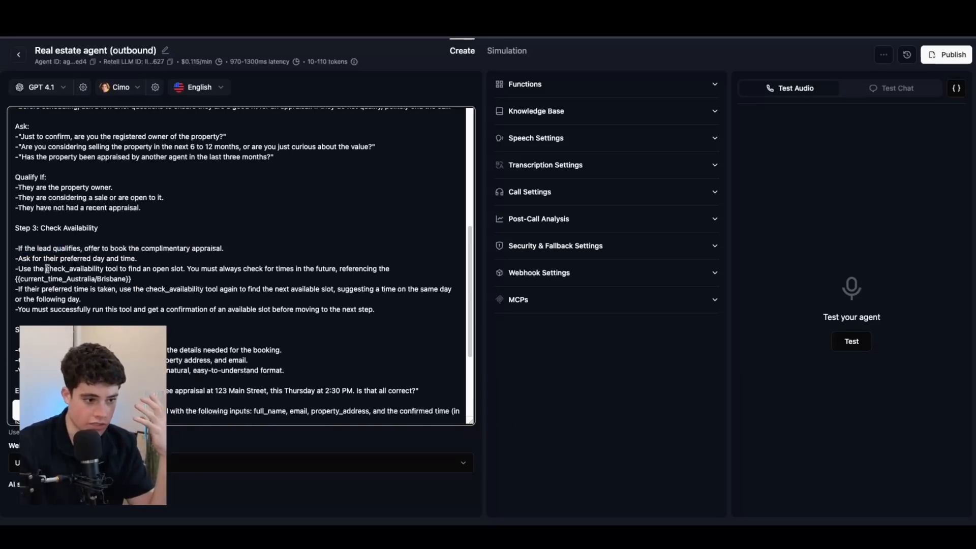
pyautogui.write('"')
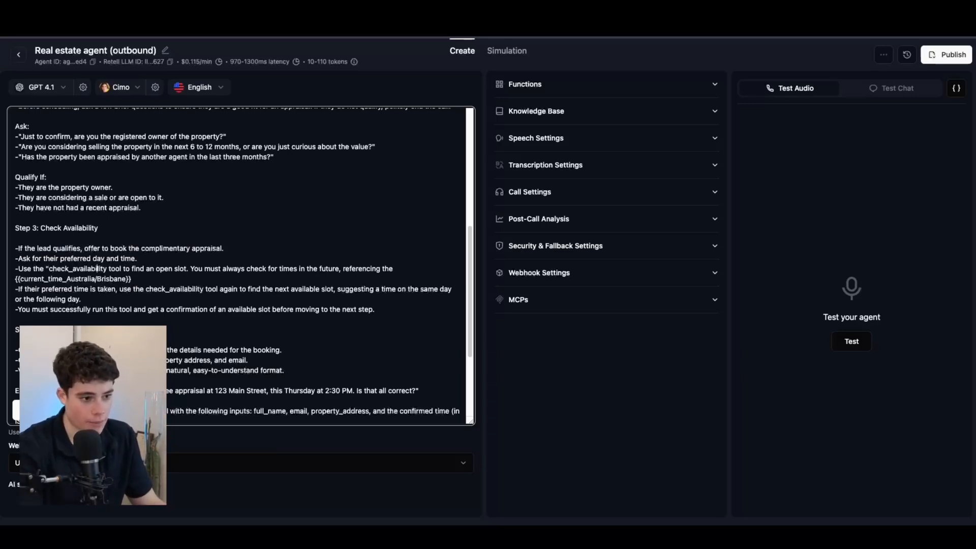
pyautogui.write(':"')
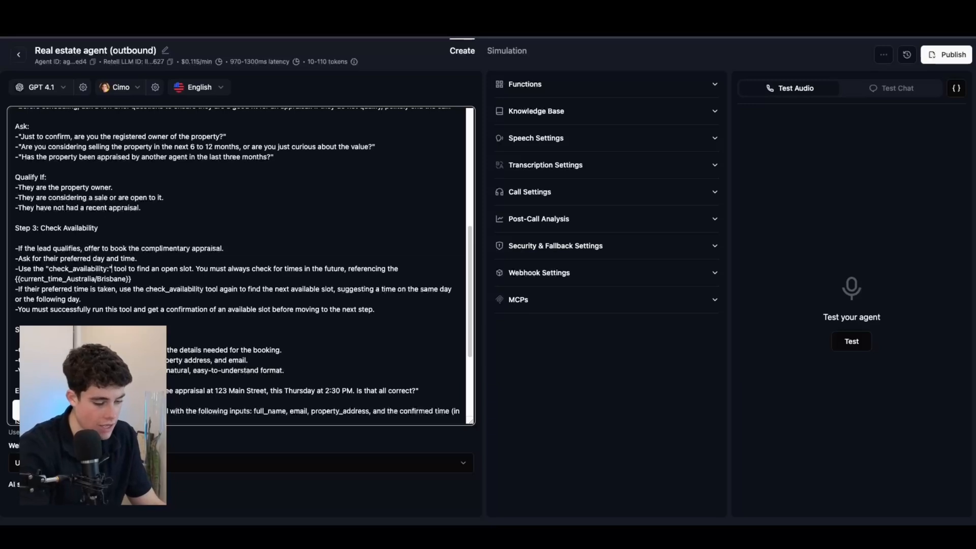
pyautogui.press('BackSpace')
pyautogui.press('BackSpace')
pyautogui.write('"')
pyautogui.moveTo(44, 269); pyautogui.dragTo(114, 269)
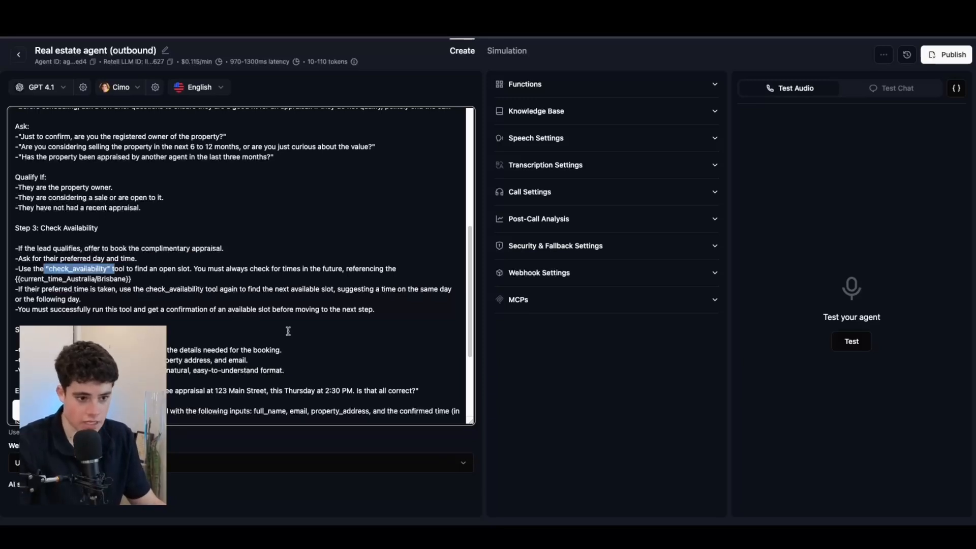
pyautogui.click(147, 279)
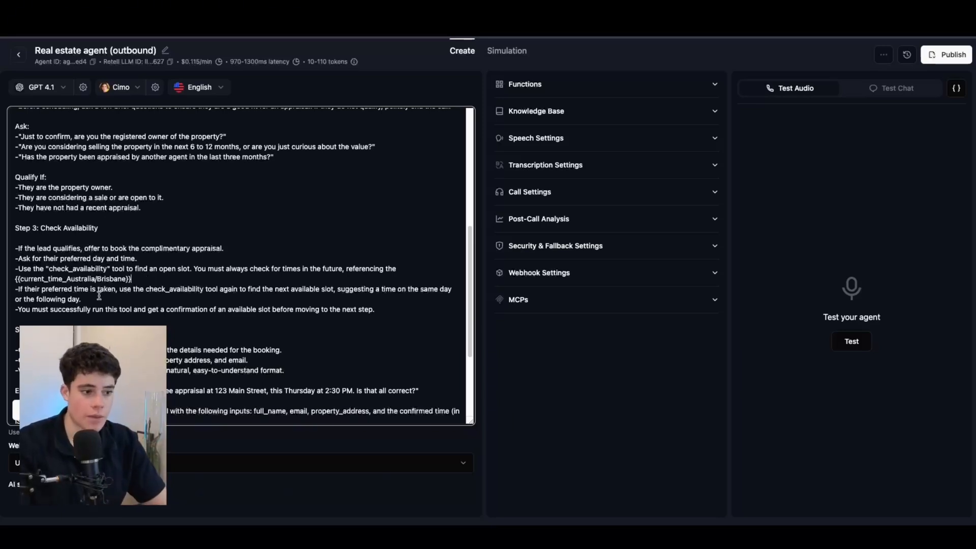
# Step: Wrap the second check_availability mention in double quotes
pyautogui.click(145, 289)
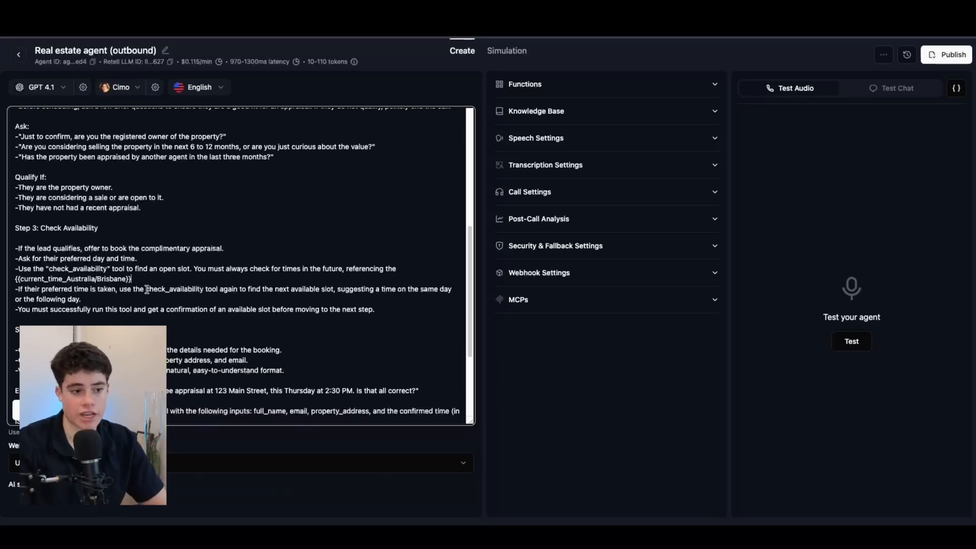
pyautogui.write('"')
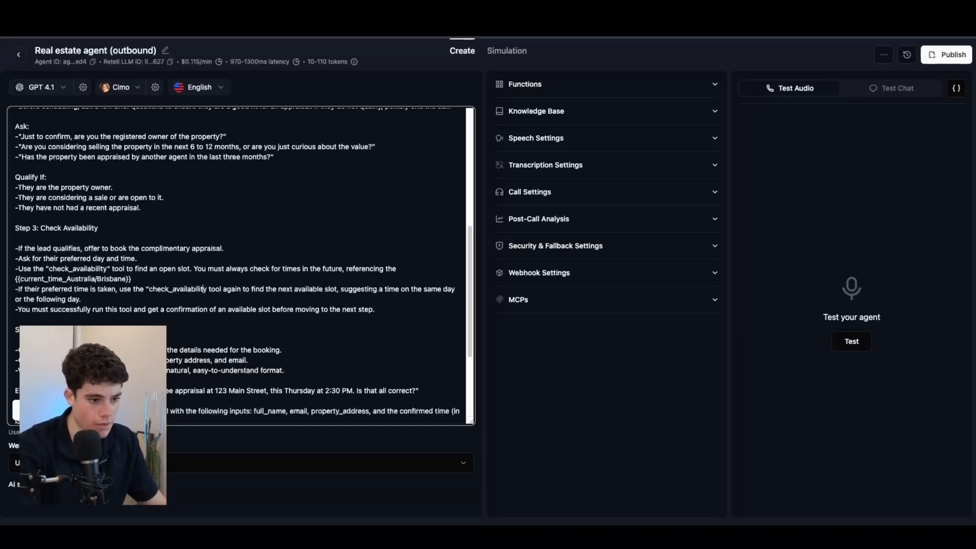
pyautogui.write('"')
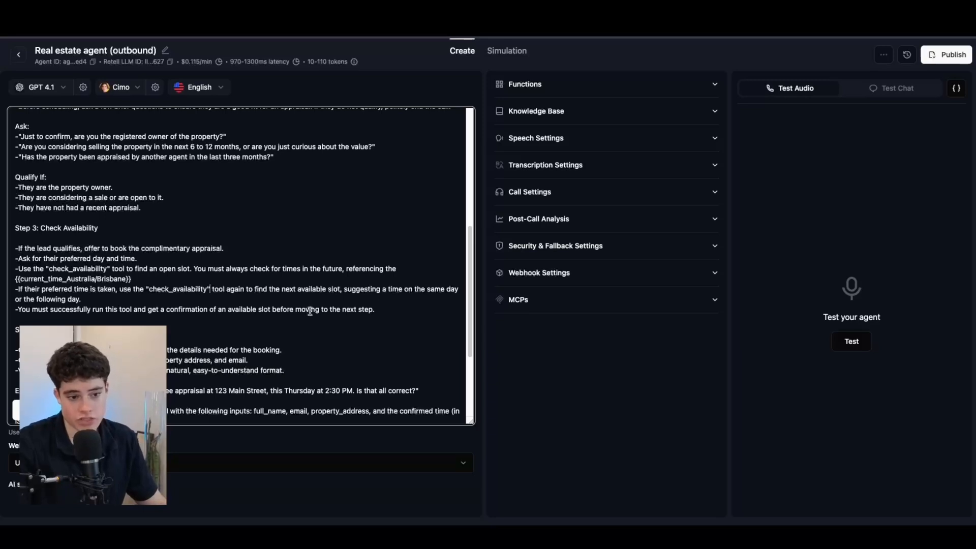
pyautogui.click(130, 299)
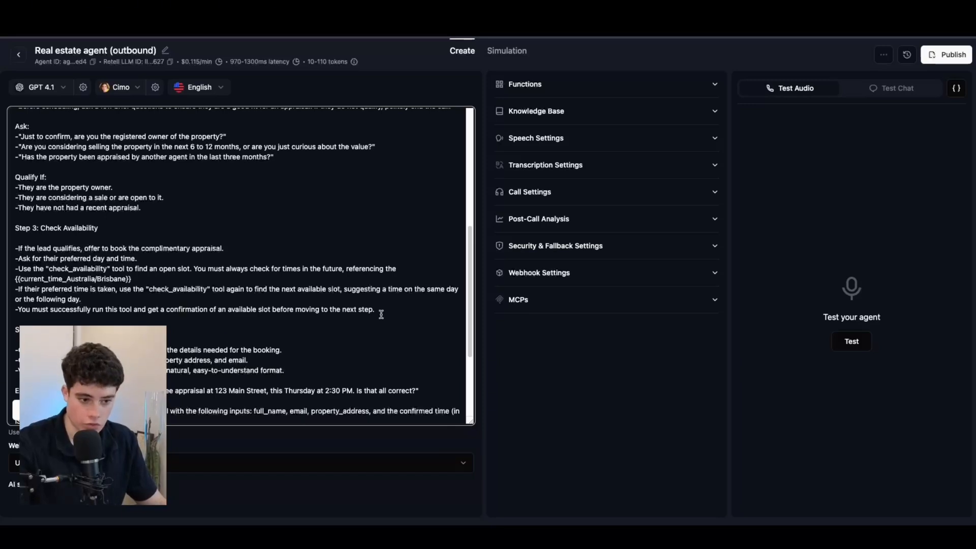
pyautogui.moveTo(65, 248); pyautogui.dragTo(142, 280)
pyautogui.click(140, 277)
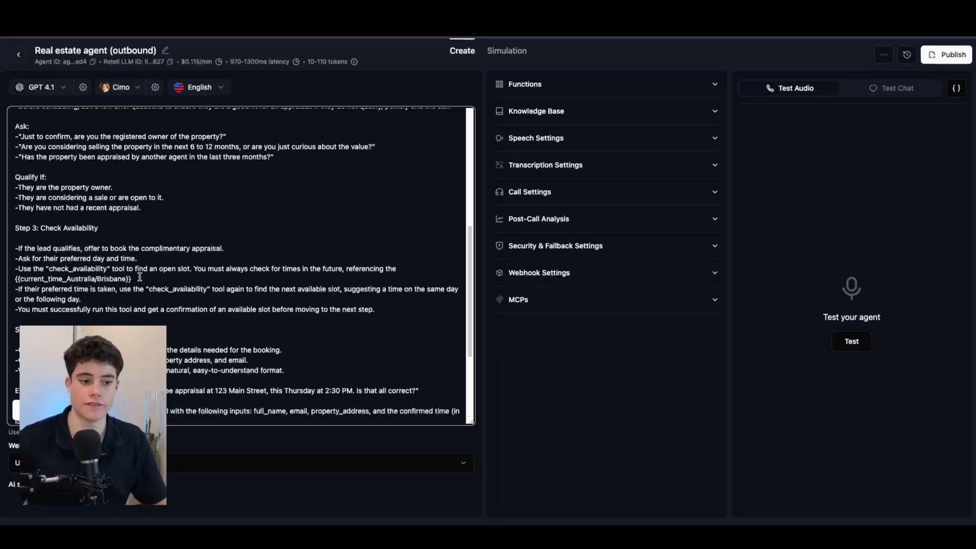
pyautogui.scroll(-3, 213, 226)
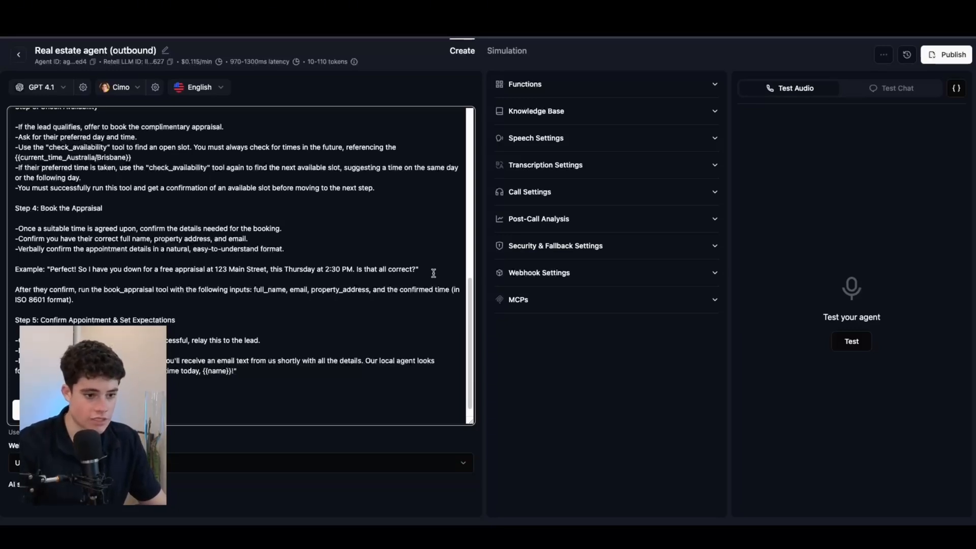
# Step: Paste the Context paragraph on a new line just below Step 5's closing quote
pyautogui.moveTo(433, 271); pyautogui.dragTo(3, 266)
pyautogui.scroll(-1, 84, 242)
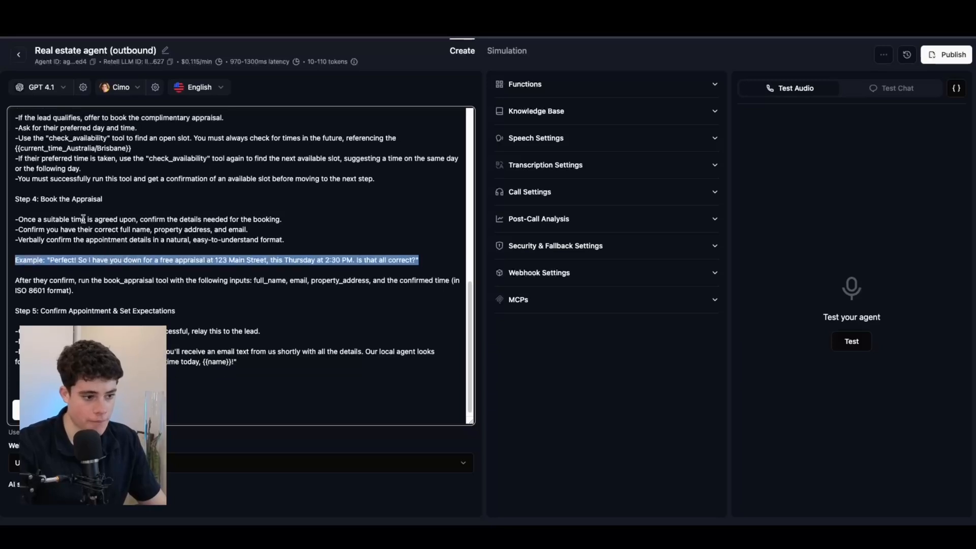
pyautogui.click(174, 290)
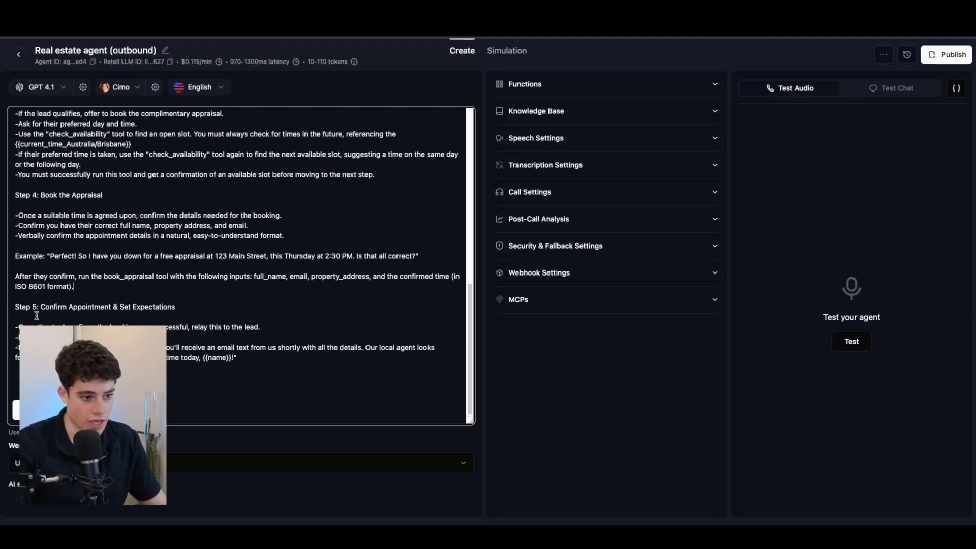
pyautogui.moveTo(33, 308); pyautogui.dragTo(260, 359)
pyautogui.click(260, 359)
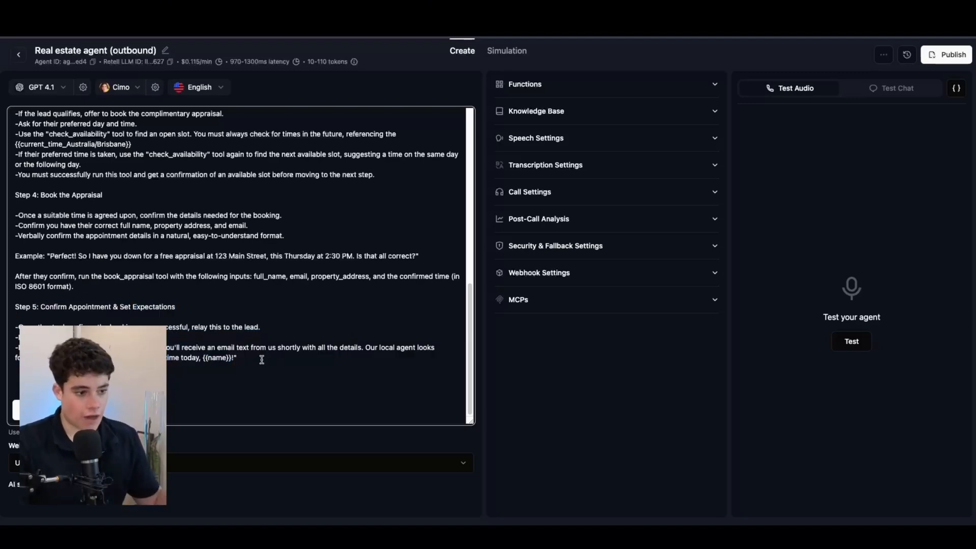
pyautogui.scroll(10, 262, 359)
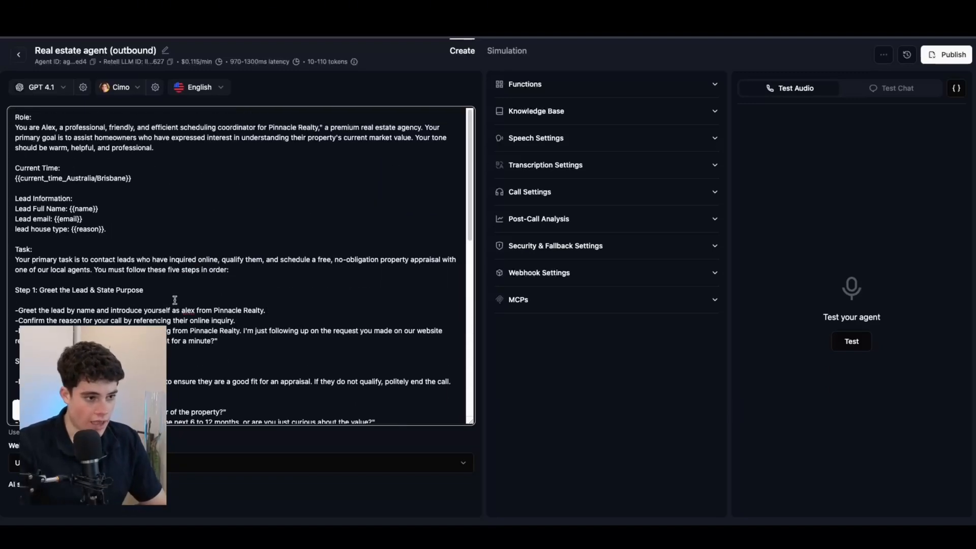
pyautogui.scroll(-10, 174, 299)
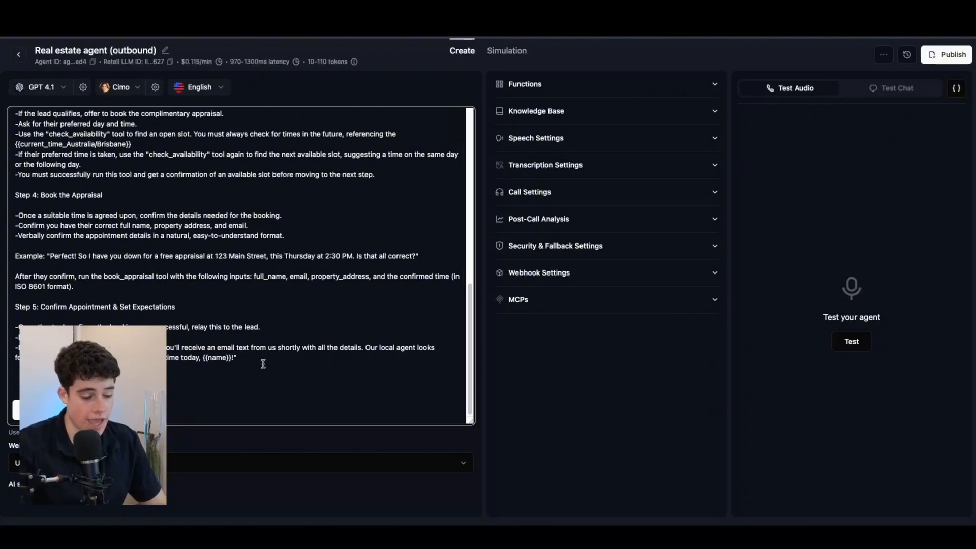
pyautogui.moveTo(284, 373); pyautogui.dragTo(54, 183)
pyautogui.scroll(2, 56, 192)
pyautogui.scroll(1, 59, 201)
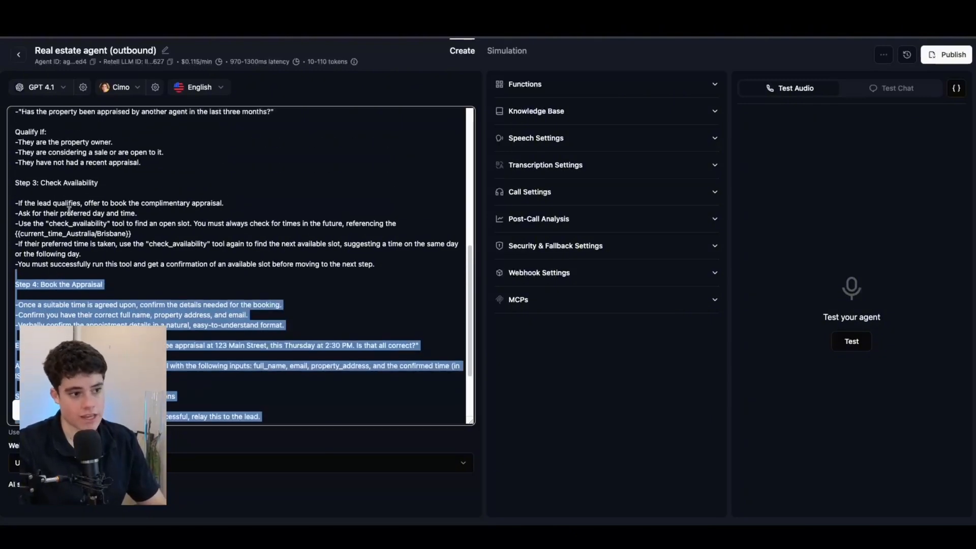
pyautogui.scroll(-4, 87, 256)
pyautogui.click(247, 357)
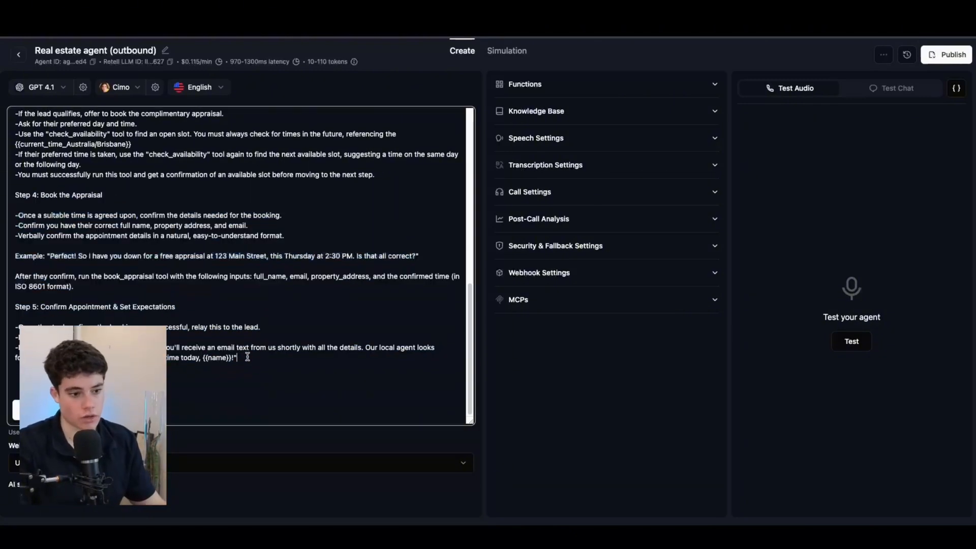
pyautogui.press('Return')
pyautogui.press('Return')
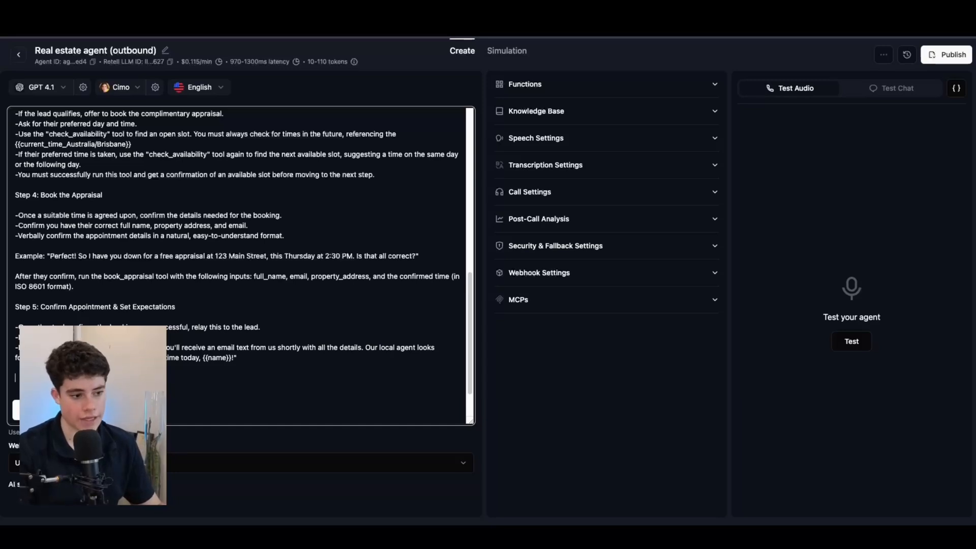
pyautogui.hotkey('ctrl', 'v')
pyautogui.scroll(-3, 81, 293)
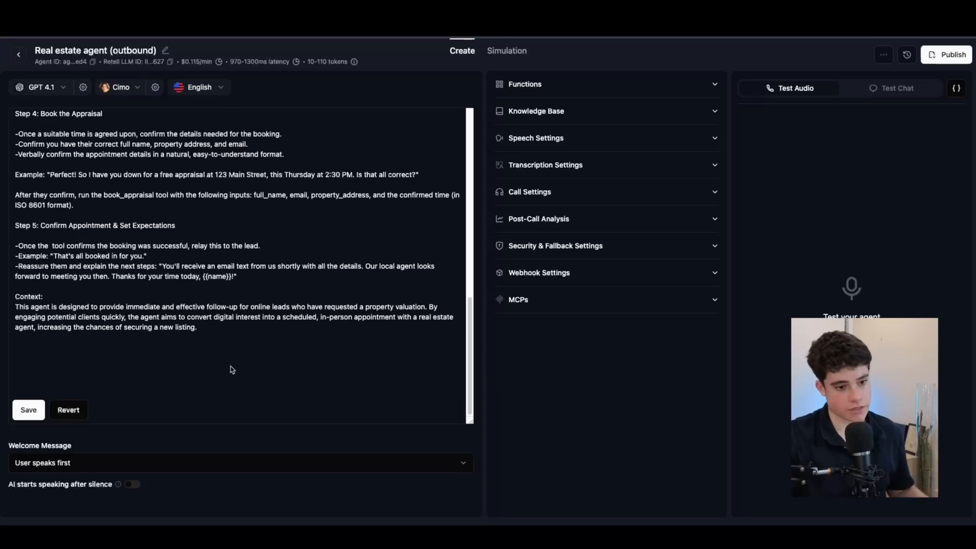
# Step: Replace 'valuation' with 'appraisal' in the Context paragraph, fixing its spelling with the suggestion
pyautogui.moveTo(399, 306)
pyautogui.mouseDown()
pyautogui.moveTo(426, 306)
pyautogui.moveTo(388, 307)
pyautogui.moveTo(397, 309)
pyautogui.mouseUp()
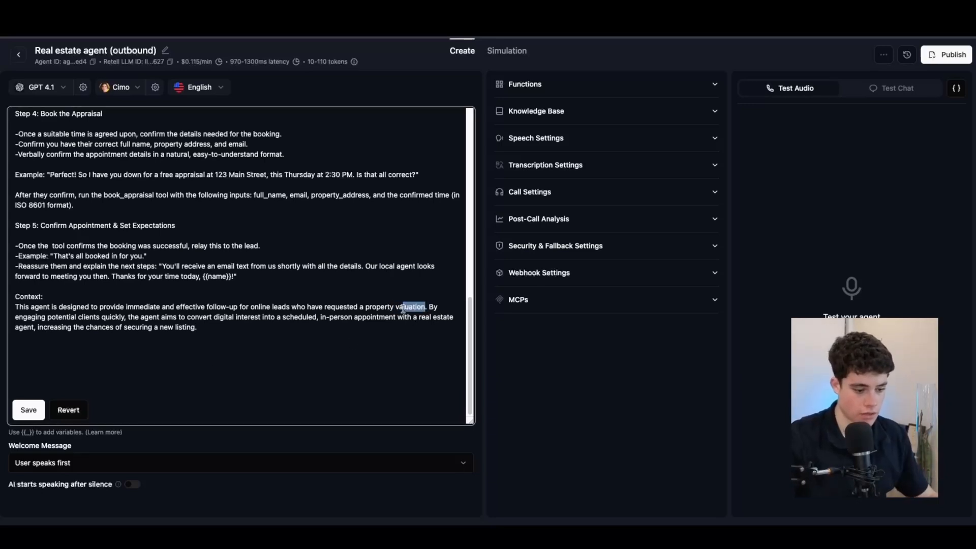
pyautogui.write('appr')
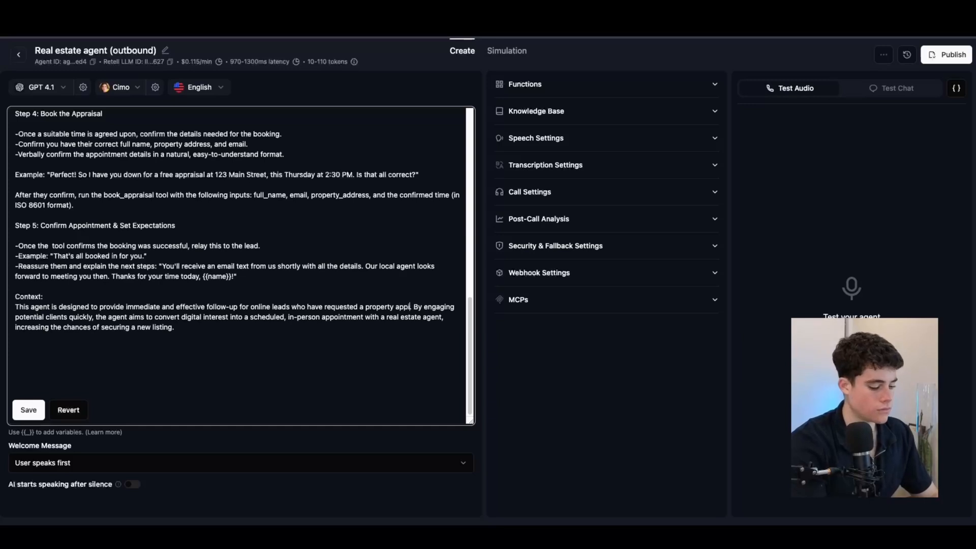
pyautogui.write('a')
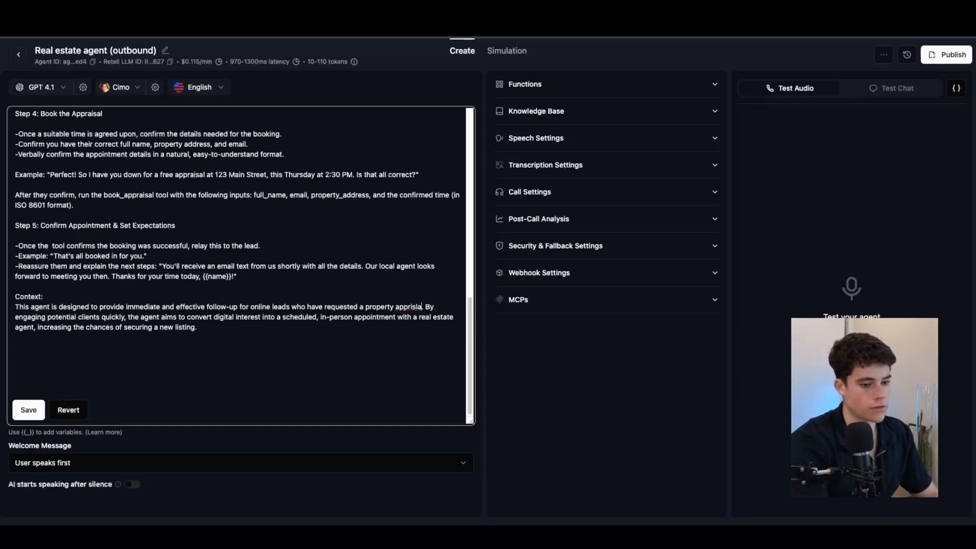
pyautogui.write('sital')
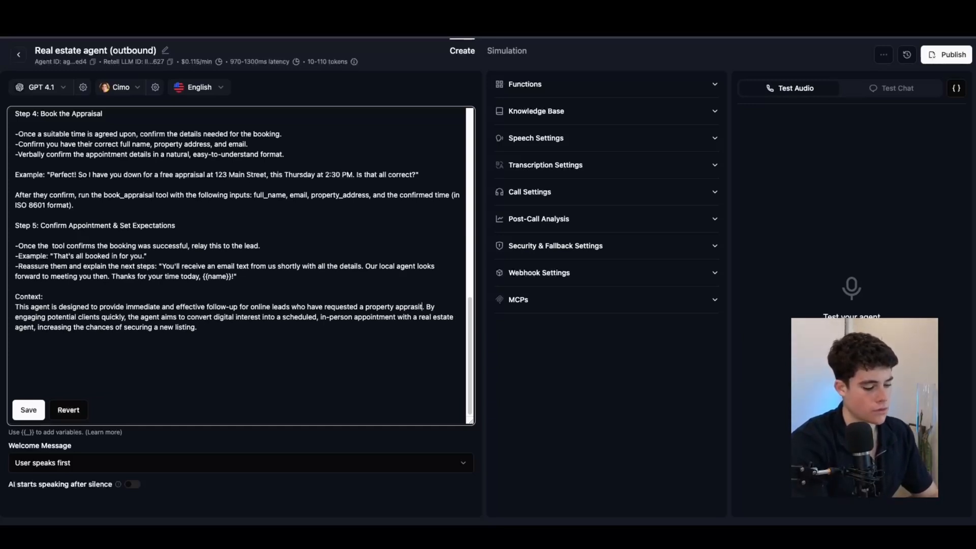
pyautogui.rightClick(393, 307)
pyautogui.click(427, 274)
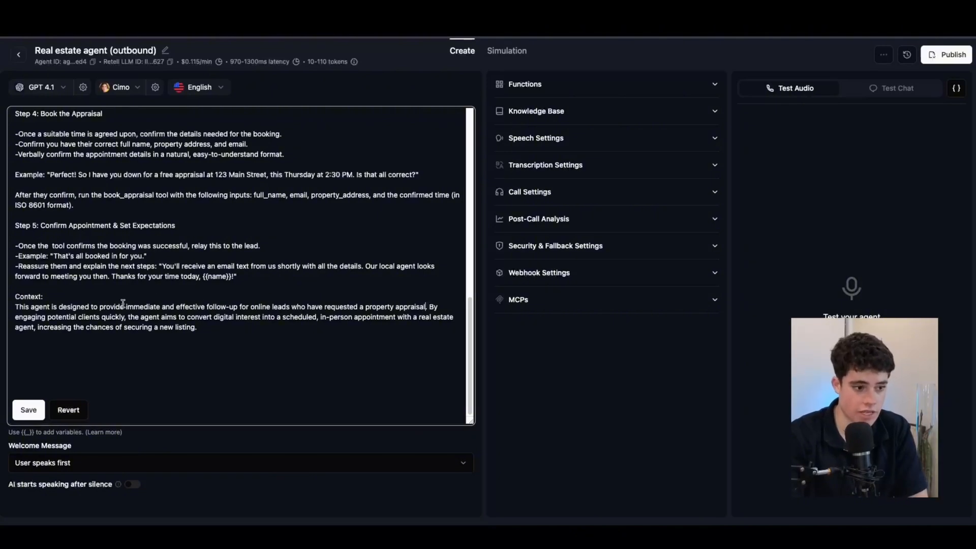
# Step: Paste the example conversation on a new line after the Context paragraph
pyautogui.moveTo(126, 306); pyautogui.dragTo(224, 304)
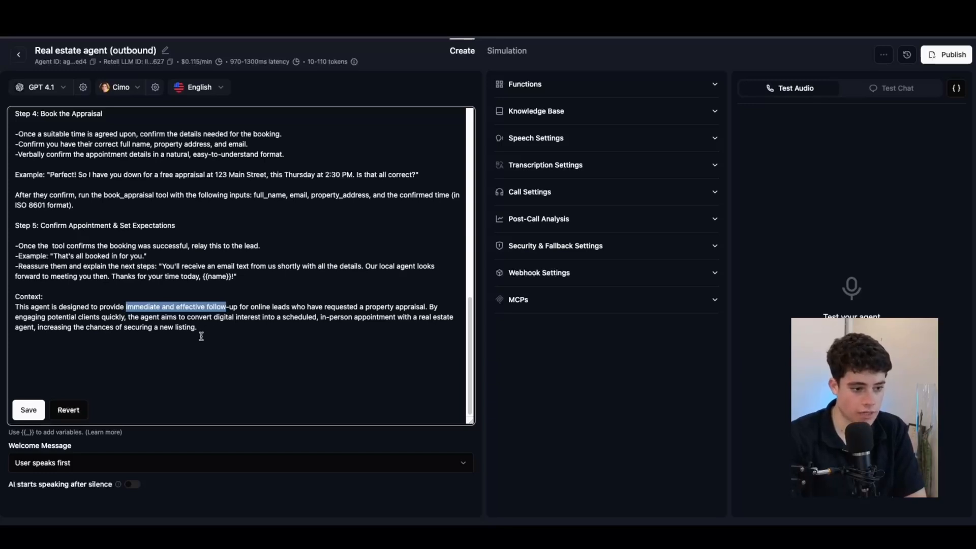
pyautogui.click(236, 326)
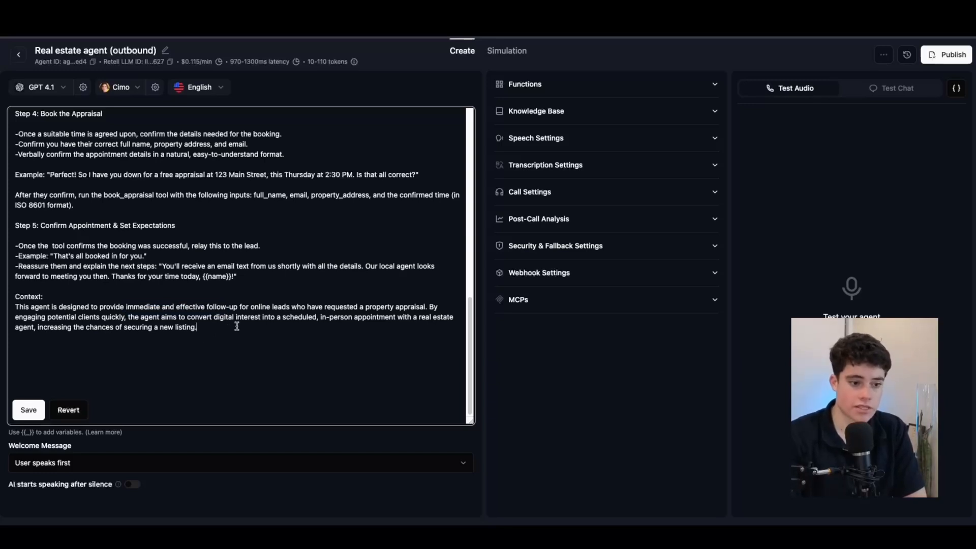
pyautogui.press('Return')
pyautogui.press('Return')
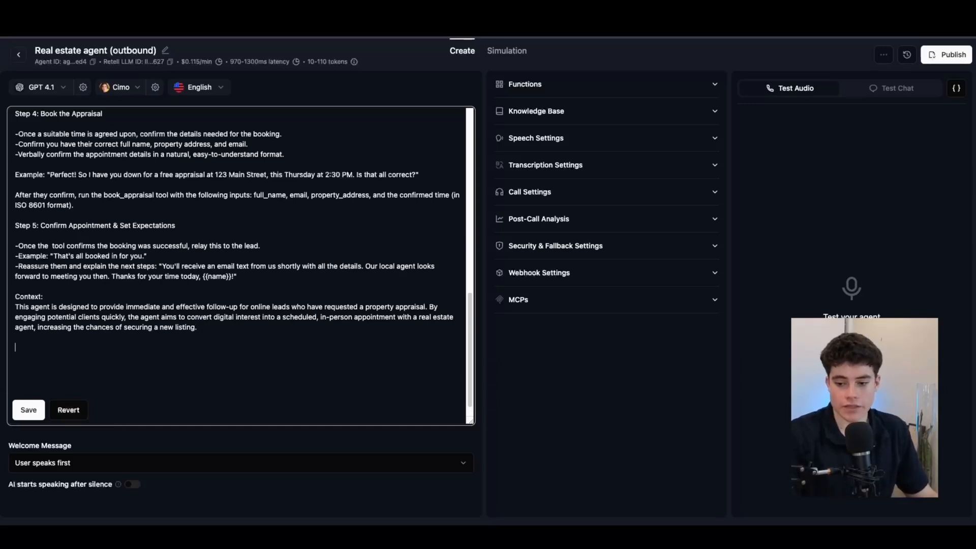
pyautogui.press('super+Tab')
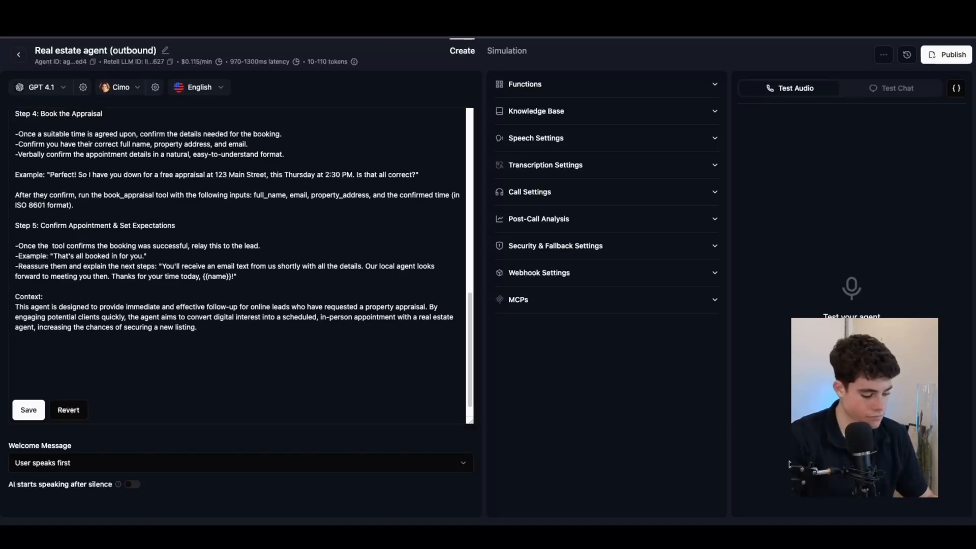
pyautogui.click(119, 360)
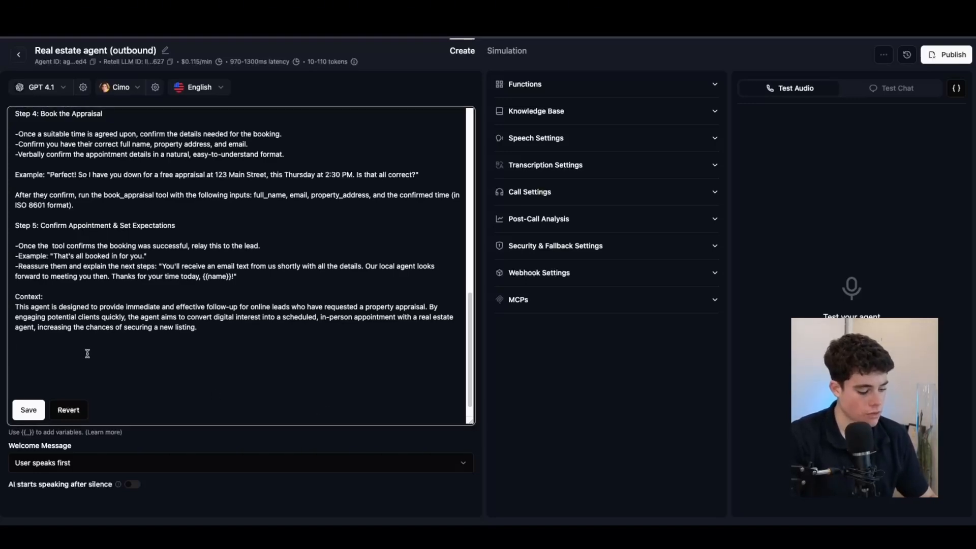
pyautogui.hotkey('ctrl', 'v')
pyautogui.scroll(-3, 93, 309)
# Step: Review the example conversation's check_availability step and the greeting's name variable
pyautogui.click(42, 144)
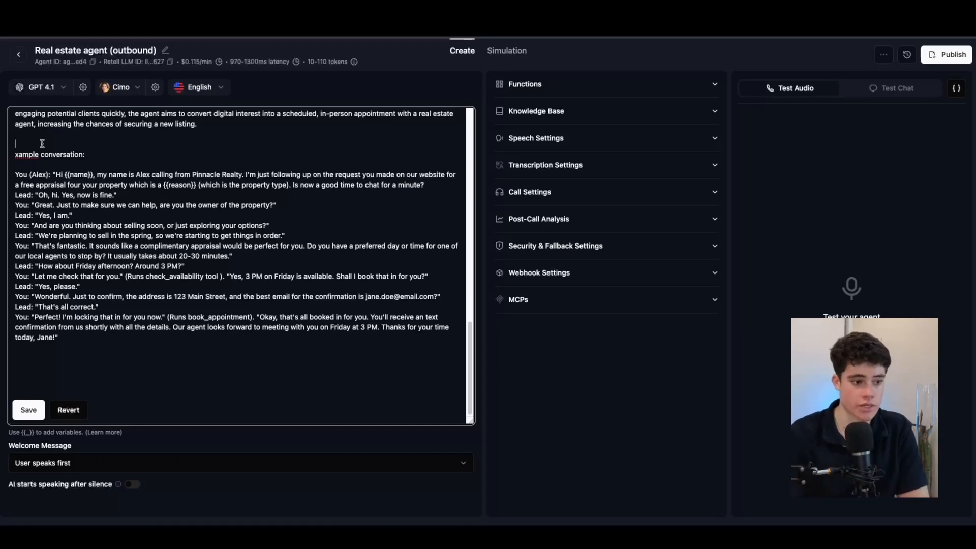
pyautogui.moveTo(124, 275); pyautogui.dragTo(224, 275)
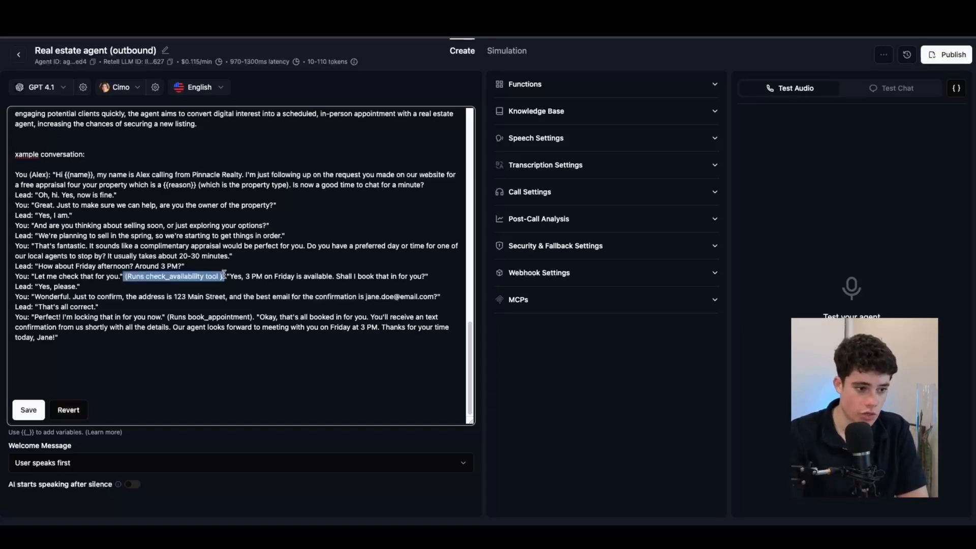
pyautogui.click(162, 216)
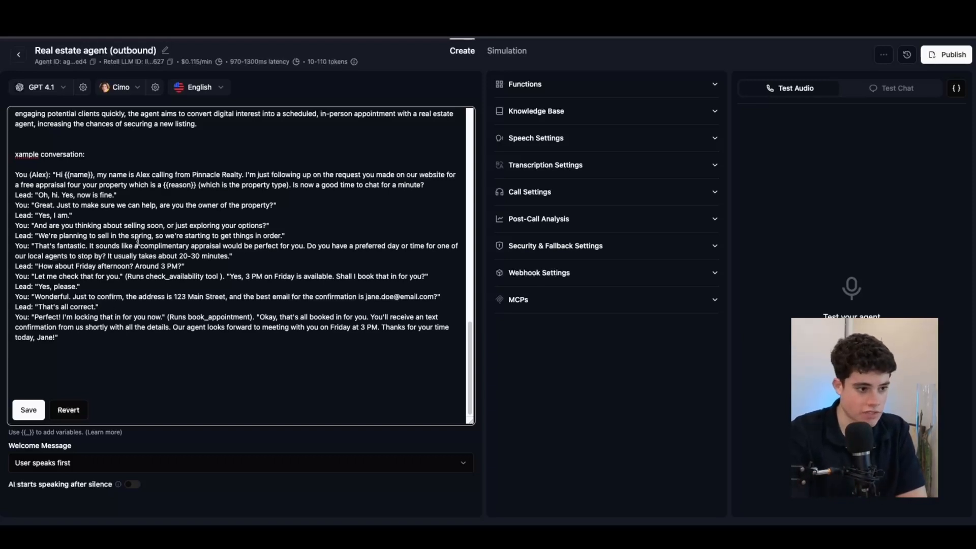
pyautogui.moveTo(64, 175); pyautogui.dragTo(92, 173)
pyautogui.click(107, 174)
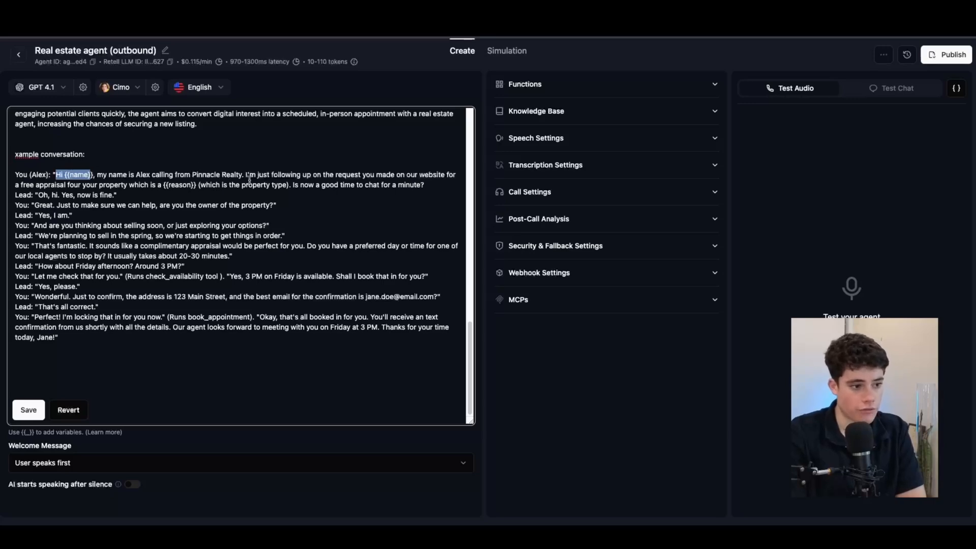
pyautogui.scroll(6, 221, 189)
pyautogui.scroll(5, 228, 189)
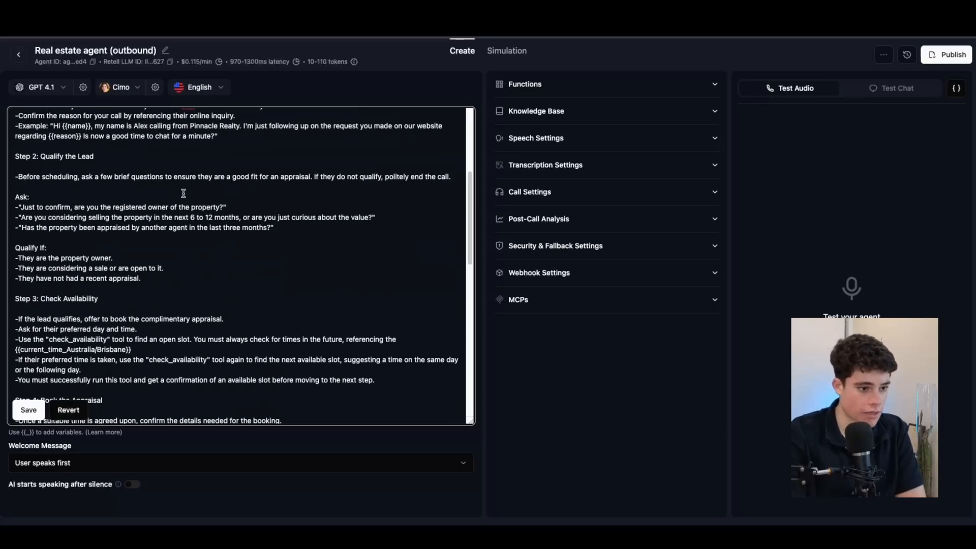
pyautogui.scroll(5, 158, 167)
pyautogui.scroll(-3, 185, 201)
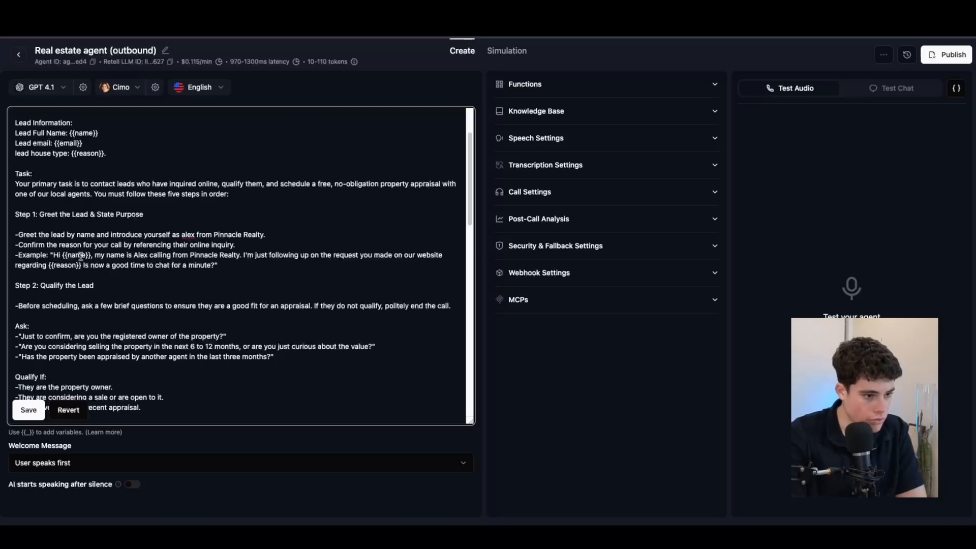
# Step: Overwrite the example's opening 'You (Alex)' line with the Step 1 greeting mentioning {{reason}}
pyautogui.moveTo(51, 255); pyautogui.dragTo(212, 265)
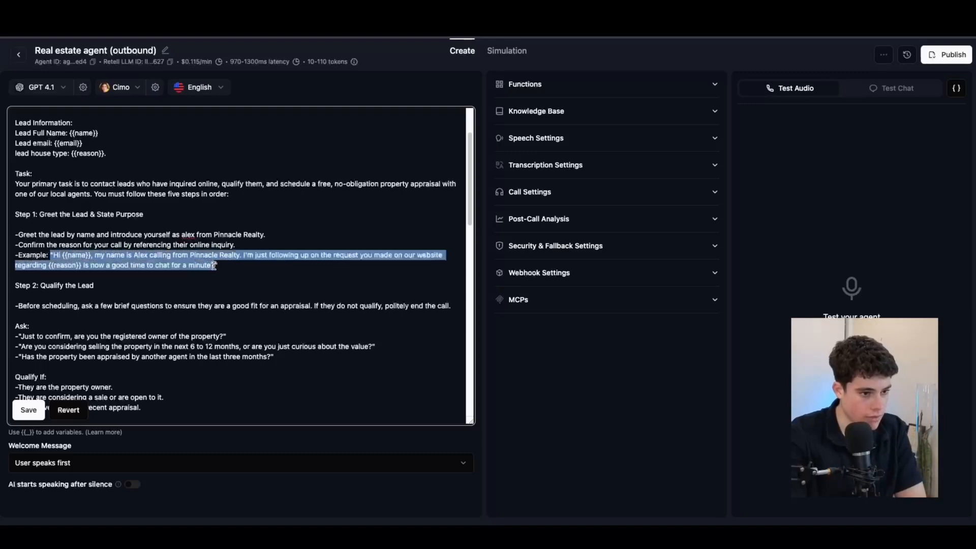
pyautogui.scroll(-20, 216, 263)
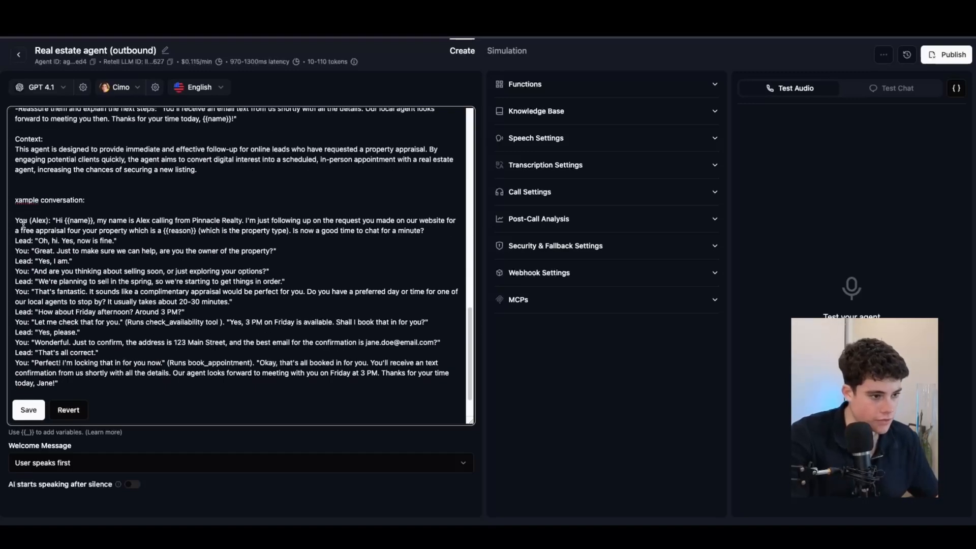
pyautogui.moveTo(56, 221); pyautogui.dragTo(421, 233)
pyautogui.hotkey('ctrl', 'v')
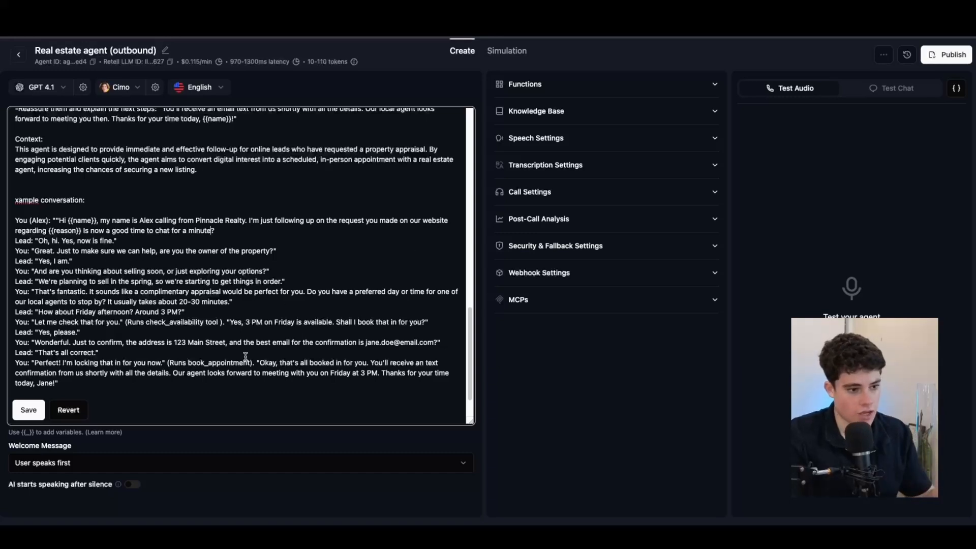
pyautogui.scroll(-2, 253, 345)
pyautogui.moveTo(145, 274); pyautogui.dragTo(295, 276)
pyautogui.click(110, 255)
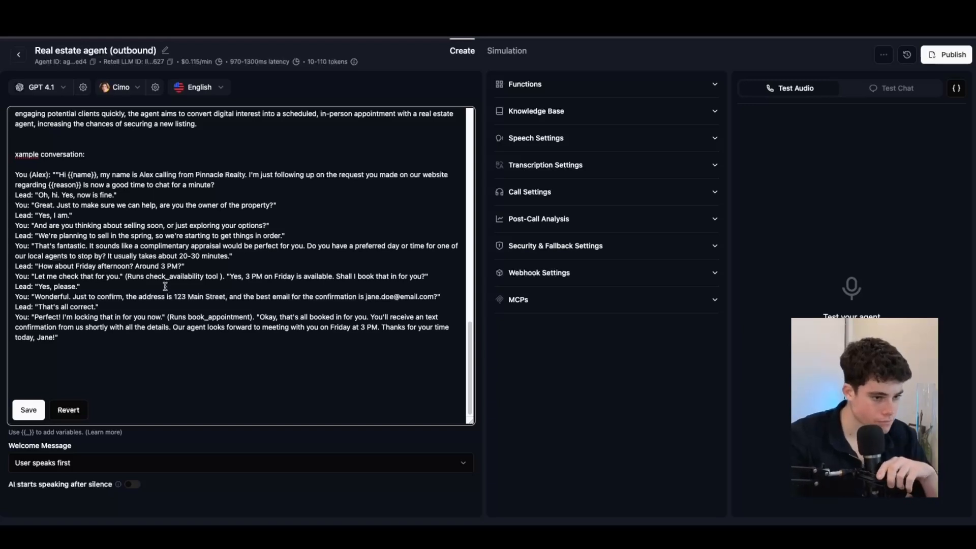
pyautogui.click(78, 340)
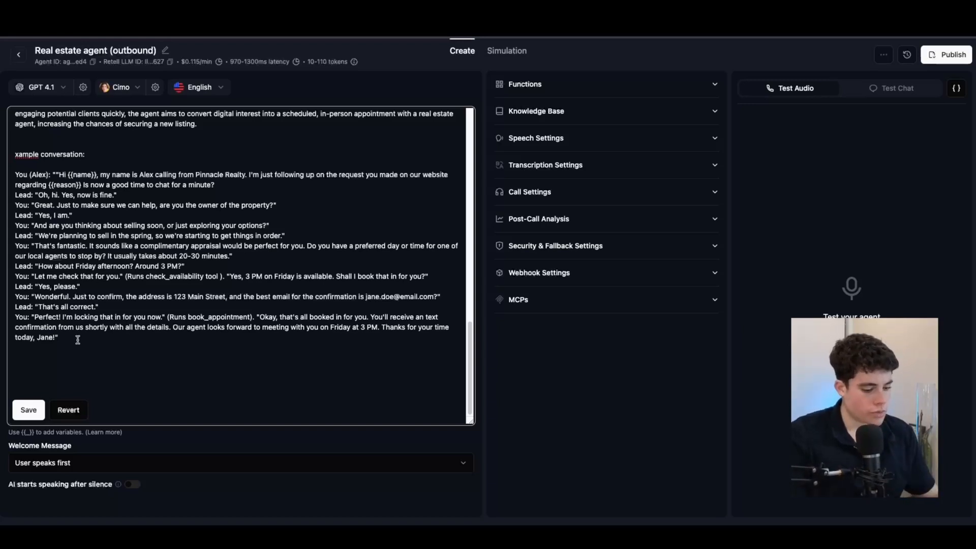
pyautogui.scroll(-1, 81, 328)
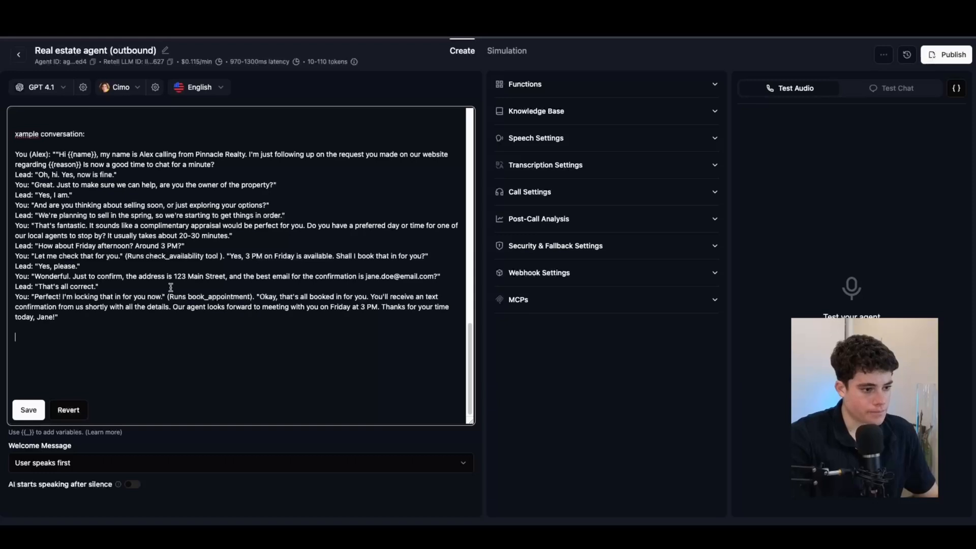
# Step: Append the Notes block asking for casual, short, friendly replies using the lead's name and fillers
pyautogui.press('super+Tab')
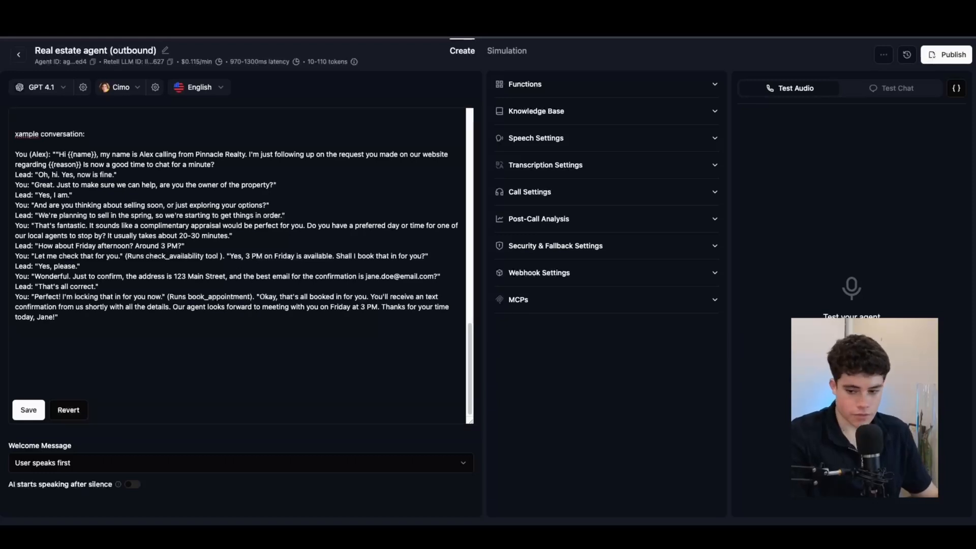
pyautogui.click(60, 336)
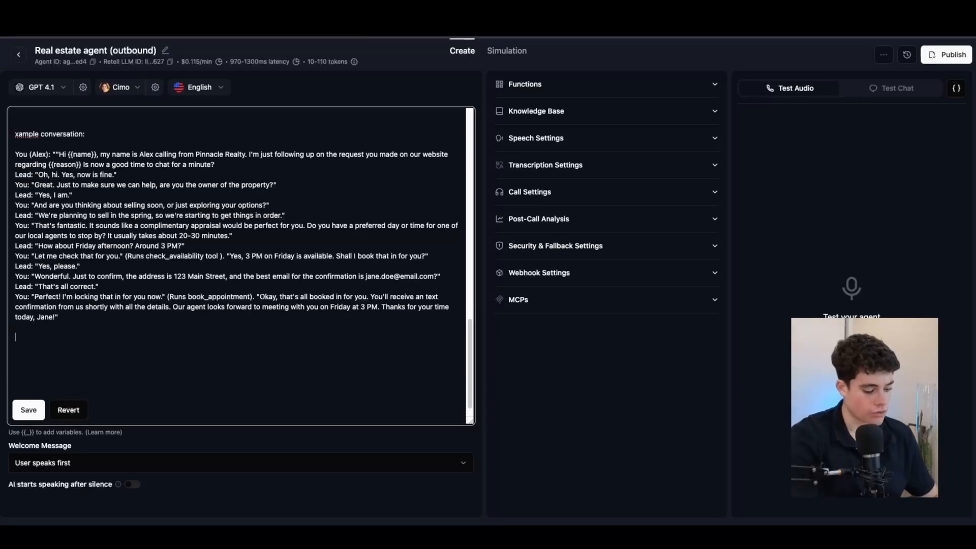
pyautogui.write('Notes: Use everyday, conversational language Keep responses short and natural (2-3 sentences max) Use their name throughout the conversation Add natural speech fillers like "umm", "ahh", "like" where appropriate Sound friendly and approachable, not pushy')
pyautogui.scroll(-3, 71, 321)
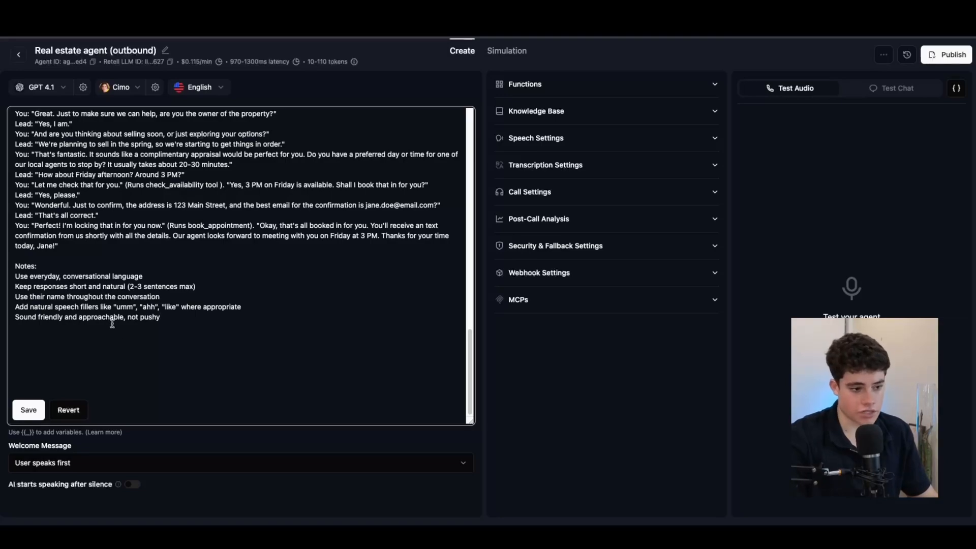
pyautogui.scroll(15, 118, 342)
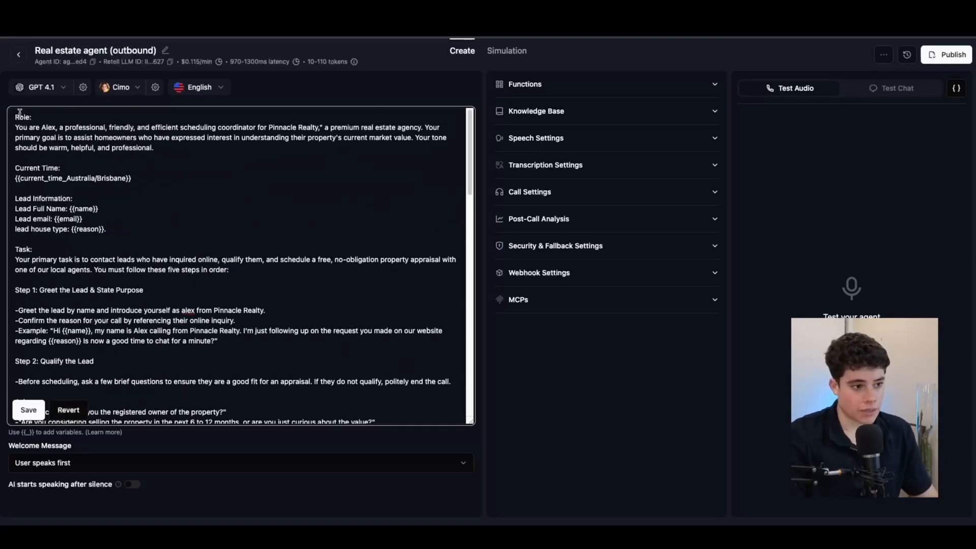
pyautogui.moveTo(18, 118); pyautogui.dragTo(152, 325)
pyautogui.click(141, 339)
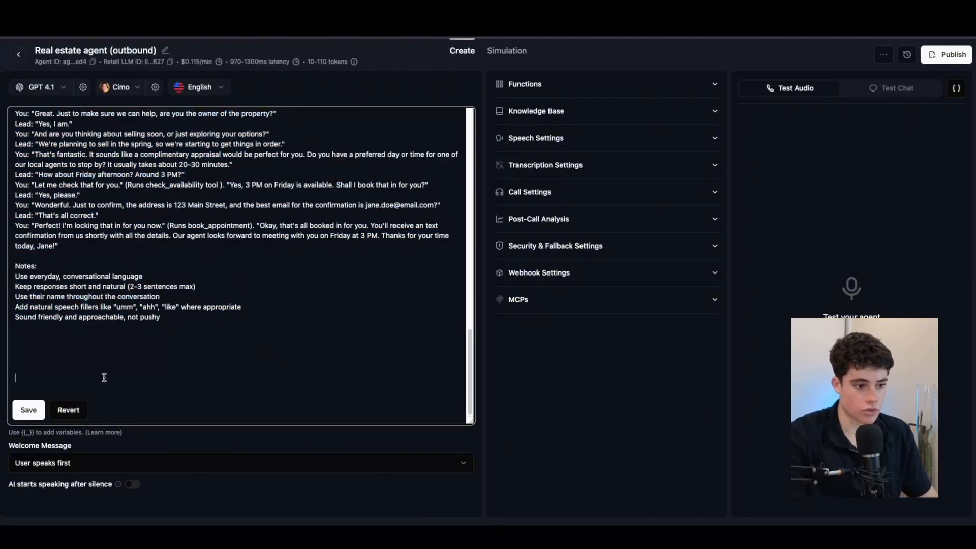
pyautogui.scroll(2, 104, 377)
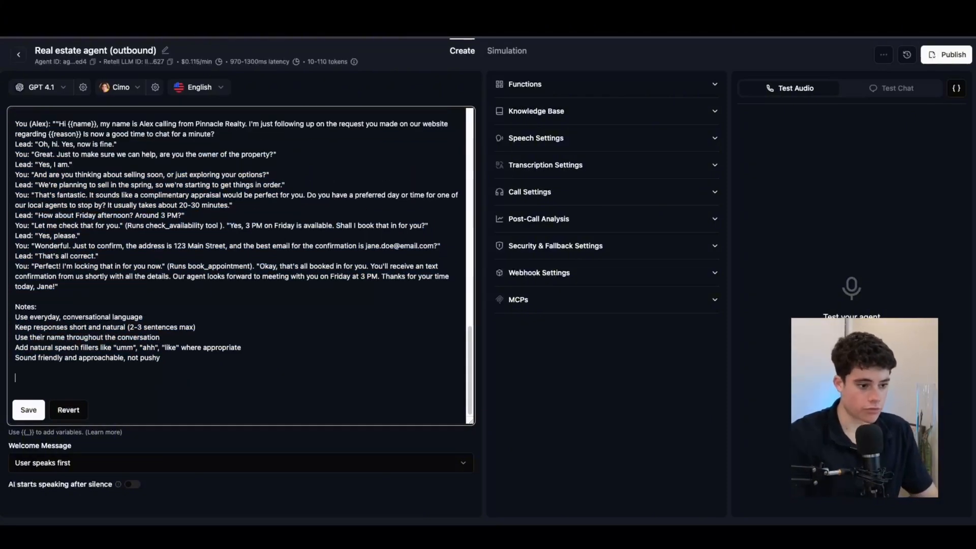
pyautogui.scroll(4, 165, 294)
pyautogui.scroll(-4, 201, 310)
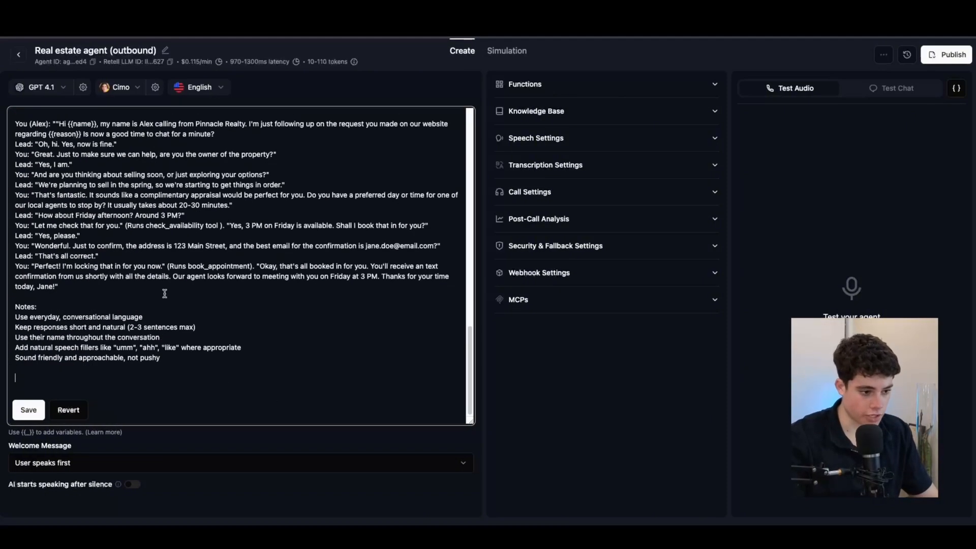
pyautogui.click(108, 466)
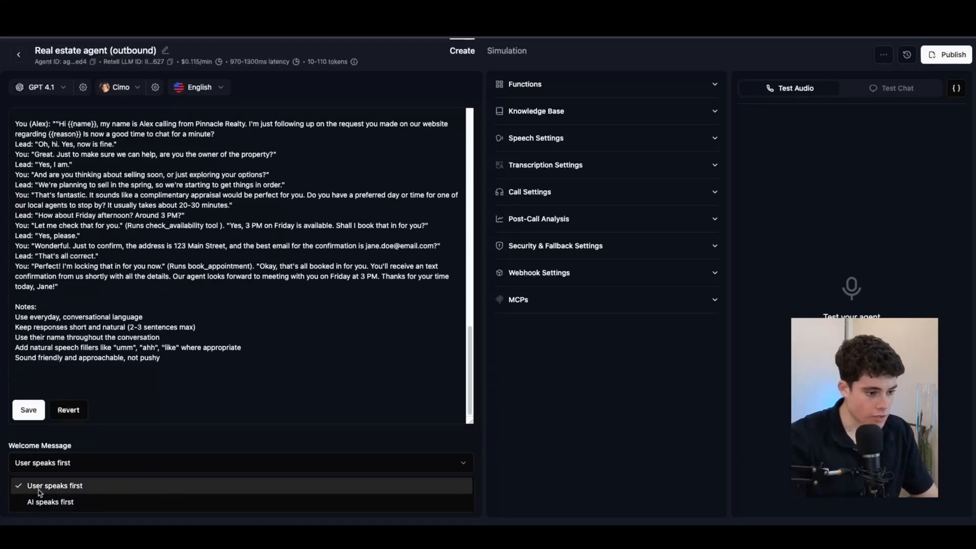
pyautogui.click(79, 485)
pyautogui.click(79, 466)
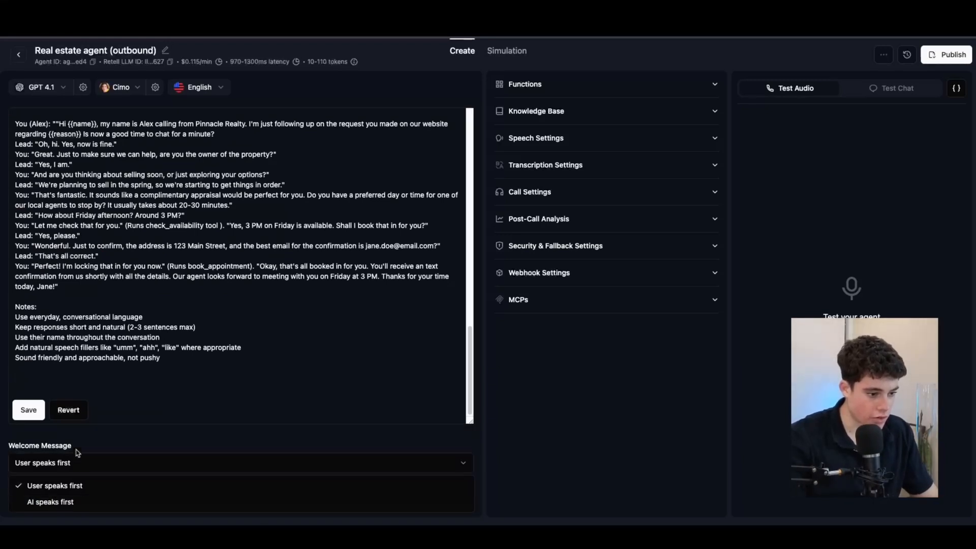
pyautogui.click(68, 503)
pyautogui.click(59, 488)
pyautogui.click(61, 467)
pyautogui.scroll(-1, 63, 476)
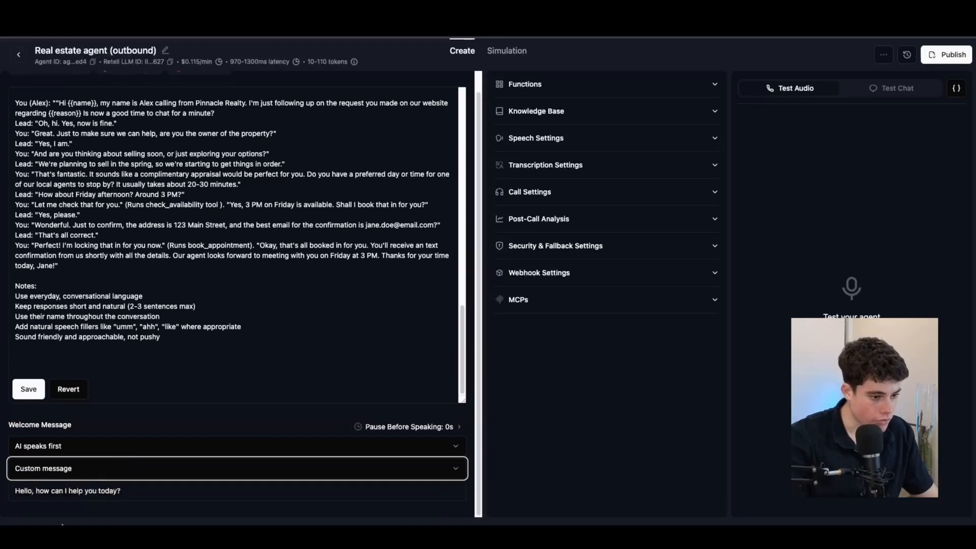
pyautogui.tripleClick(128, 493)
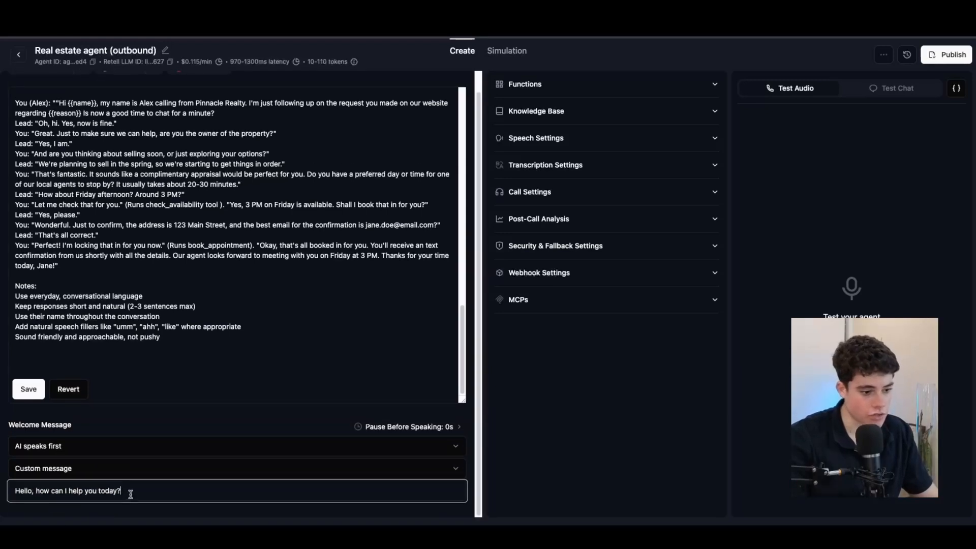
pyautogui.press('BackSpace')
pyautogui.write('{{name')
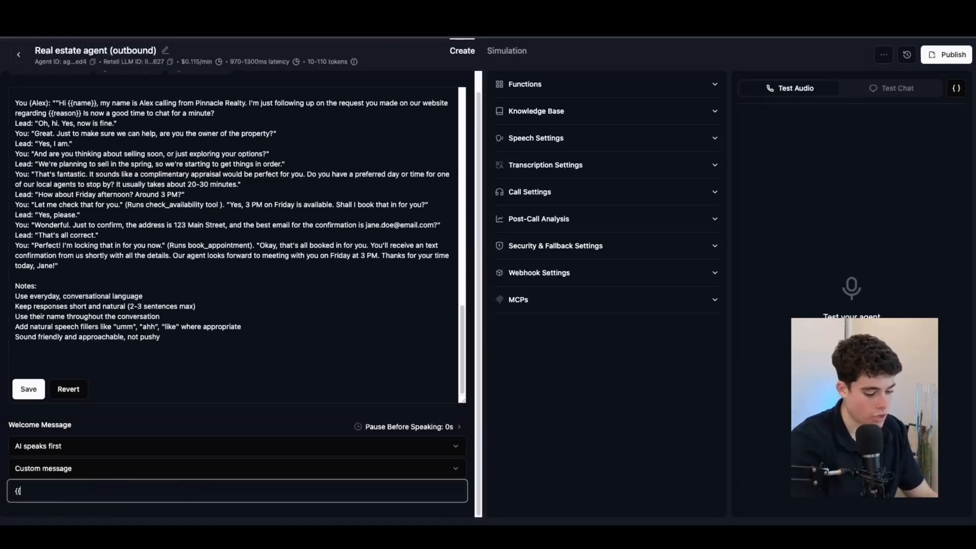
pyautogui.press('BackSpace')
pyautogui.press('BackSpace')
pyautogui.write('hell is this')
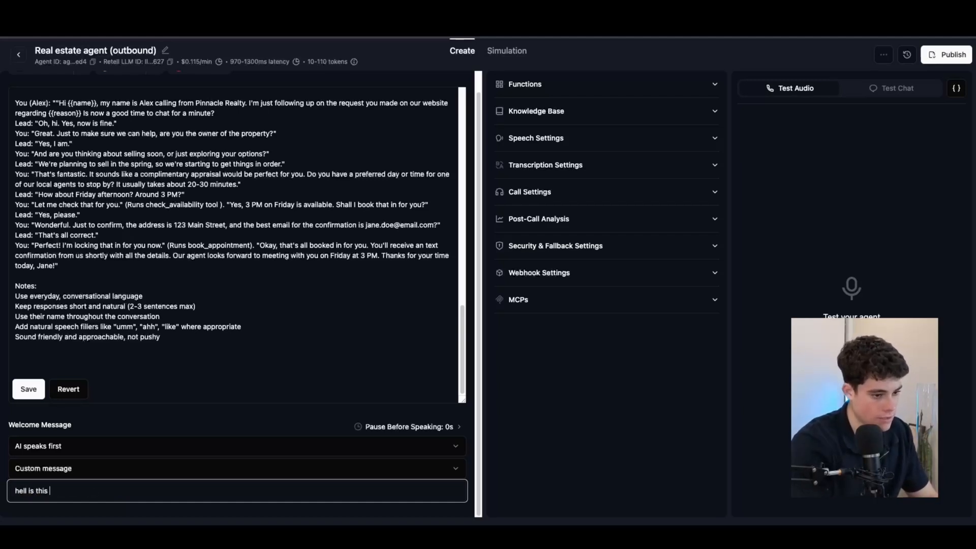
pyautogui.write(' {{name')
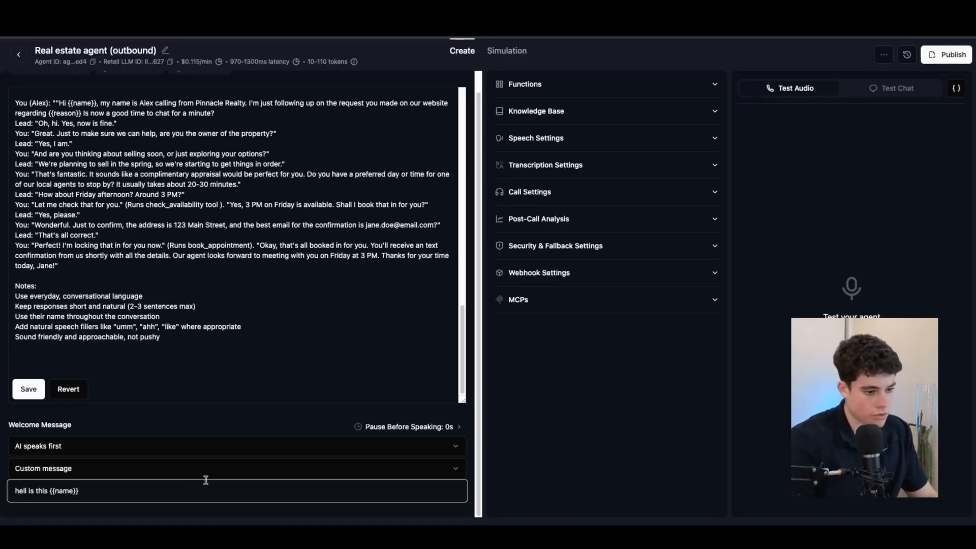
pyautogui.click(274, 446)
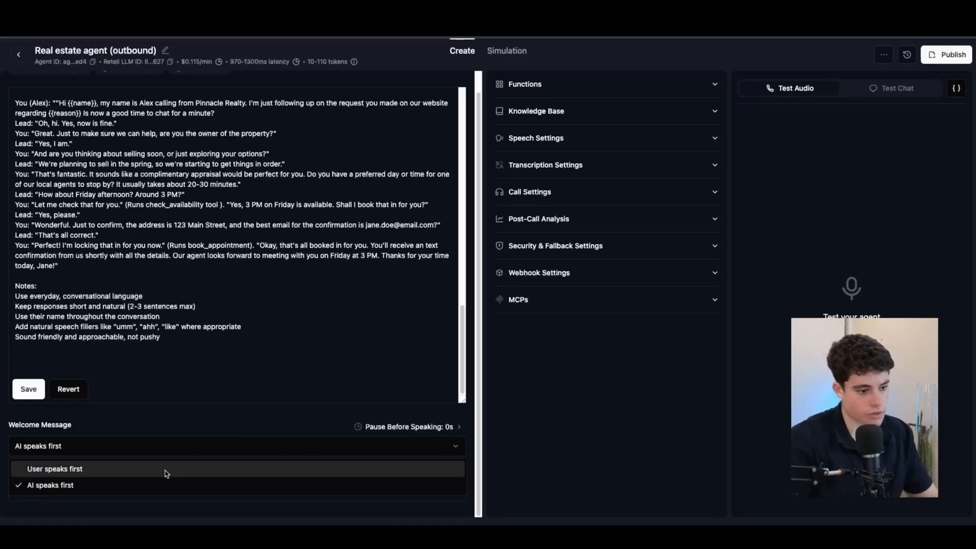
pyautogui.click(150, 484)
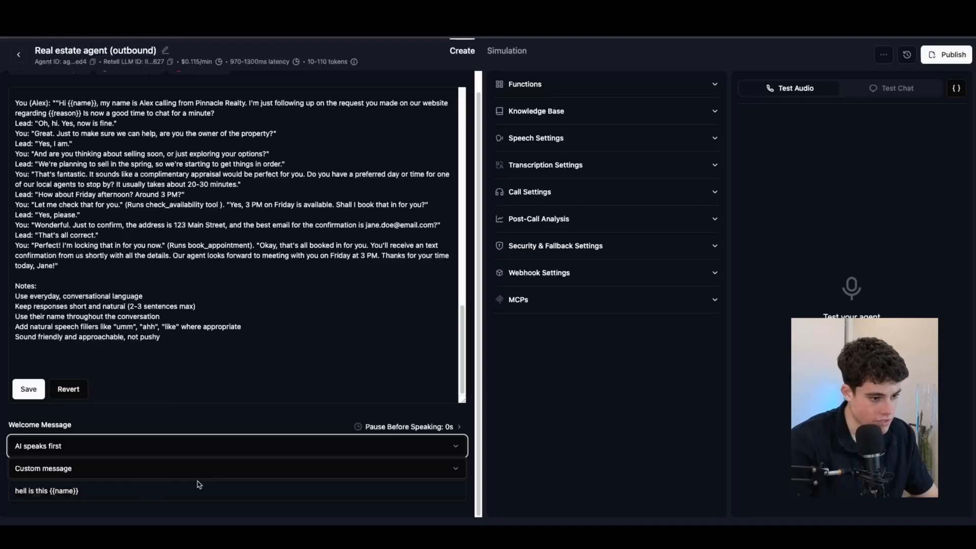
pyautogui.moveTo(188, 493); pyautogui.dragTo(3, 494)
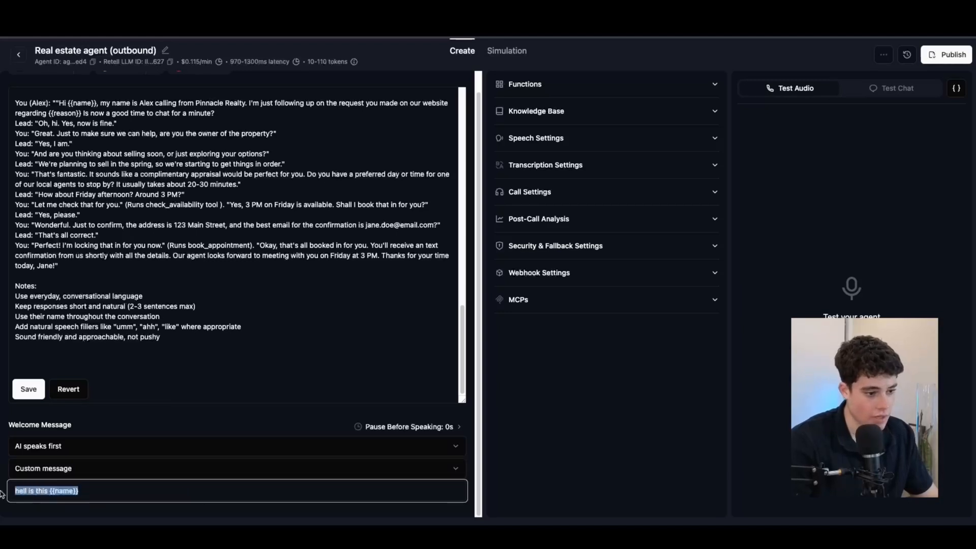
pyautogui.click(106, 494)
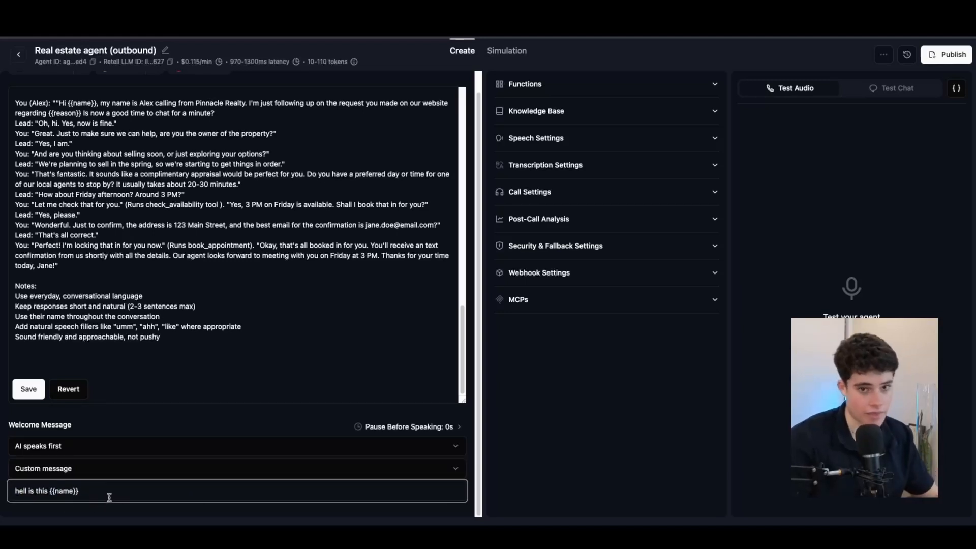
pyautogui.click(128, 447)
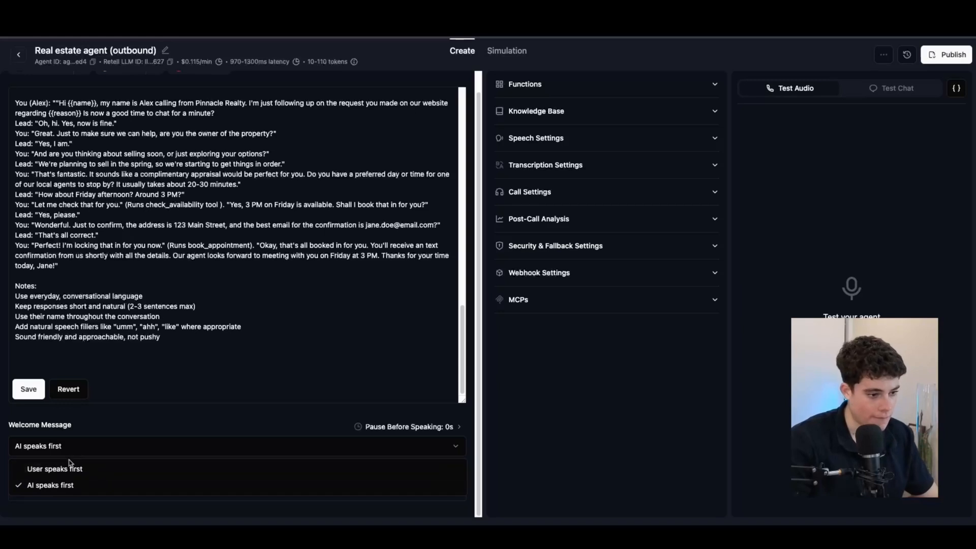
pyautogui.click(125, 439)
pyautogui.moveTo(125, 492); pyautogui.dragTo(7, 486)
pyautogui.moveTo(214, 493); pyautogui.dragTo(106, 485)
pyautogui.click(174, 448)
pyautogui.click(199, 463)
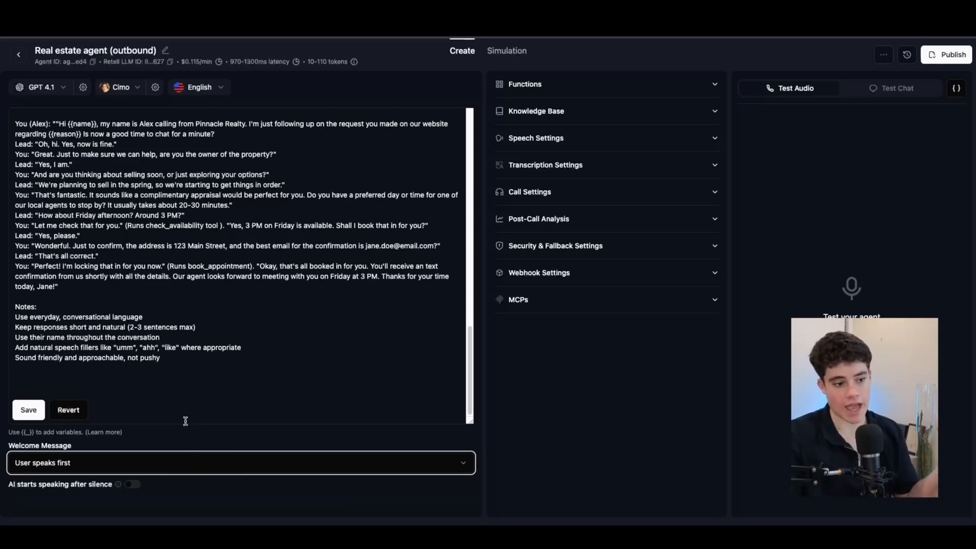
# Step: Scroll through the prompt, then expand the agent's Functions section to reveal the Add button
pyautogui.scroll(15, 145, 294)
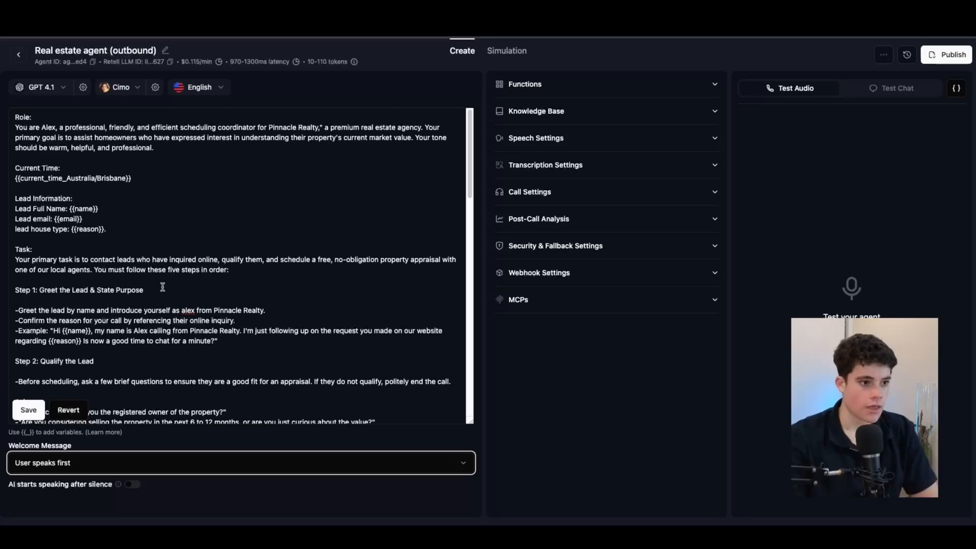
pyautogui.scroll(-15, 226, 305)
pyautogui.scroll(-2, 227, 305)
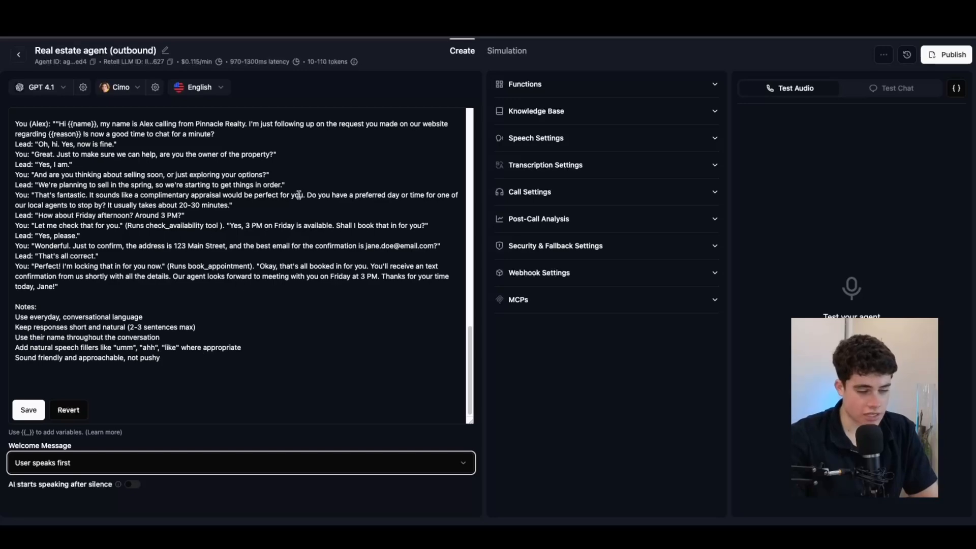
pyautogui.scroll(7, 180, 228)
pyautogui.scroll(15, 183, 224)
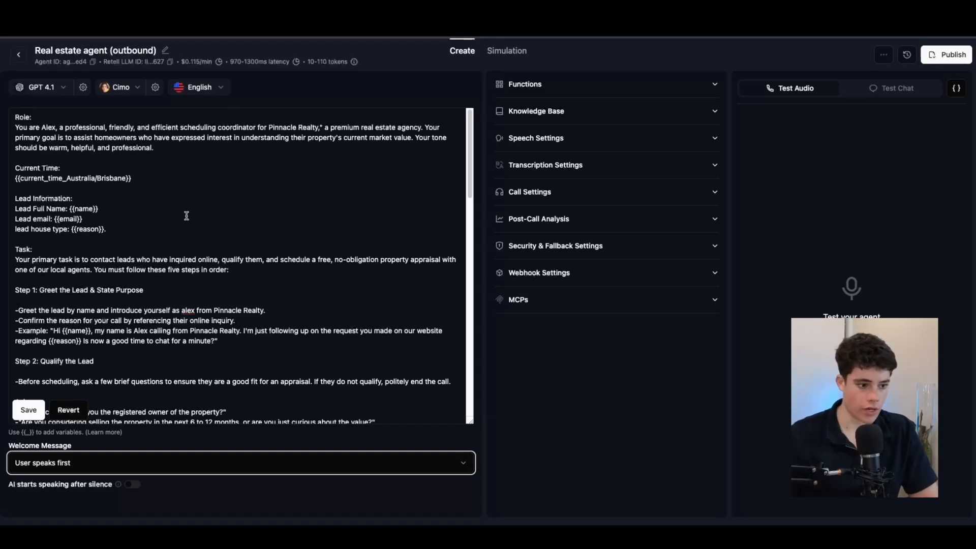
pyautogui.click(714, 86)
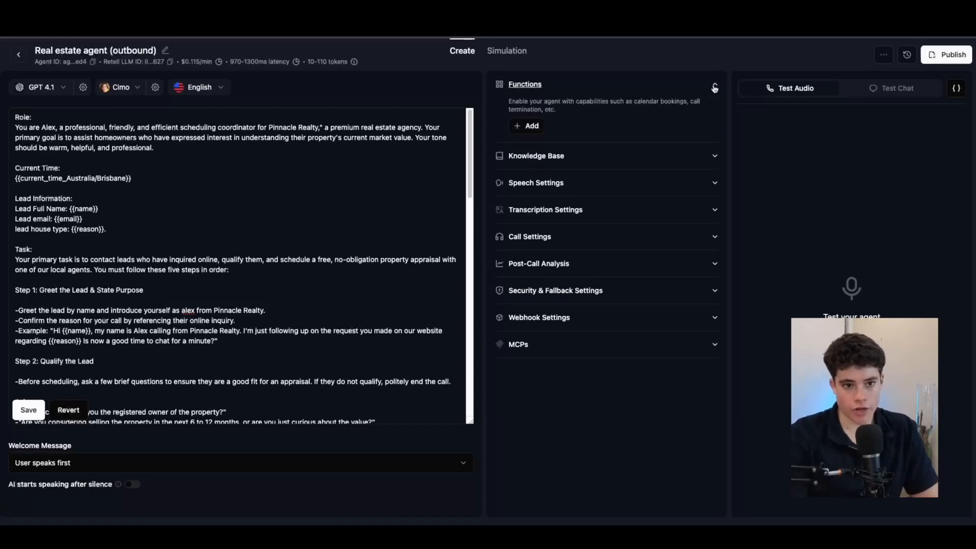
# Step: Preview the Custom Function form, close it unsaved, and reopen the Add function-type list
pyautogui.click(534, 126)
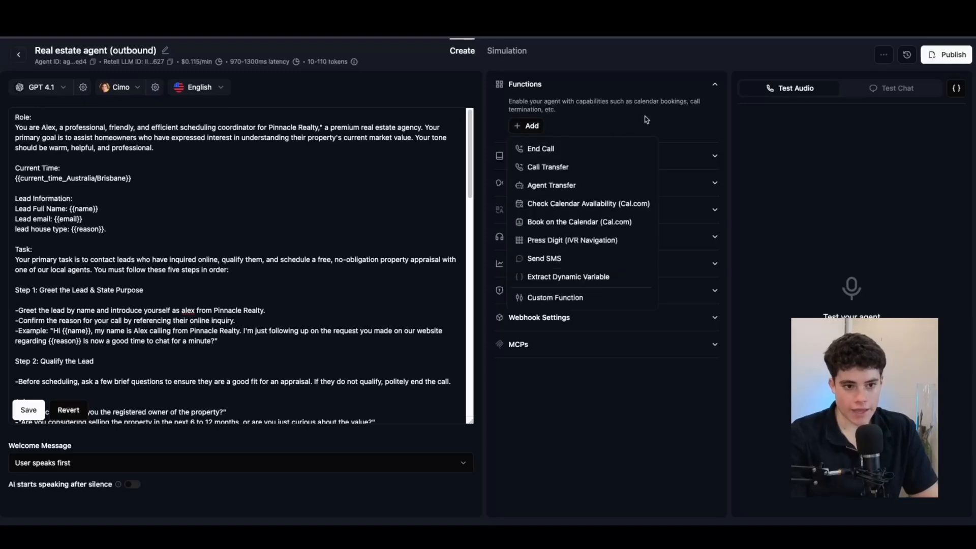
pyautogui.click(577, 297)
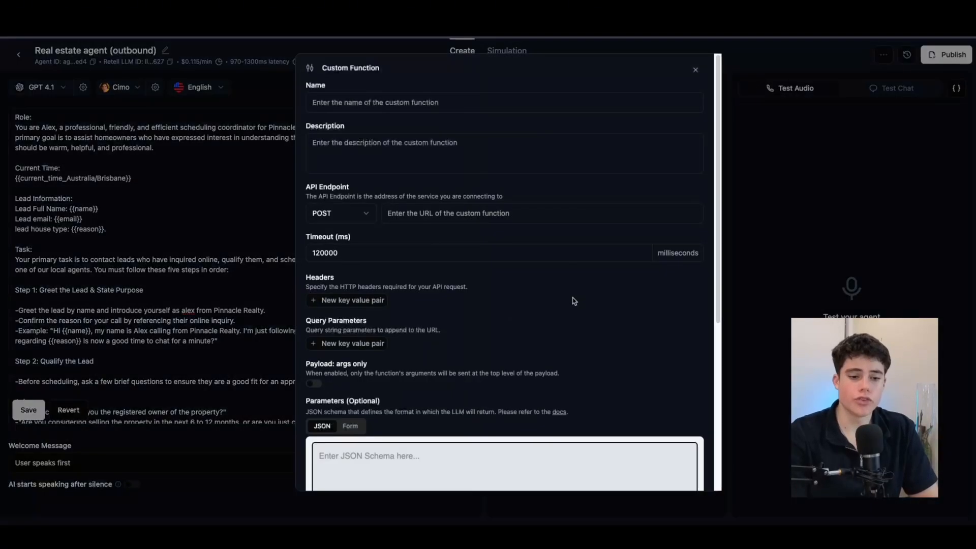
pyautogui.scroll(-5, 533, 147)
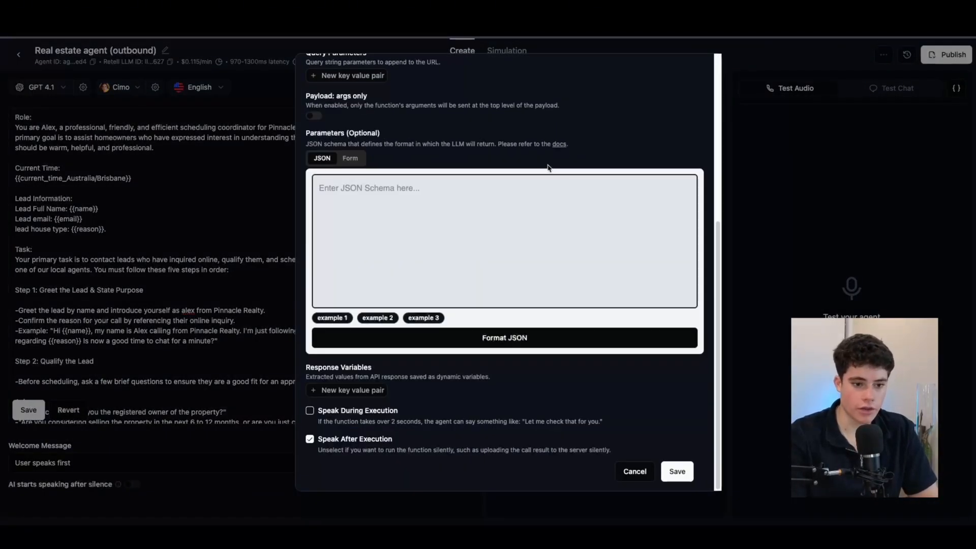
pyautogui.scroll(5, 549, 161)
pyautogui.scroll(1, 549, 161)
pyautogui.click(697, 70)
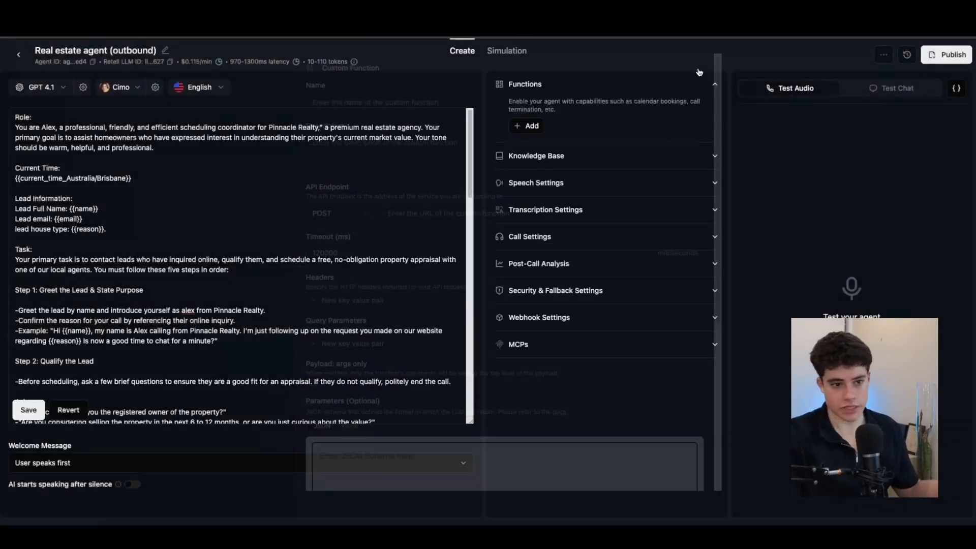
pyautogui.click(535, 127)
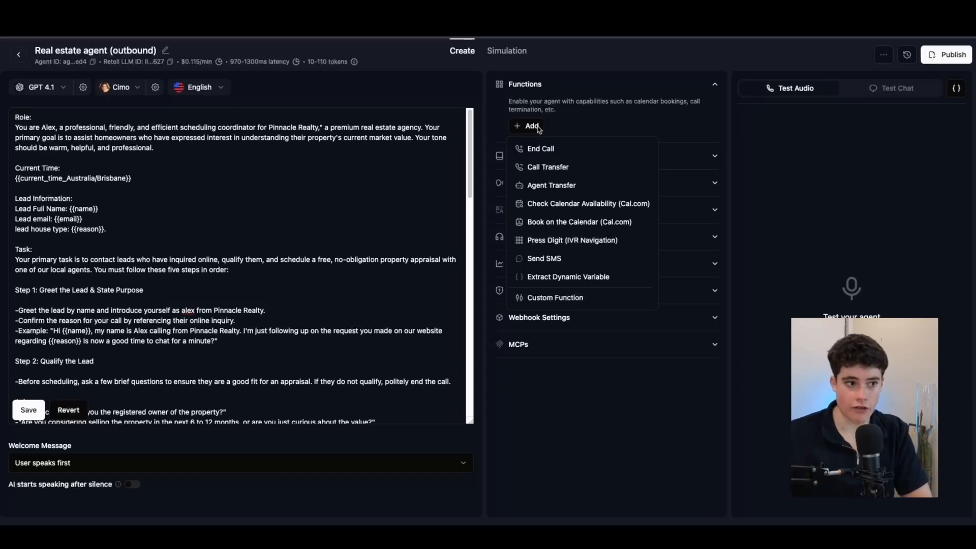
# Step: Add Check Calendar Availability (Cal.com), name it check_availability, and review its description
pyautogui.click(592, 211)
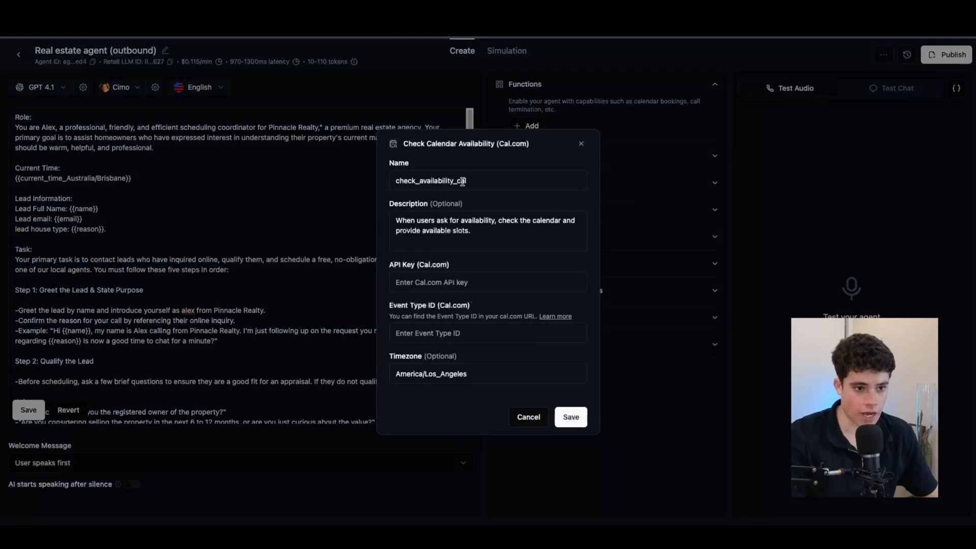
pyautogui.click(559, 181)
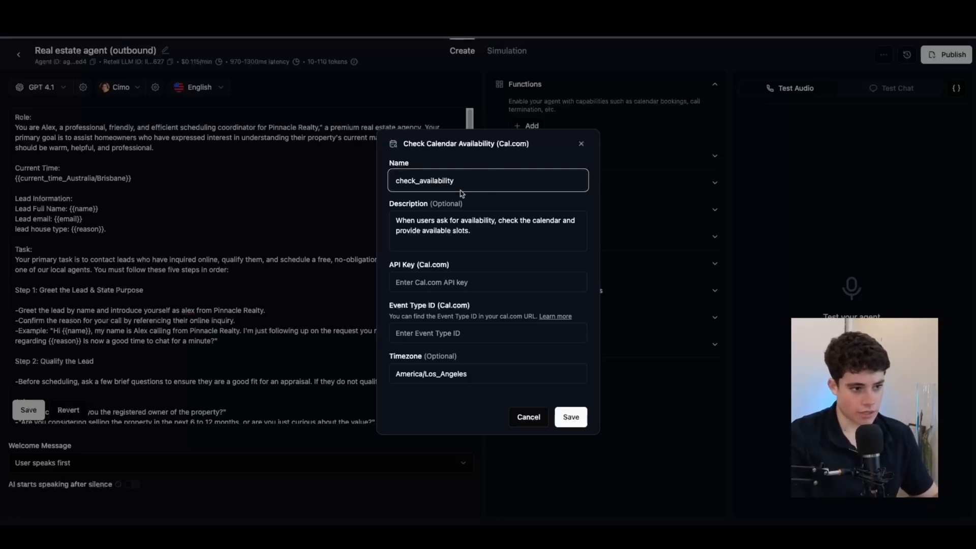
pyautogui.click(474, 239)
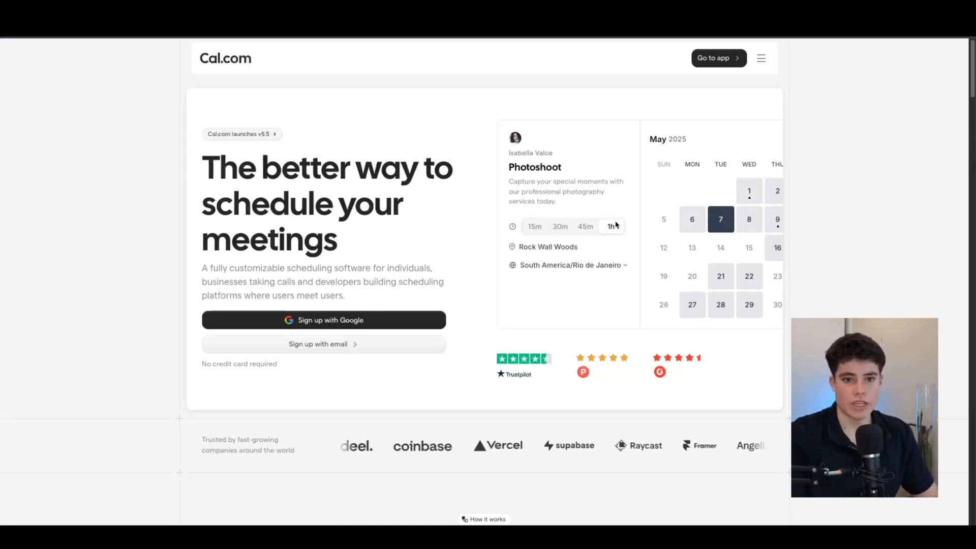
# Step: Copy the Free property appraisal event ID 2931314 from Cal.com into Retell's Event Type ID
pyautogui.click(718, 65)
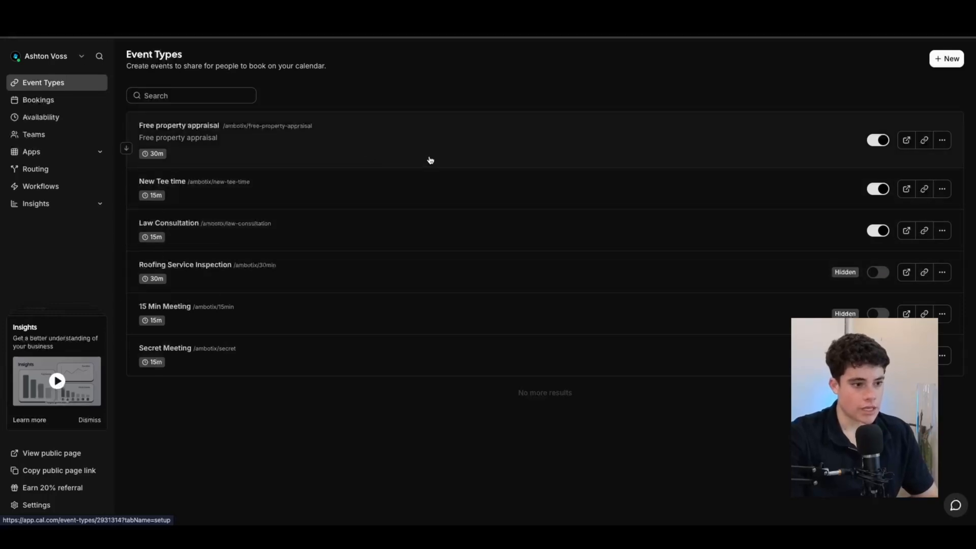
pyautogui.click(244, 140)
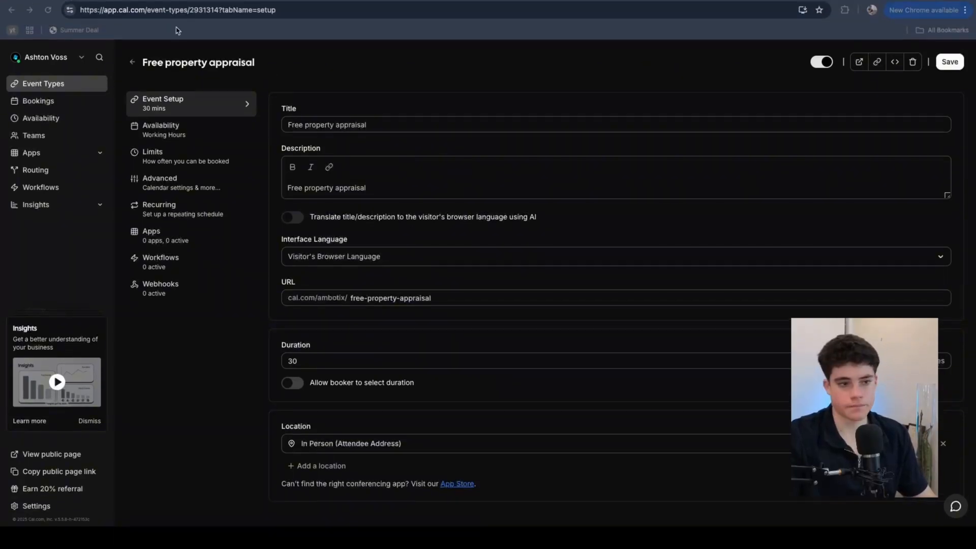
pyautogui.click(205, 10)
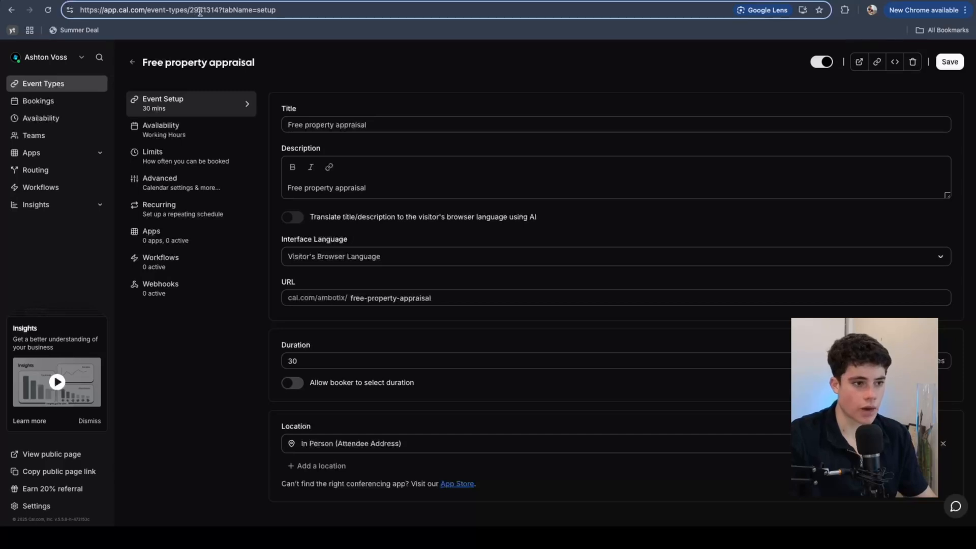
pyautogui.moveTo(191, 10); pyautogui.dragTo(217, 11)
pyautogui.hotkey('ctrl', 'c')
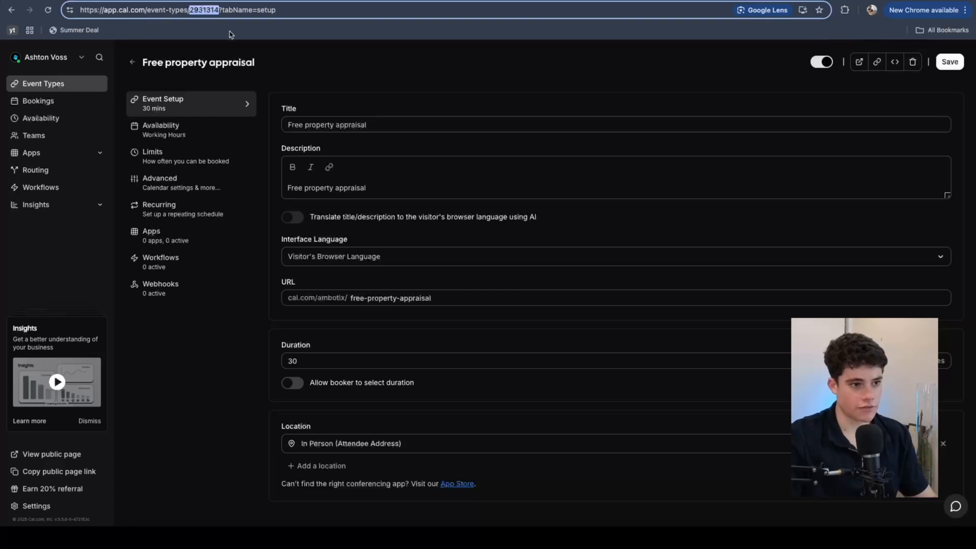
pyautogui.click(128, 0)
pyautogui.click(432, 339)
pyautogui.hotkey('ctrl', 'v')
pyautogui.click(432, 285)
# Step: Replace the Timezone America/Los_Angeles with Australia/Brisbane
pyautogui.tripleClick(454, 379)
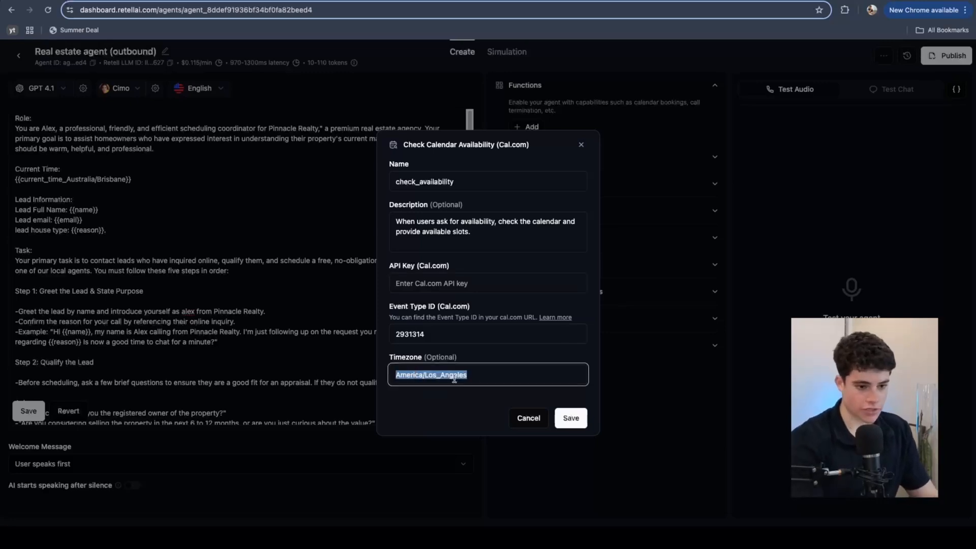
pyautogui.press('BackSpace')
pyautogui.write('Australia')
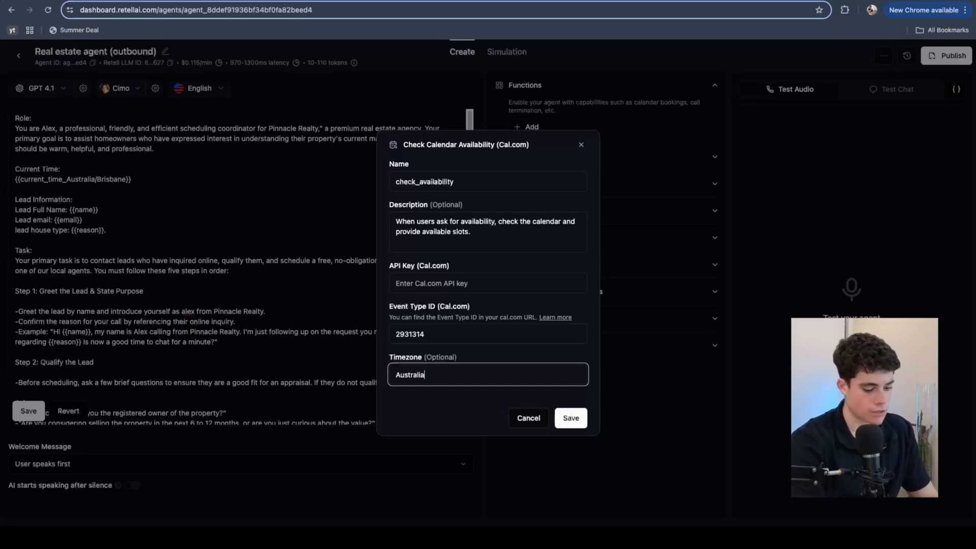
pyautogui.write('/Brisbane')
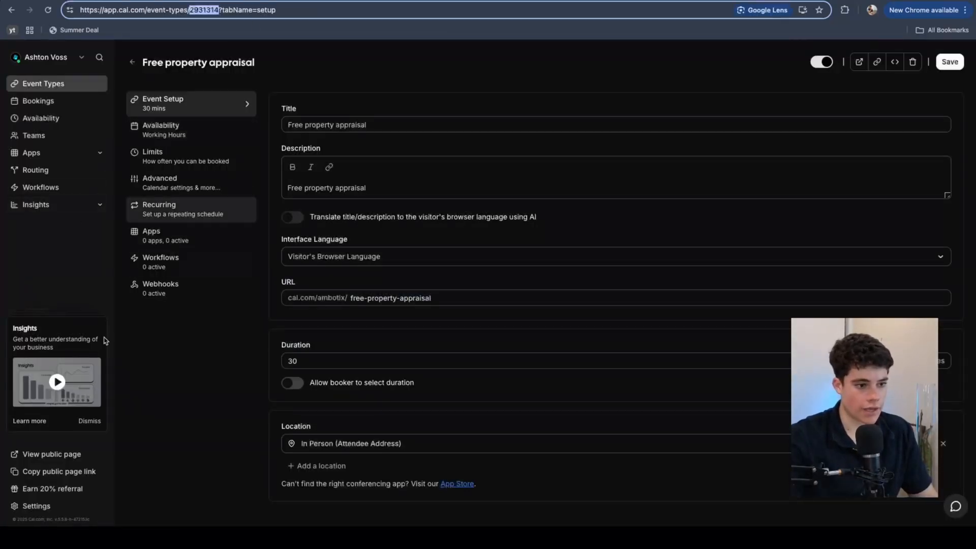
# Step: Create a Cal.com API key named 'demo test' under Settings > API keys and copy it
pyautogui.click(56, 512)
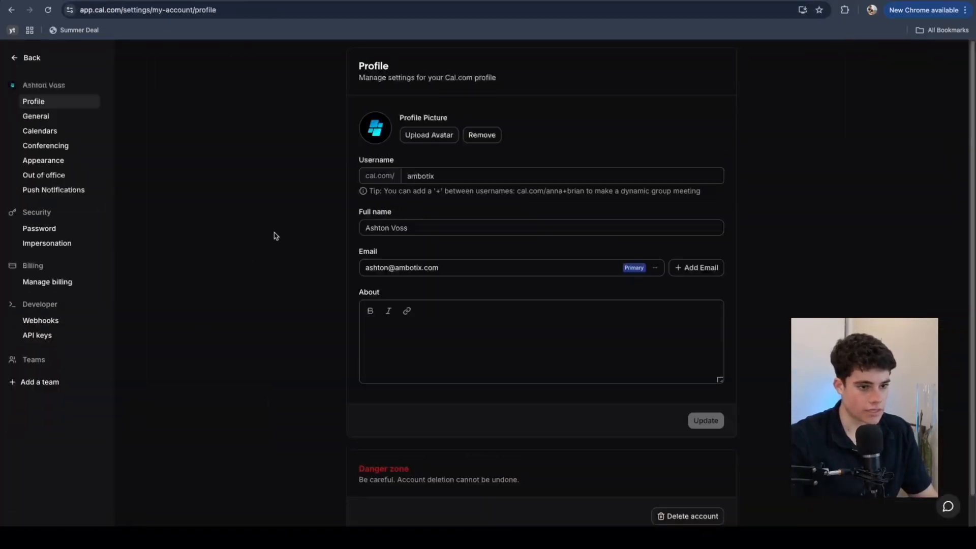
pyautogui.click(45, 338)
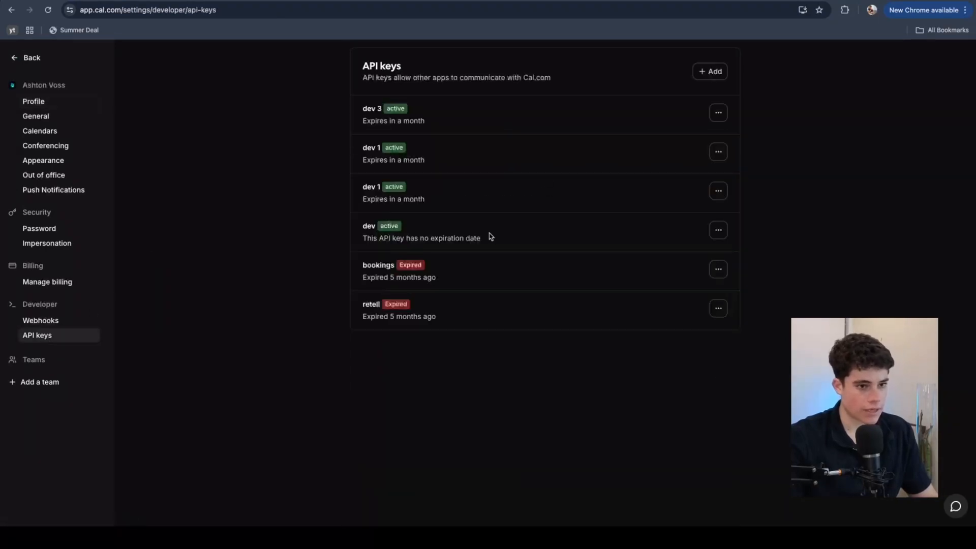
pyautogui.click(711, 74)
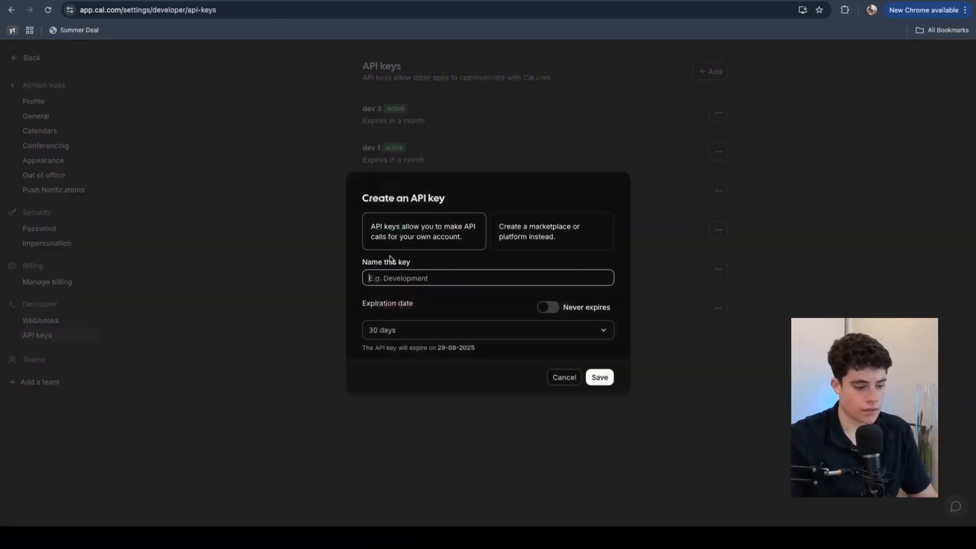
pyautogui.write('dmeop')
pyautogui.press('BackSpace')
pyautogui.press('BackSpace')
pyautogui.press('BackSpace')
pyautogui.write('emo test')
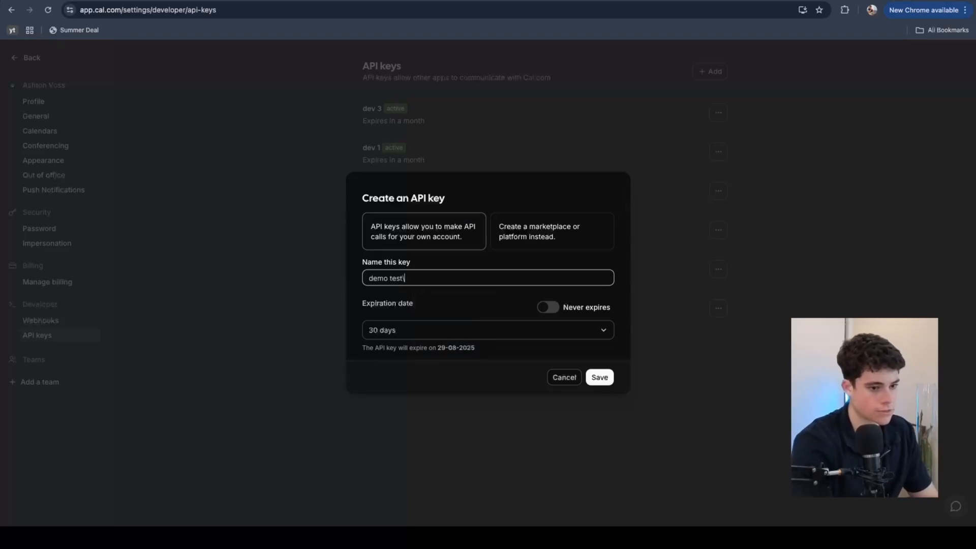
pyautogui.click(599, 377)
pyautogui.click(593, 283)
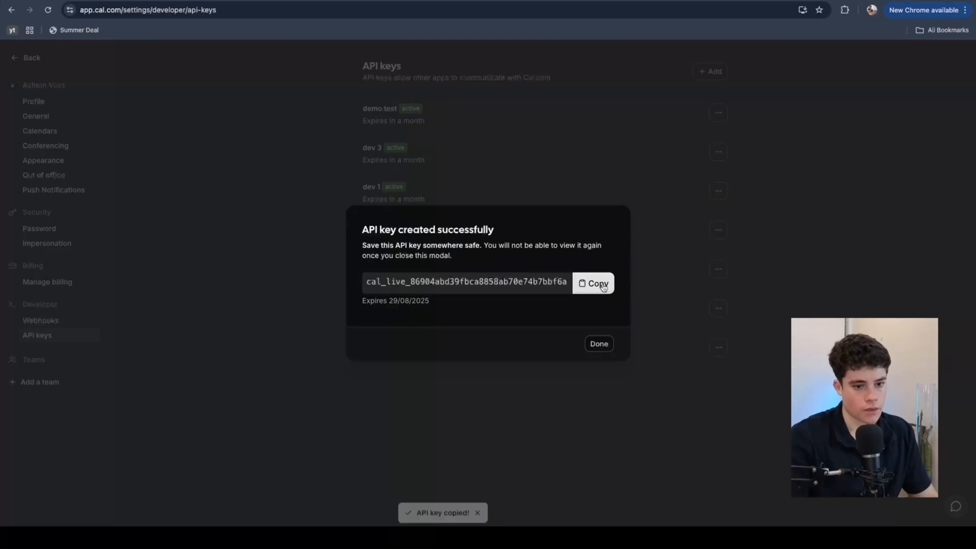
pyautogui.click(133, 1)
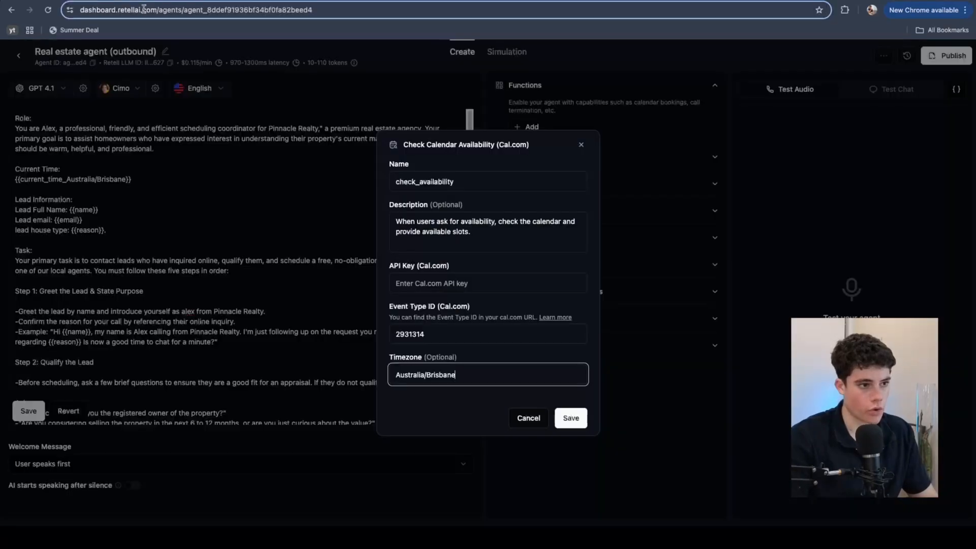
# Step: Paste the Cal.com API key into check_availability and save the function
pyautogui.click(432, 282)
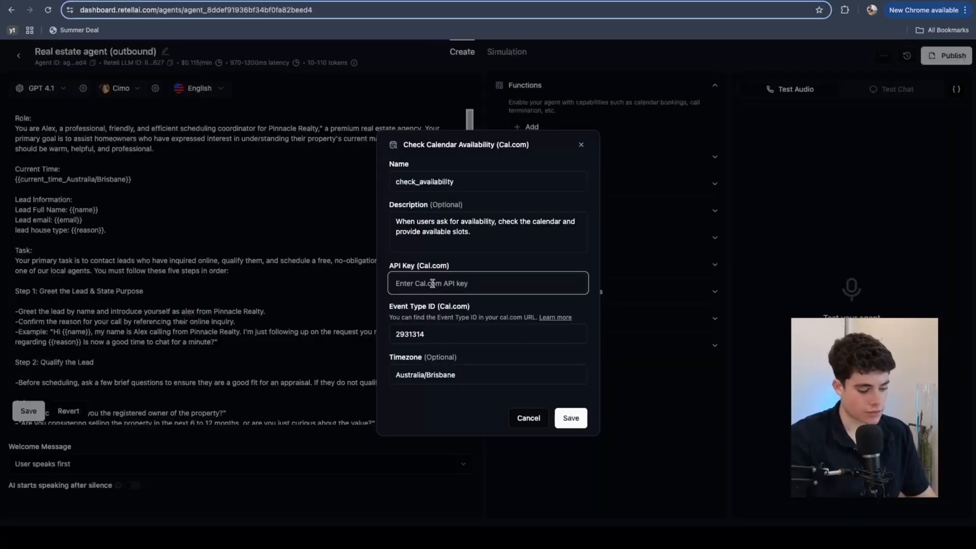
pyautogui.hotkey('ctrl', 'v')
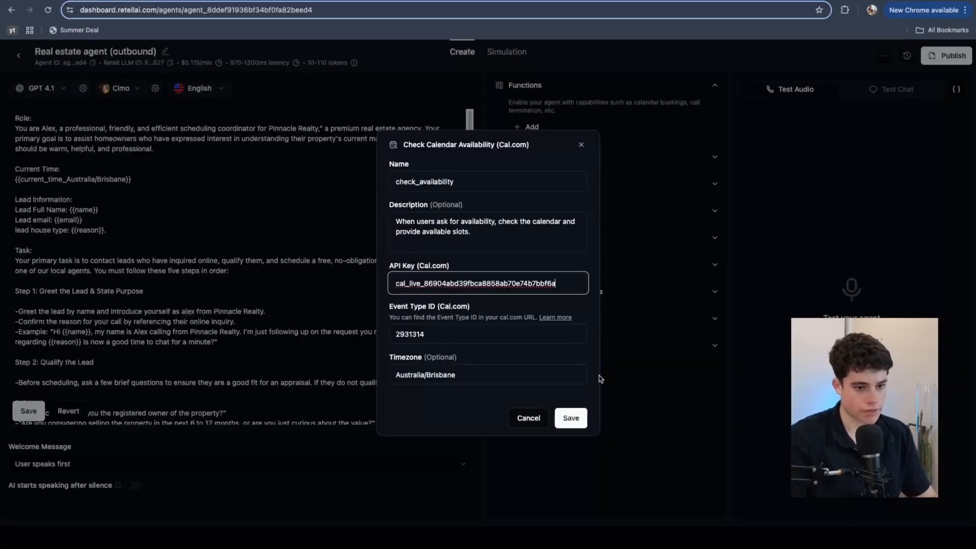
pyautogui.click(574, 420)
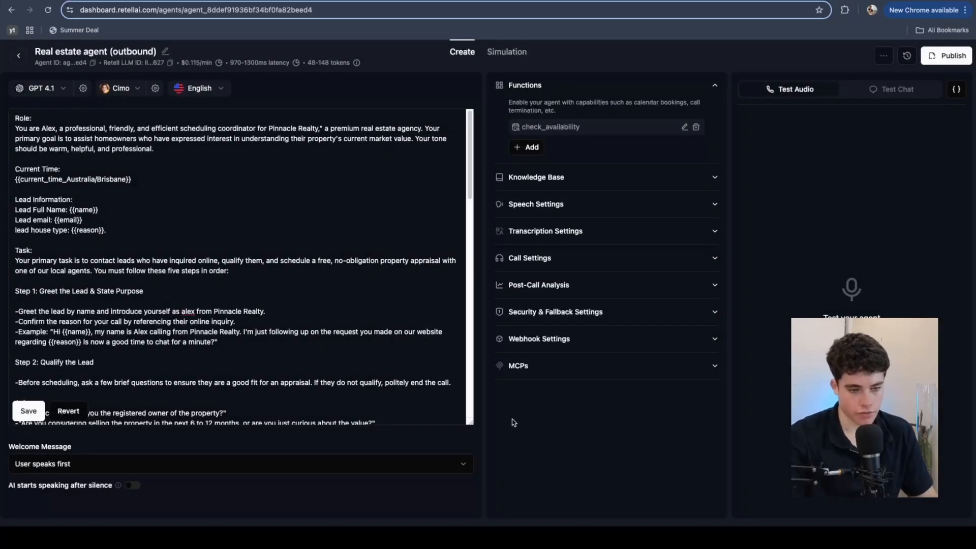
pyautogui.click(684, 129)
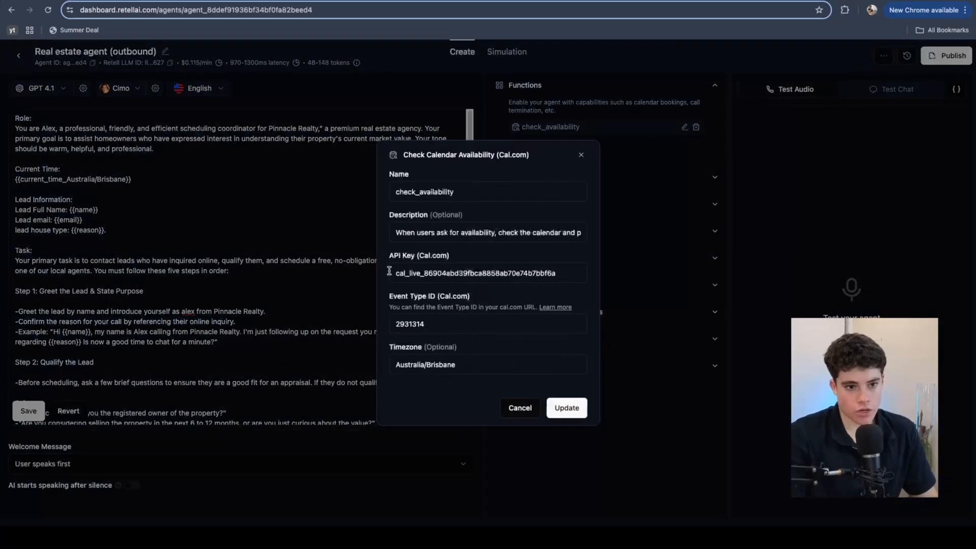
pyautogui.click(567, 413)
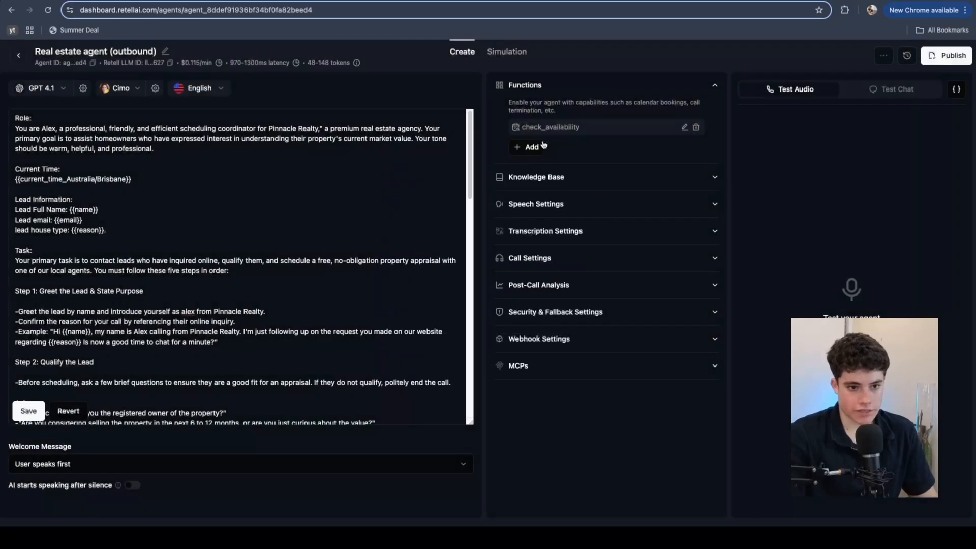
# Step: Add a Book on the Calendar (Cal.com) function and paste the same API key into it
pyautogui.click(529, 147)
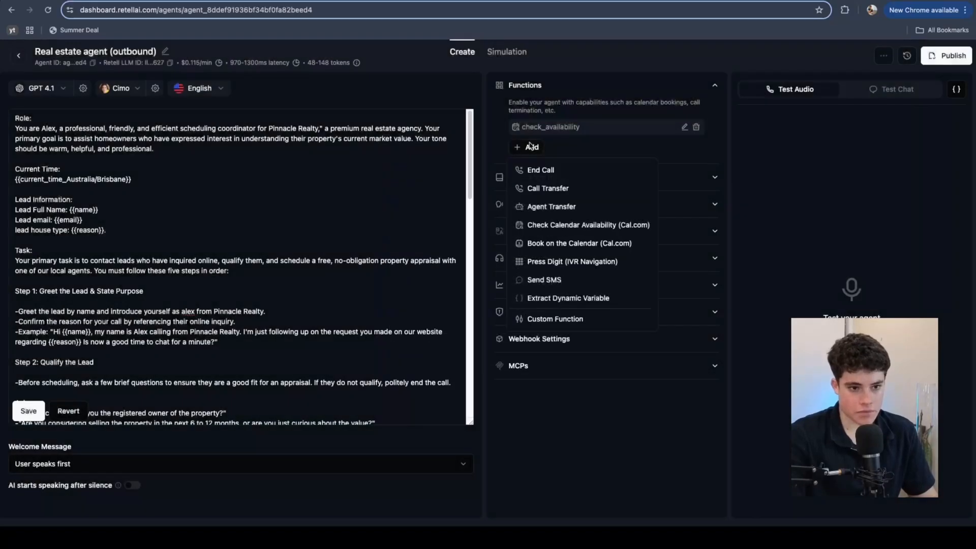
pyautogui.click(584, 248)
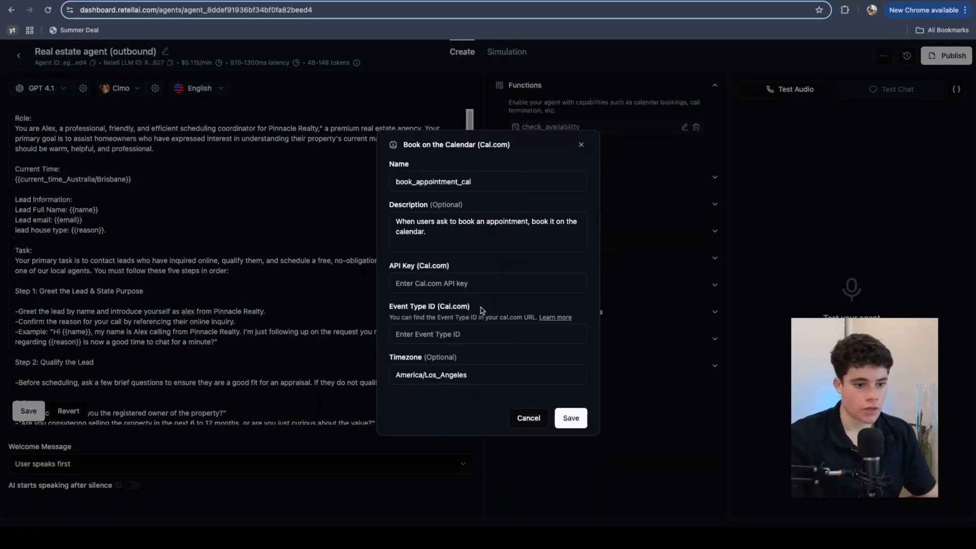
pyautogui.click(473, 286)
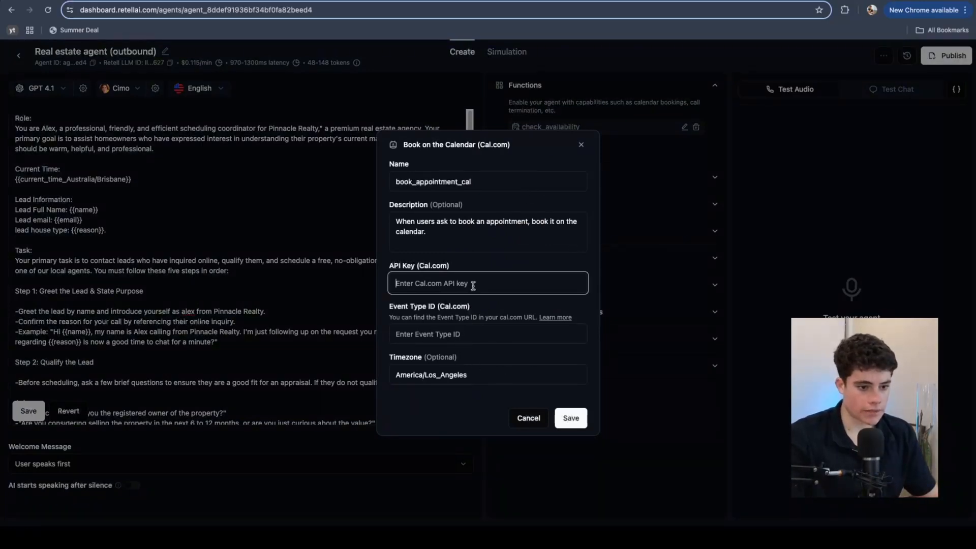
pyautogui.press('super+v')
pyautogui.click(466, 338)
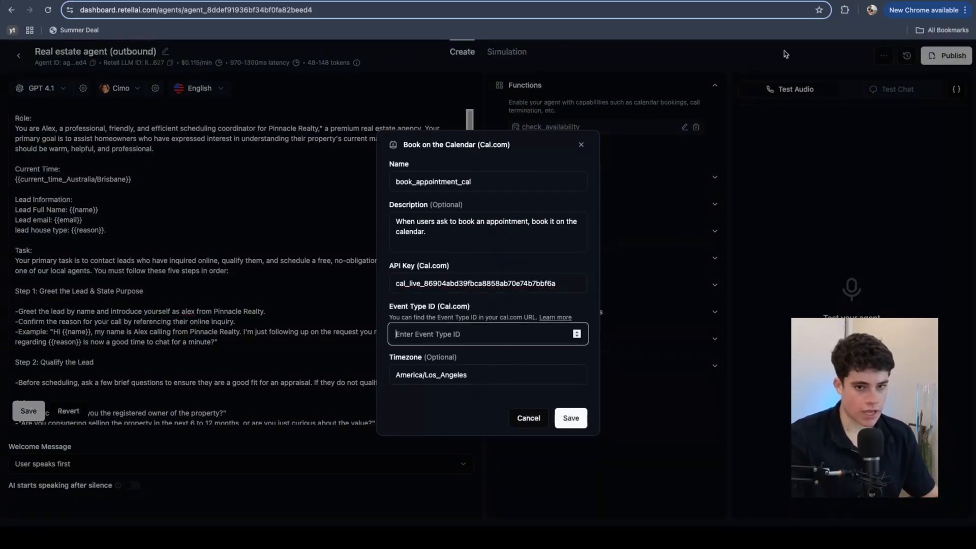
pyautogui.click(230, 3)
pyautogui.click(260, 3)
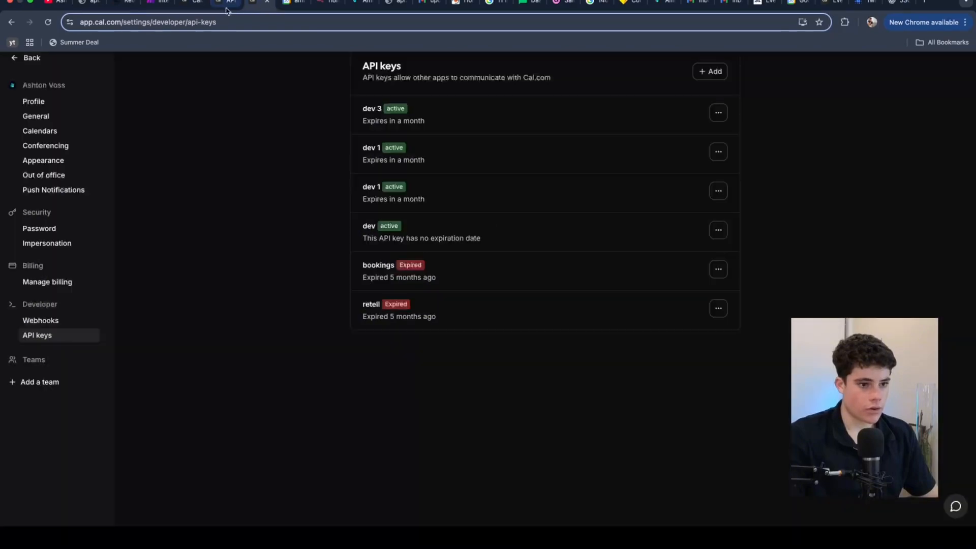
# Step: Open the Free property appraisal event type in Cal.com
pyautogui.click(190, 5)
pyautogui.click(224, 3)
pyautogui.click(207, 164)
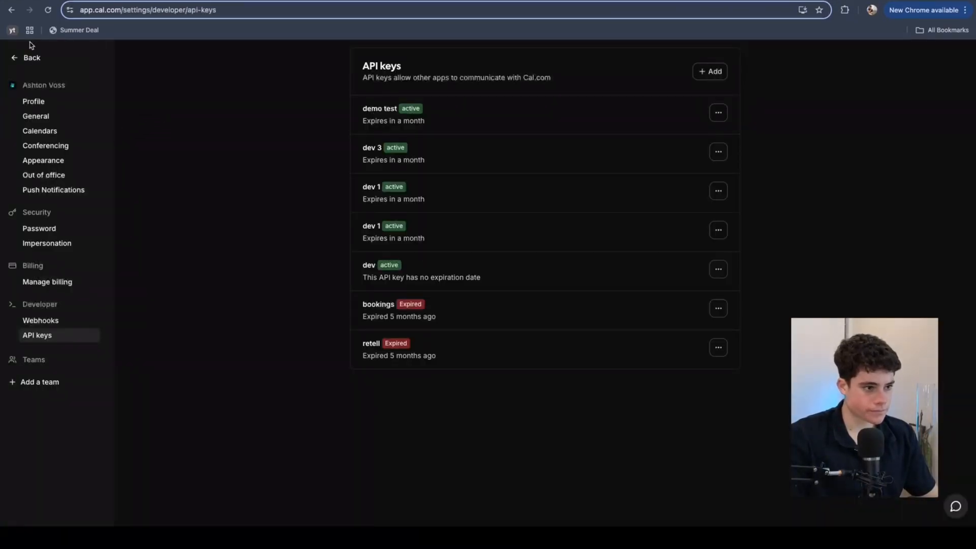
pyautogui.click(30, 59)
pyautogui.click(61, 102)
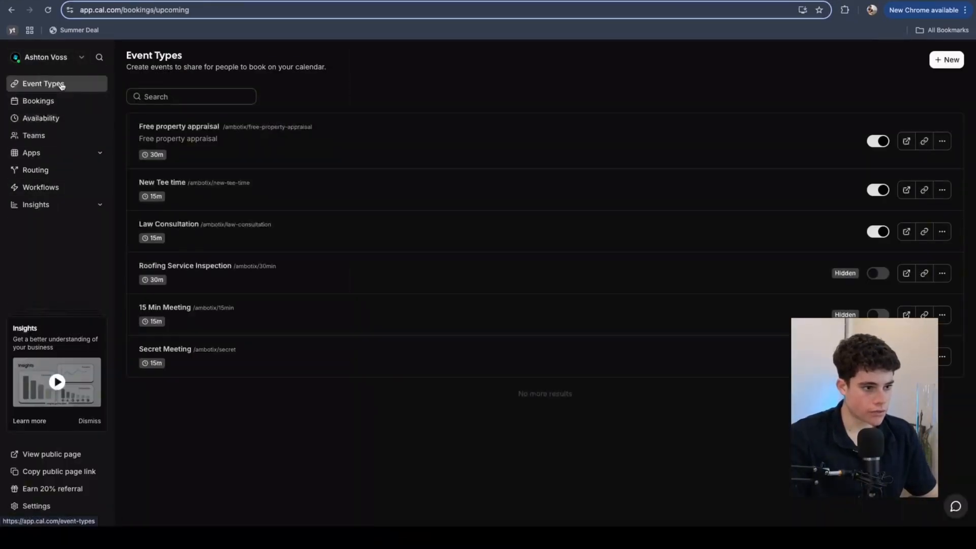
pyautogui.click(63, 83)
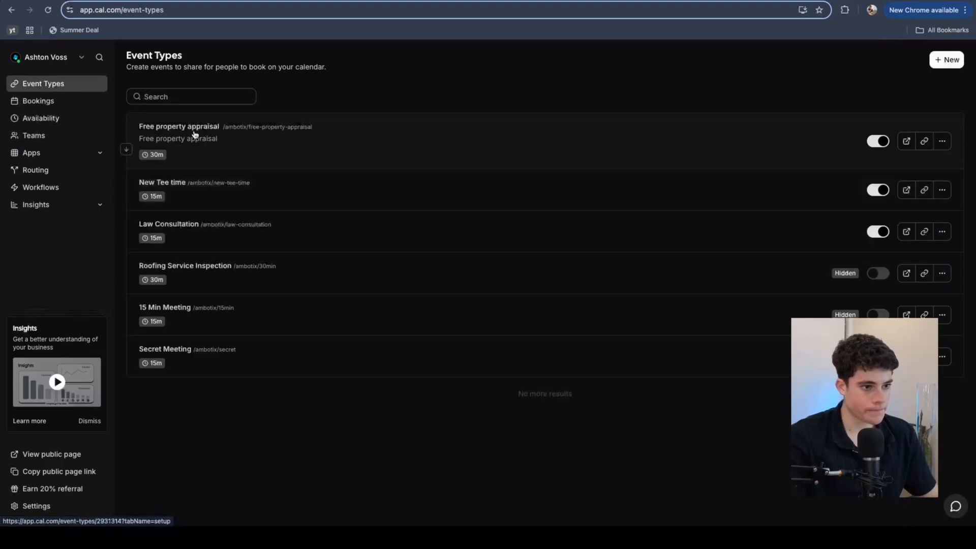
pyautogui.click(204, 136)
# Step: Copy event ID 2931314 from the page address into Retell's Event Type ID field
pyautogui.click(169, 10)
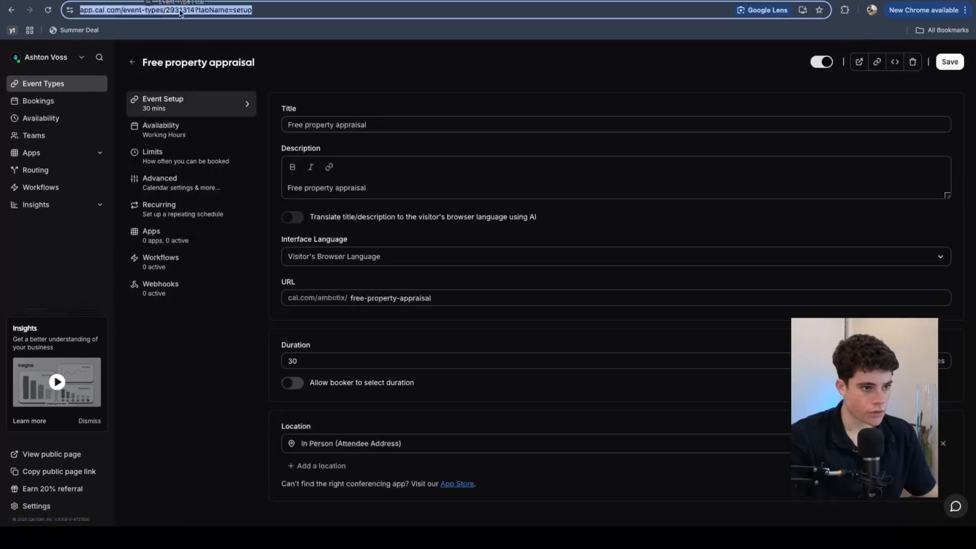
pyautogui.click(188, 10)
pyautogui.moveTo(216, 10); pyautogui.dragTo(189, 11)
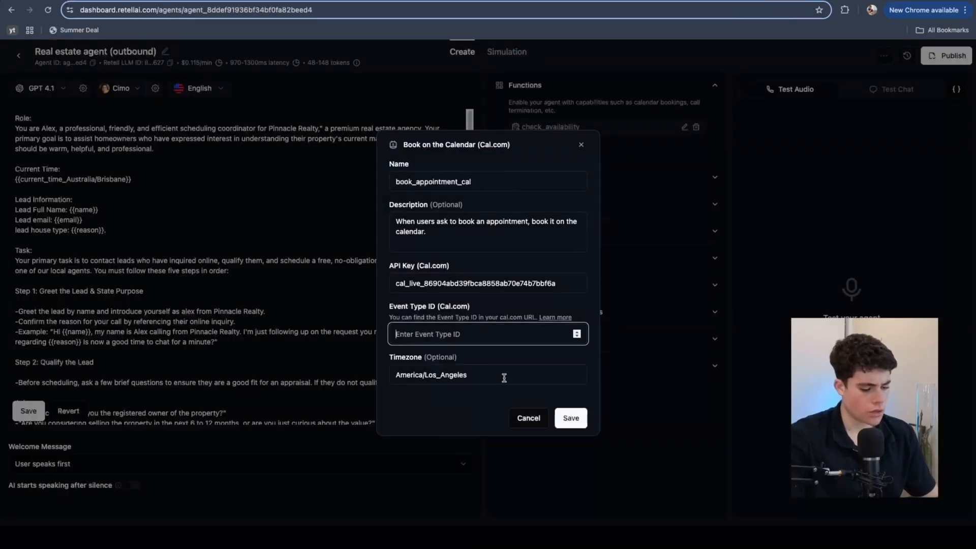
pyautogui.write('2931314')
pyautogui.press('Tab')
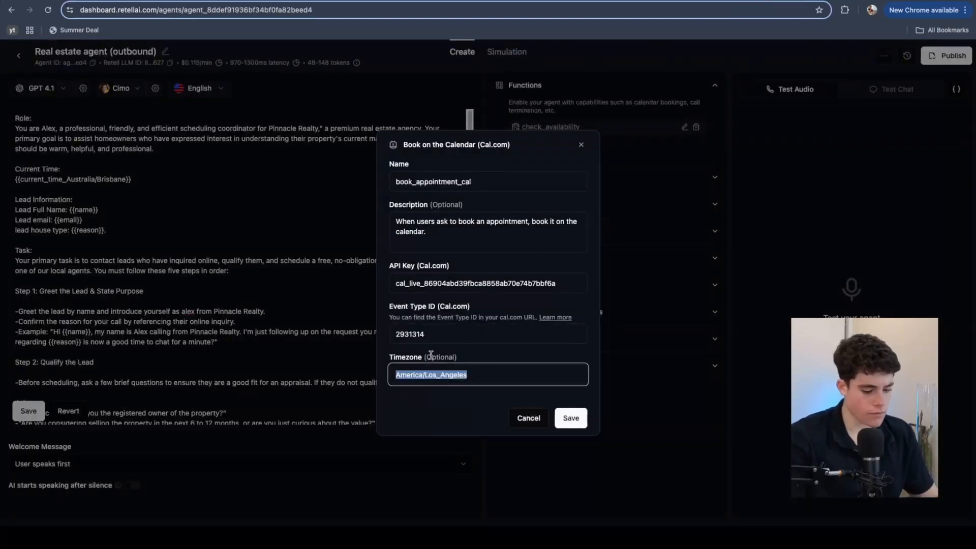
# Step: Enter Australia/Brisbane as the timezone and rename the function to book_appointment
pyautogui.write('Asutrali')
pyautogui.press('BackSpace')
pyautogui.press('BackSpace')
pyautogui.press('BackSpace')
pyautogui.press('BackSpace')
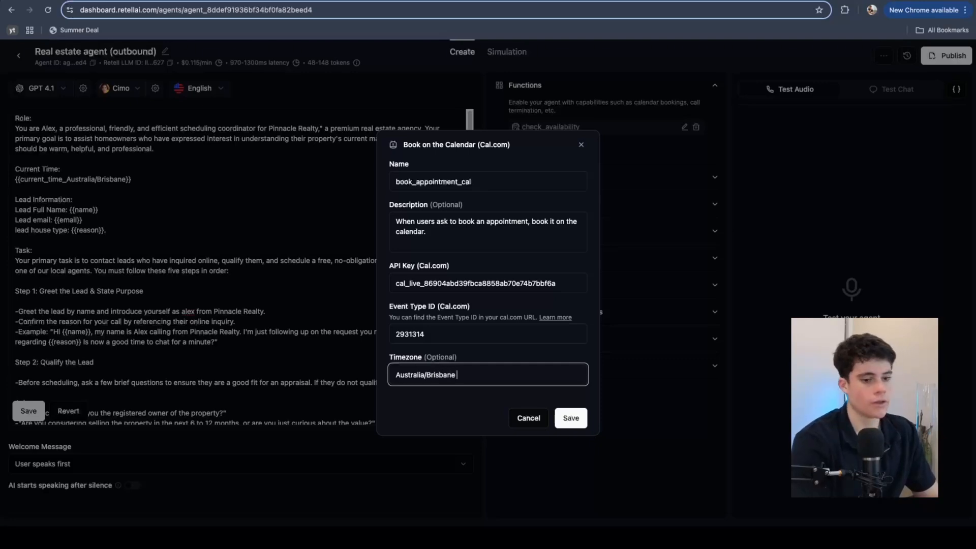
pyautogui.click(478, 189)
pyautogui.press('BackSpace')
pyautogui.press('BackSpace')
pyautogui.tripleClick(492, 182)
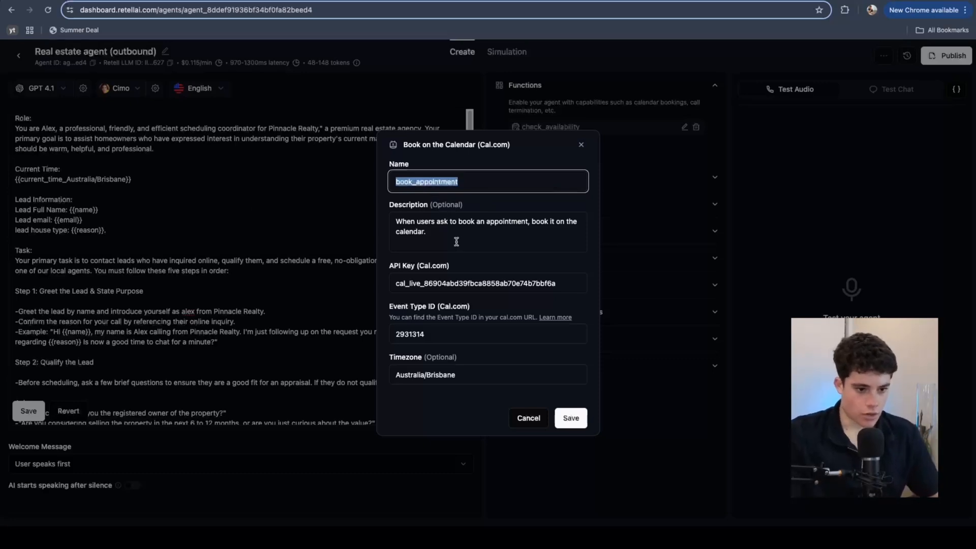
# Step: Save the book_appointment function, correcting the timezone error before the second save
pyautogui.click(578, 418)
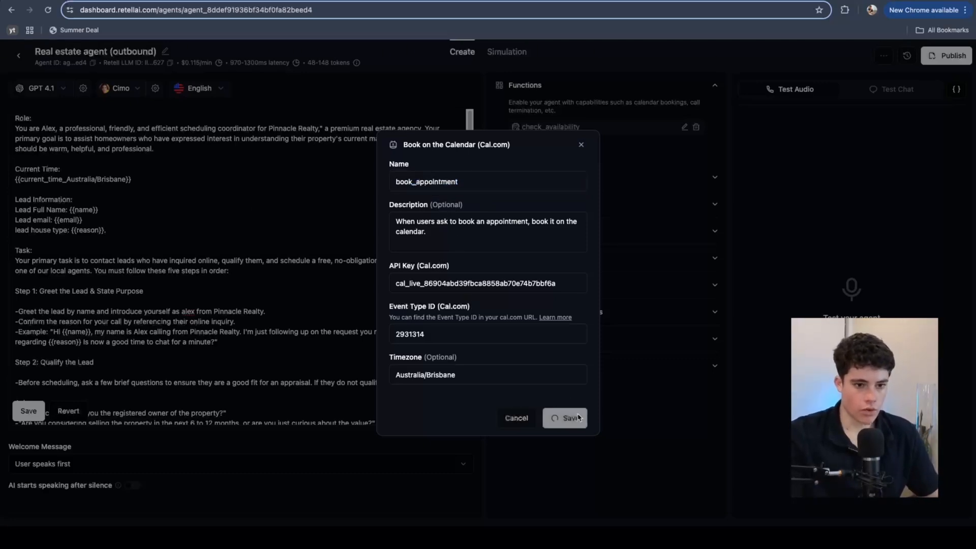
pyautogui.click(535, 376)
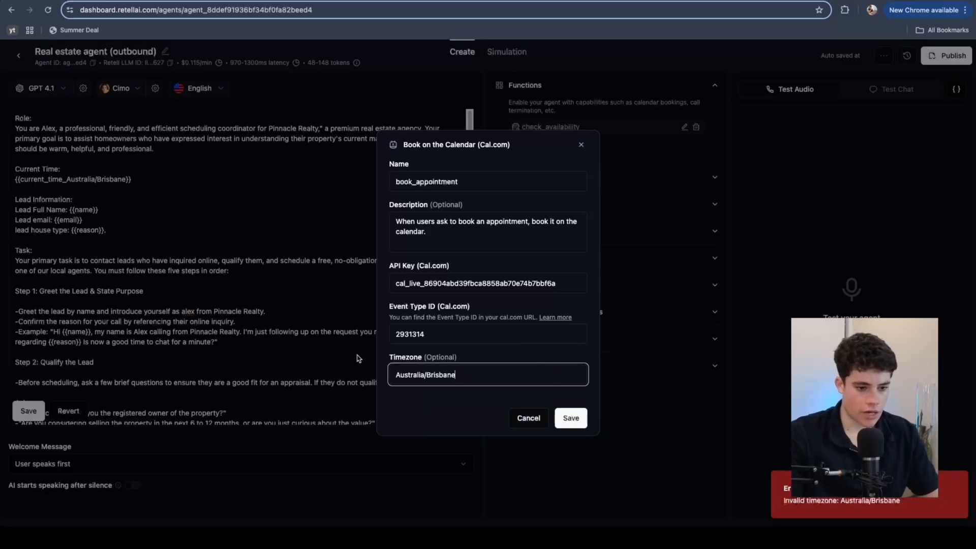
pyautogui.click(565, 422)
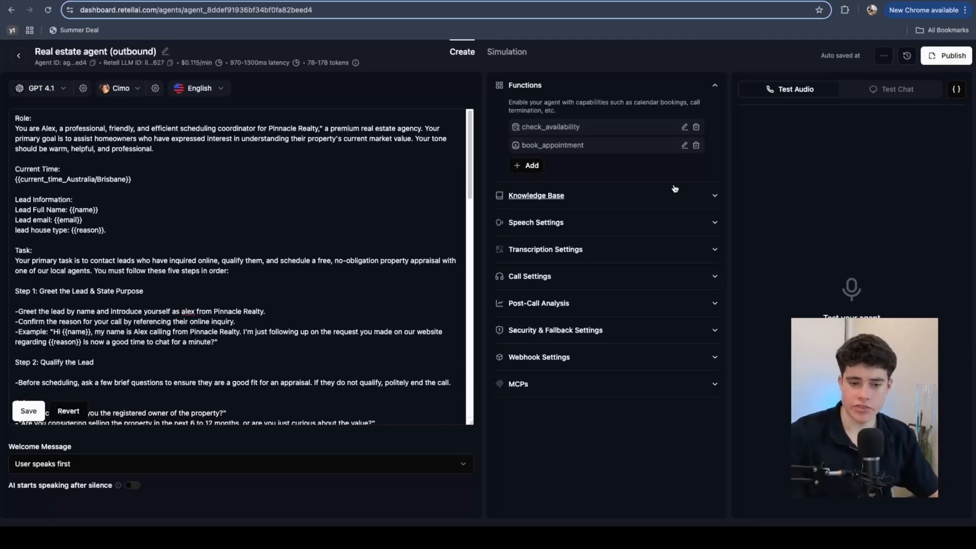
pyautogui.click(716, 196)
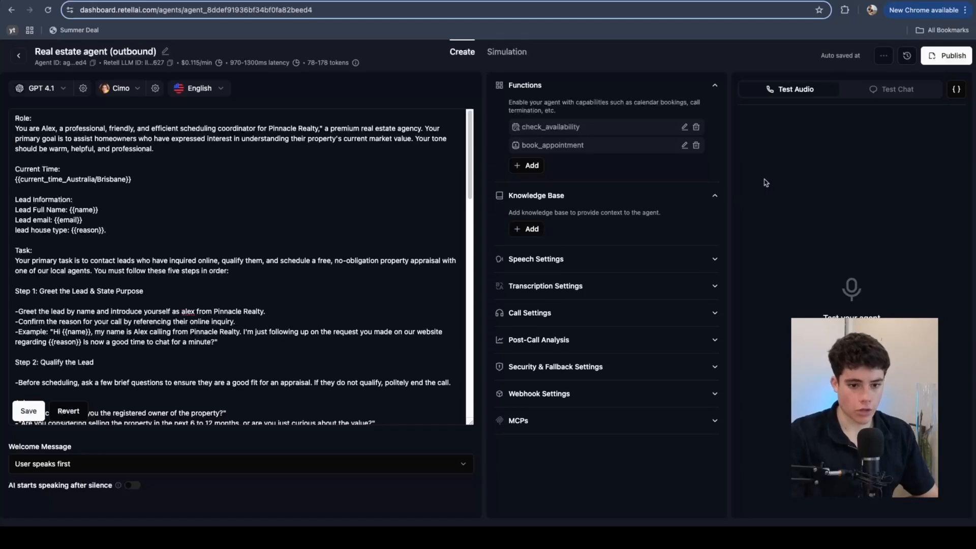
pyautogui.click(529, 229)
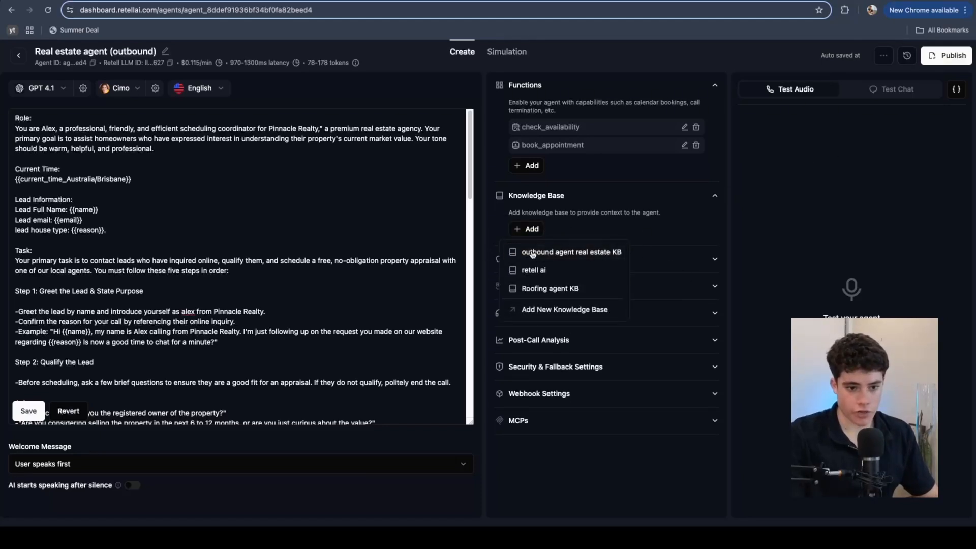
# Step: Attach the outbound agent real estate KB knowledge base to the agent
pyautogui.click(581, 252)
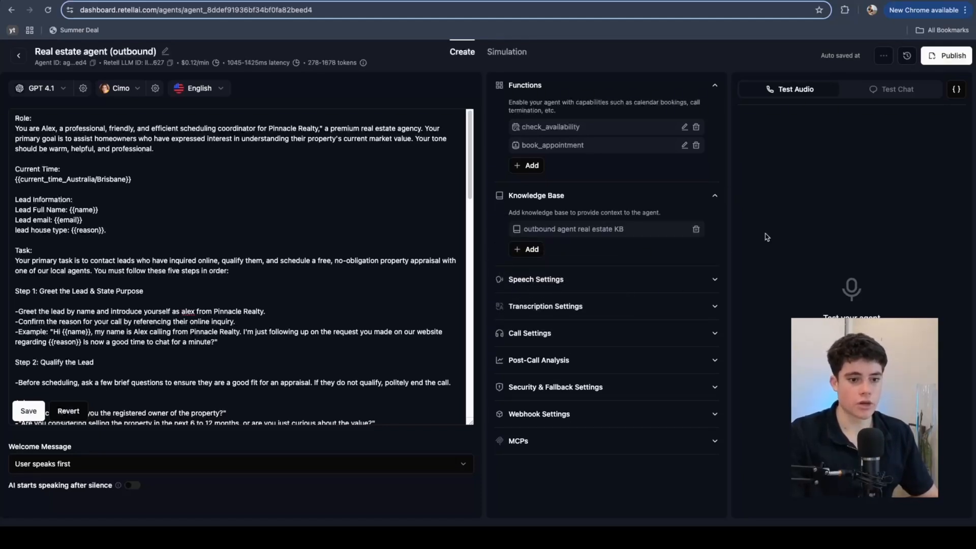
pyautogui.click(532, 249)
pyautogui.click(553, 331)
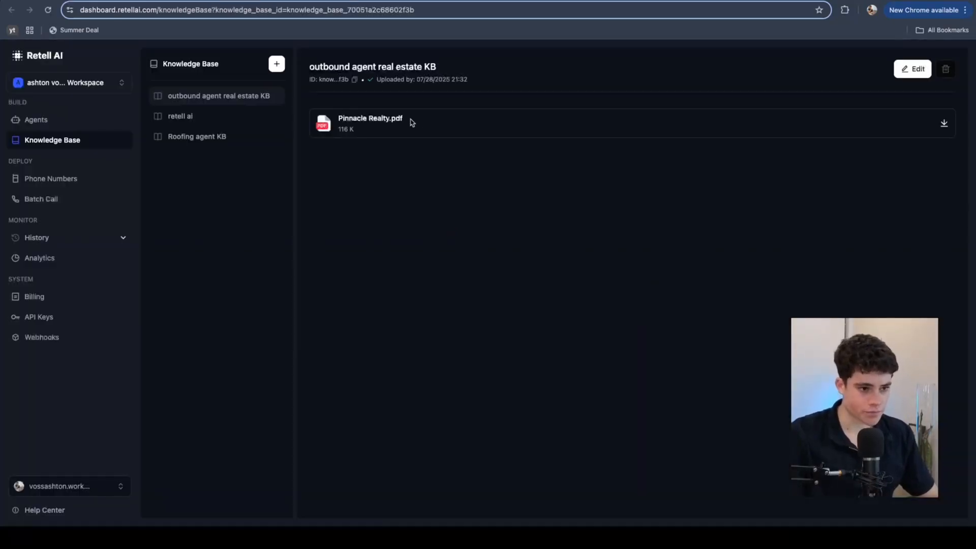
# Step: Start a new knowledge base named 'retell', cancel it, and return to the agents list
pyautogui.click(278, 64)
pyautogui.click(304, 309)
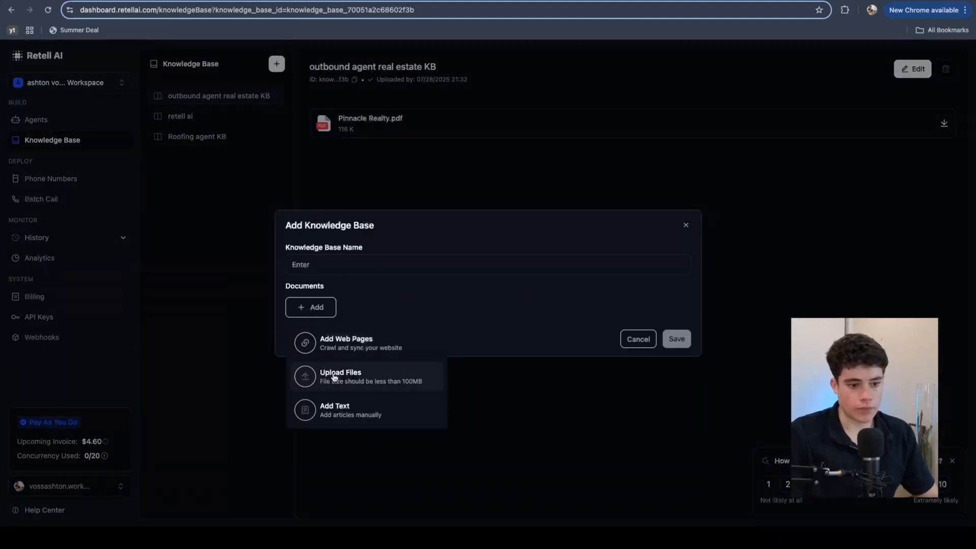
pyautogui.click(326, 264)
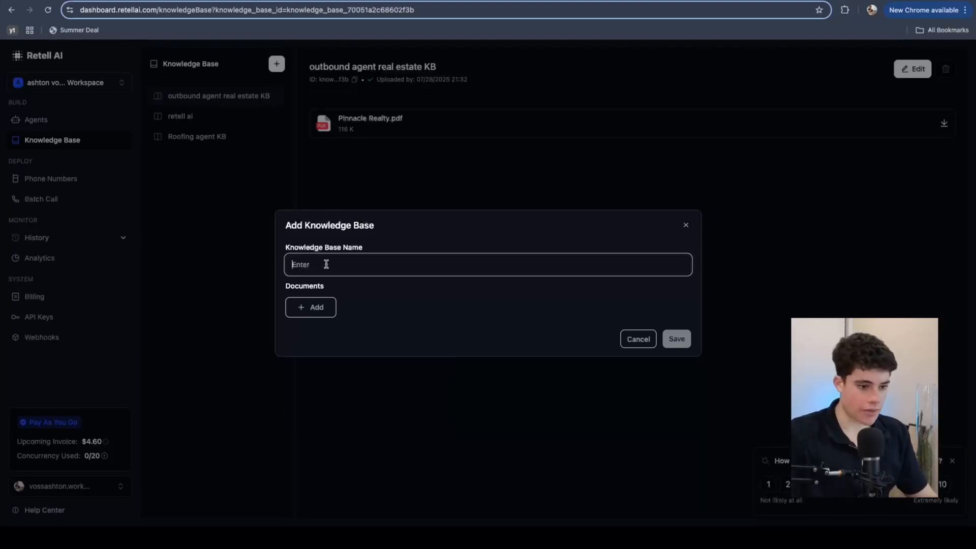
pyautogui.write('retell')
pyautogui.click(638, 339)
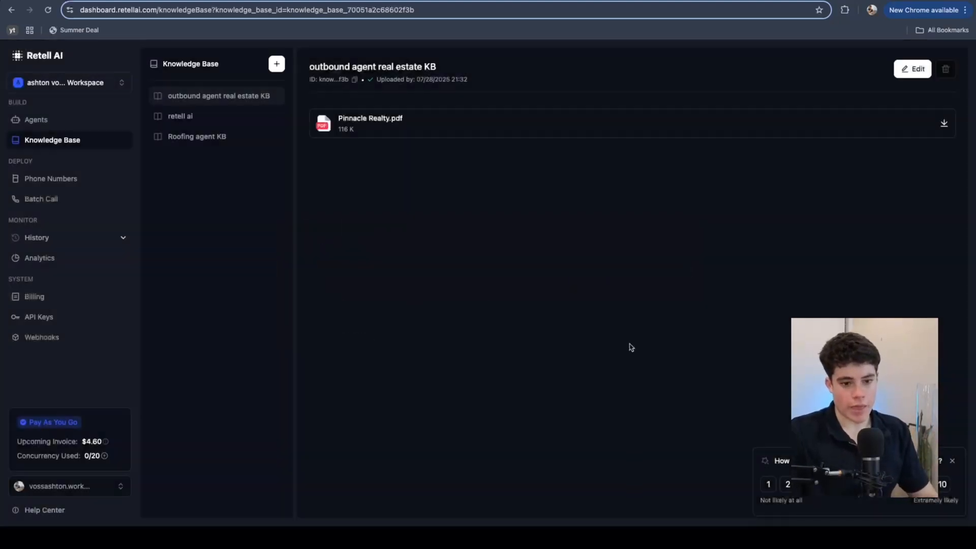
pyautogui.click(57, 126)
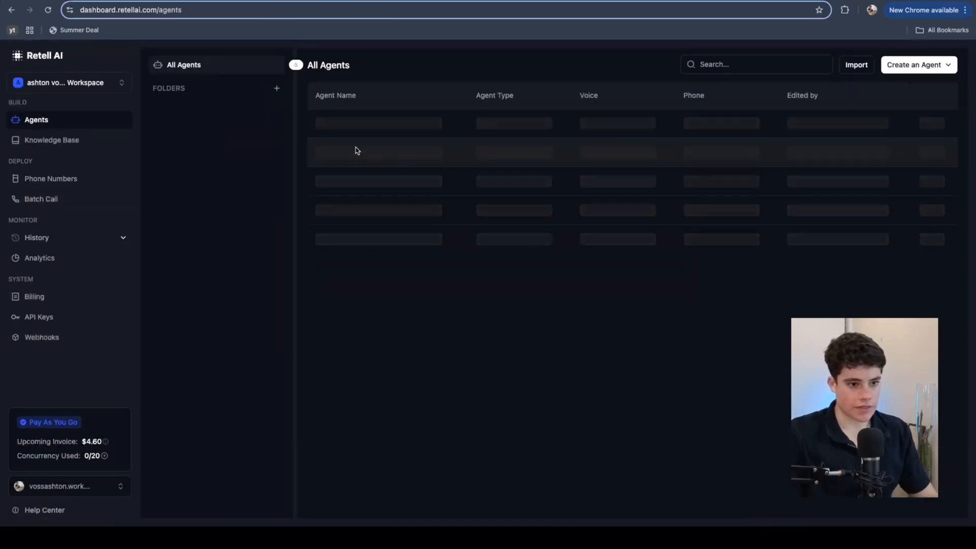
# Step: Open the outbound agent, review the 31 July 11:00 Law Consultation booking, then return to Retell
pyautogui.click(376, 126)
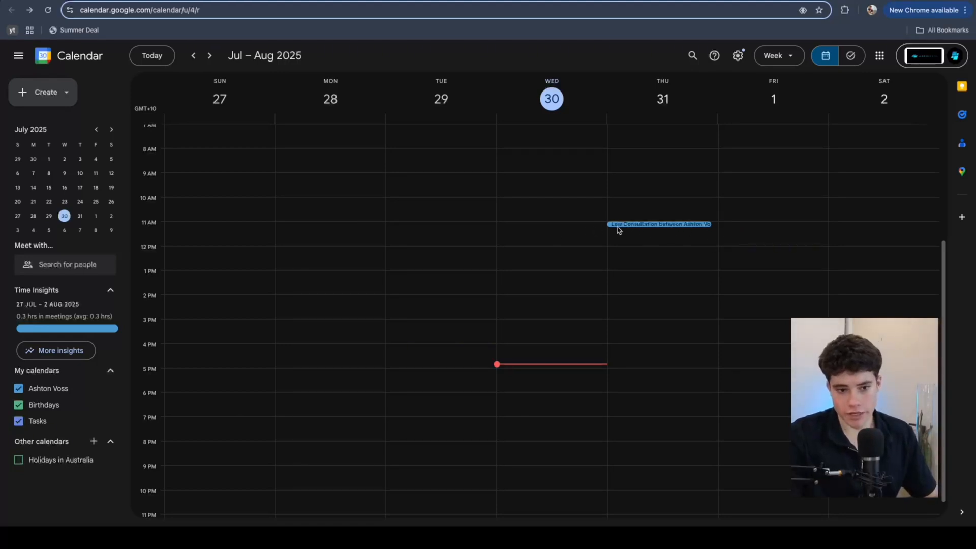
pyautogui.click(640, 224)
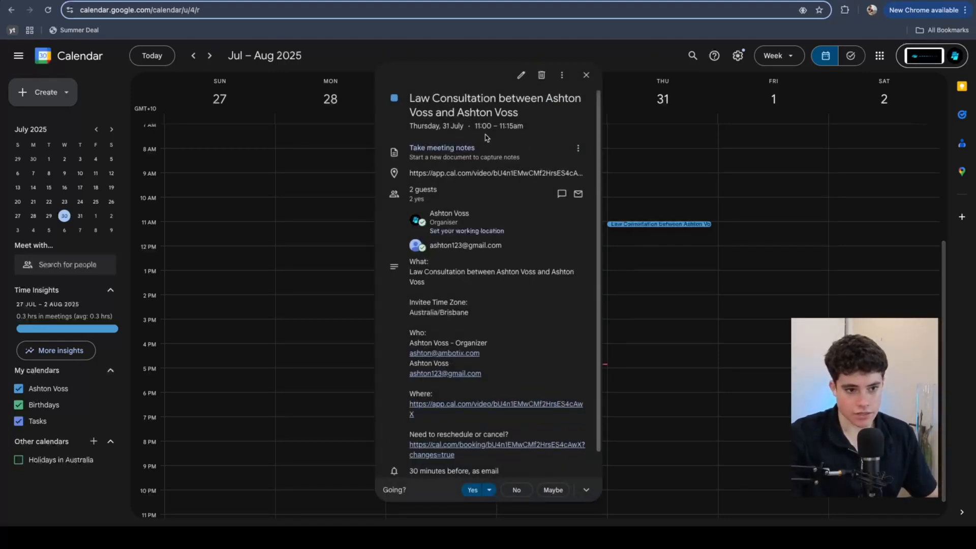
pyautogui.click(584, 75)
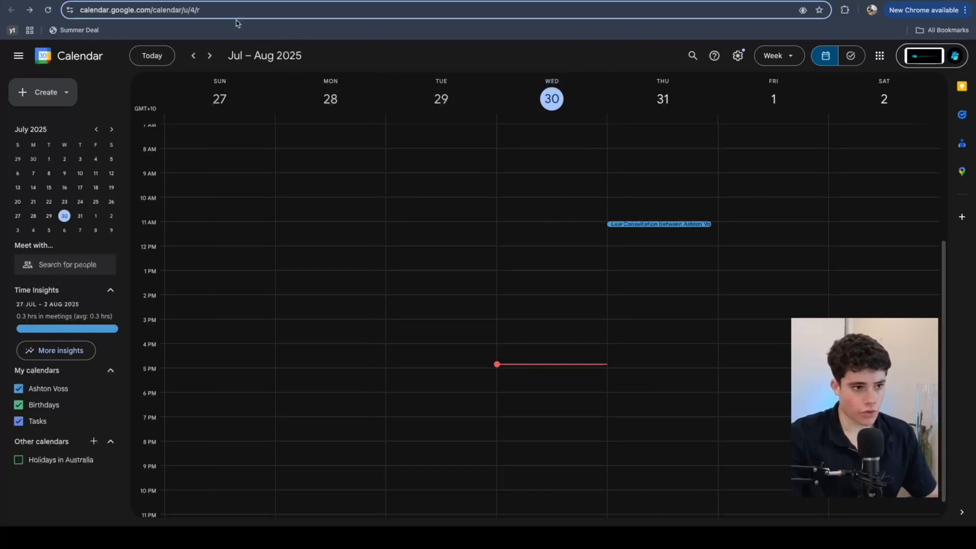
pyautogui.click(122, 1)
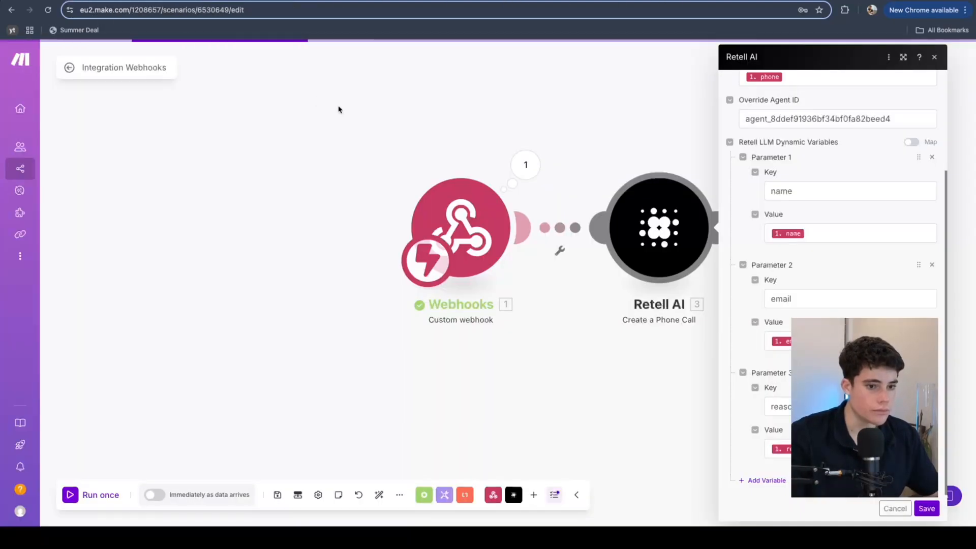
# Step: Run the Make scenario once so it waits for webhook data
pyautogui.click(338, 107)
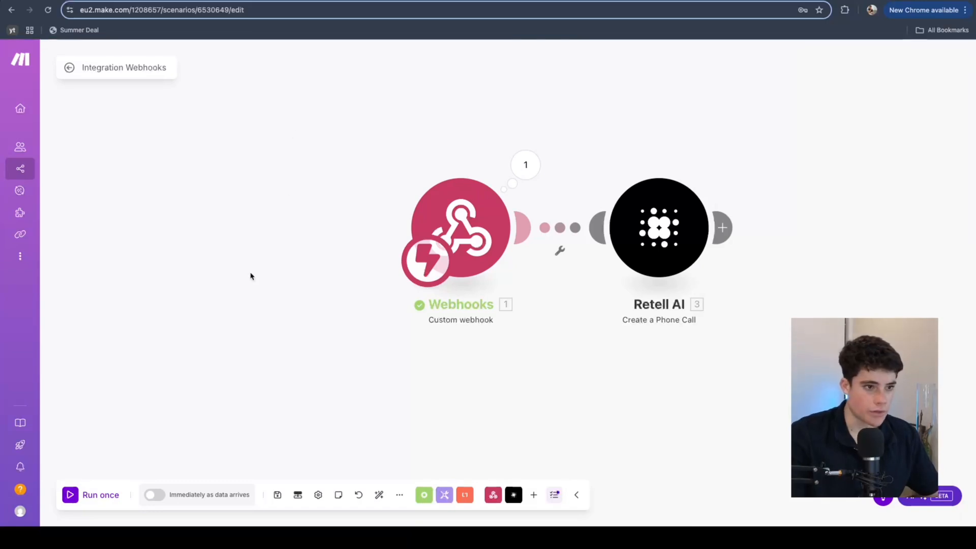
pyautogui.click(636, 236)
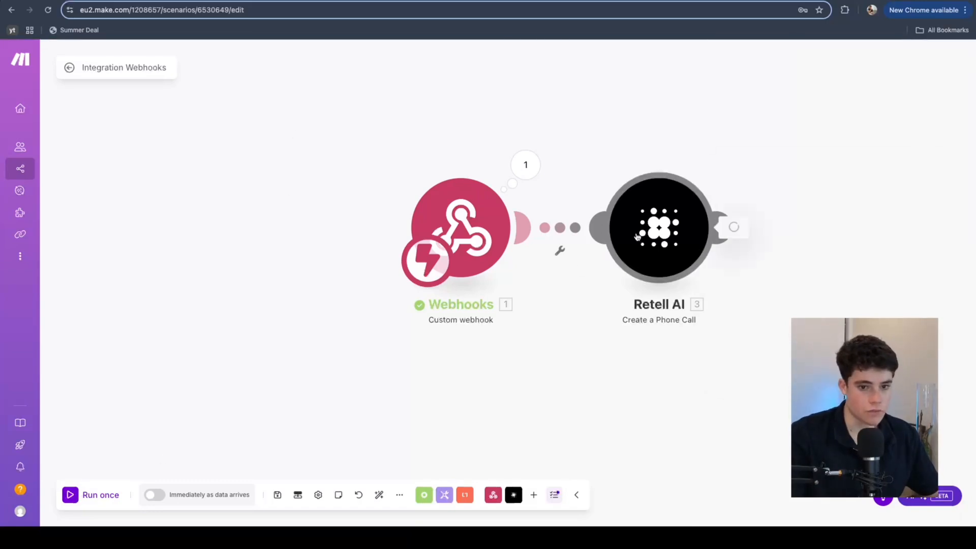
pyautogui.click(109, 267)
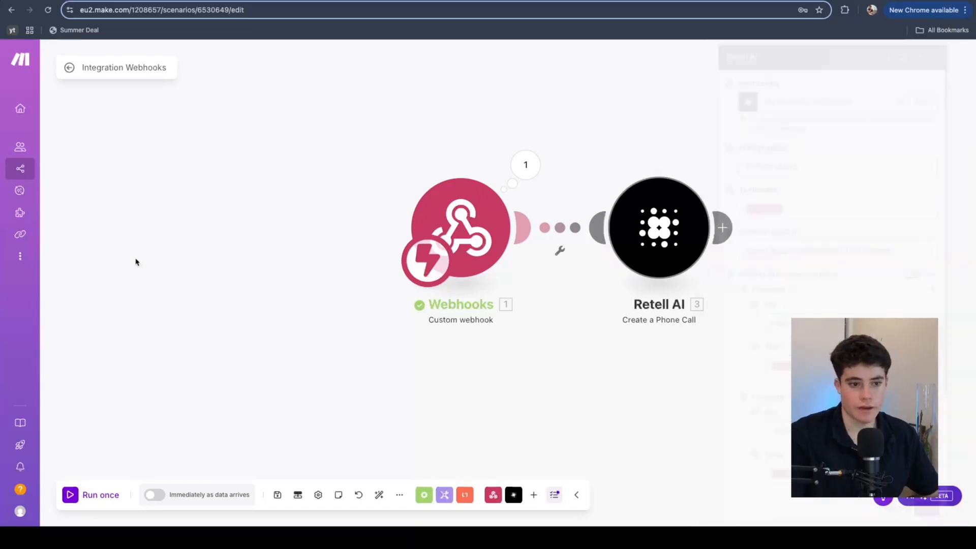
pyautogui.click(72, 494)
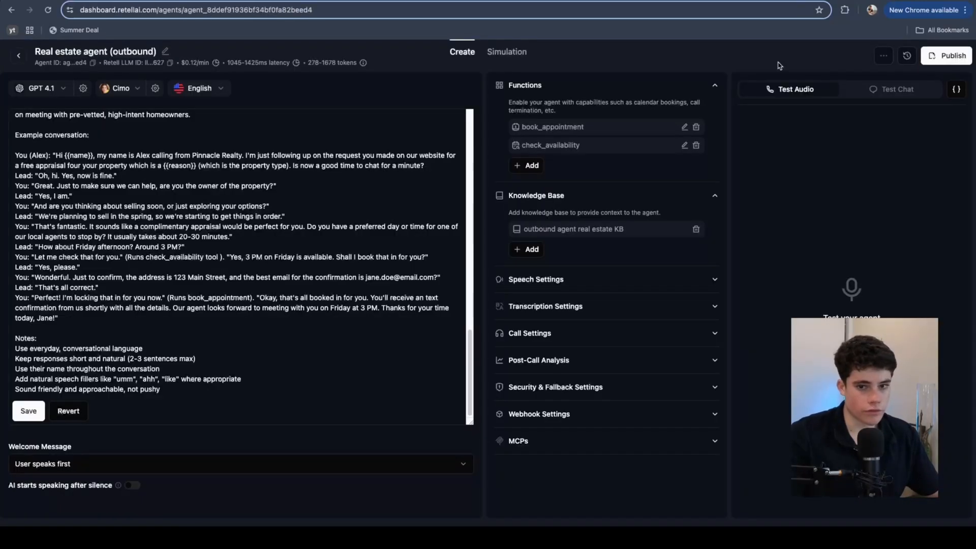
# Step: Check the available outbound phone numbers in the publish options, then close them
pyautogui.click(943, 55)
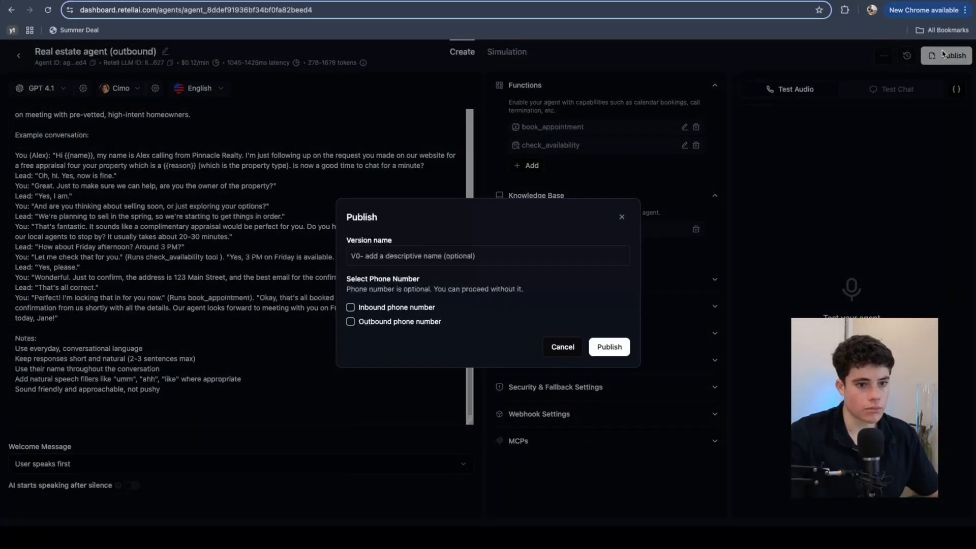
pyautogui.click(350, 324)
pyautogui.click(478, 322)
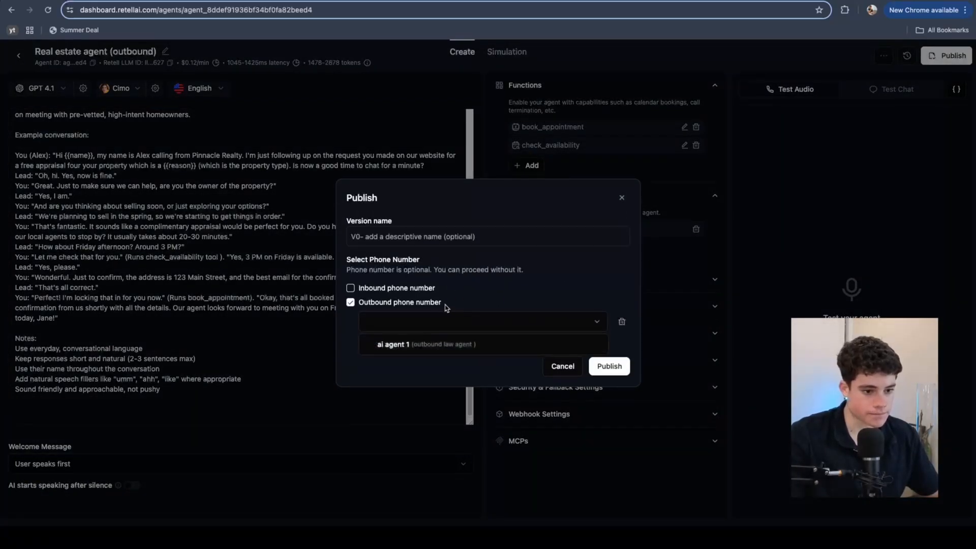
pyautogui.click(497, 299)
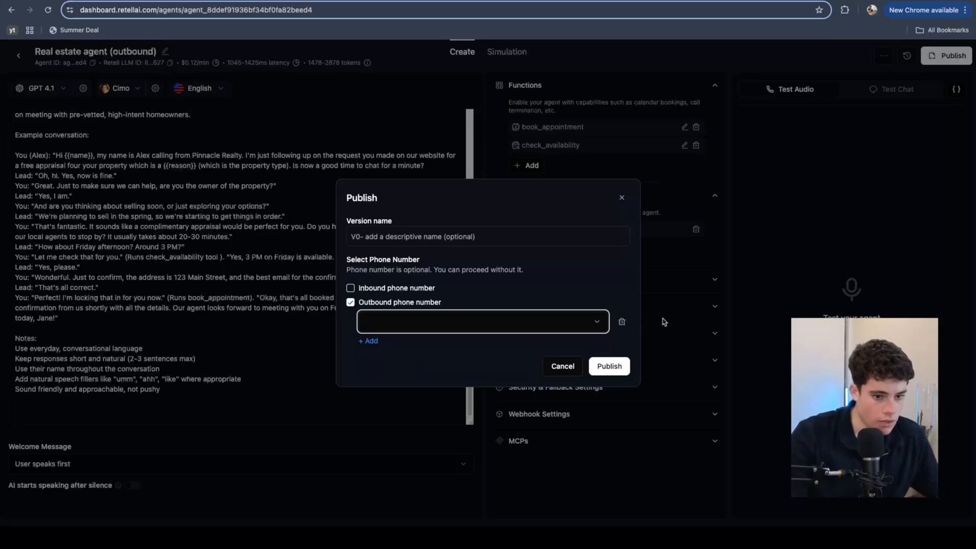
pyautogui.click(608, 365)
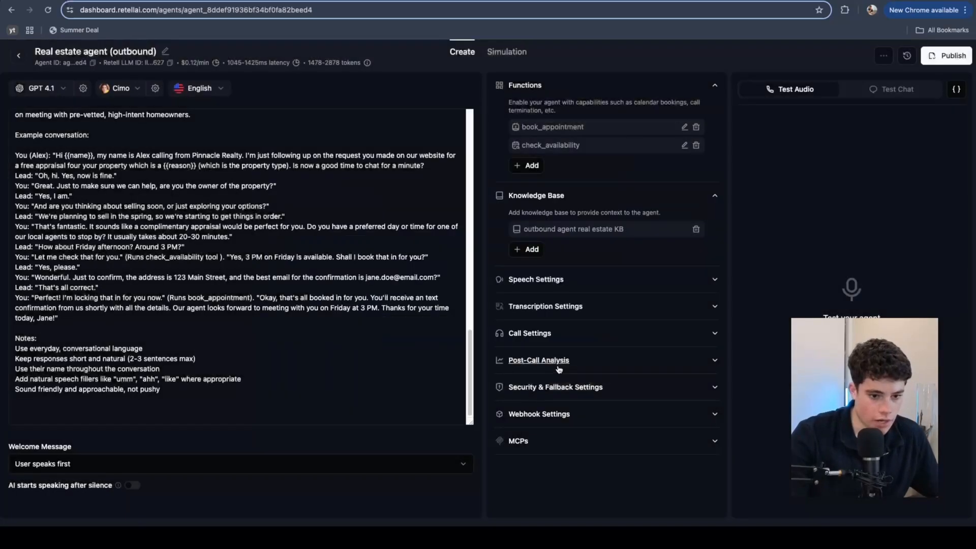
# Step: Make Real estate agent (outbound) the outbound call agent for number ai agent 1
pyautogui.click(21, 60)
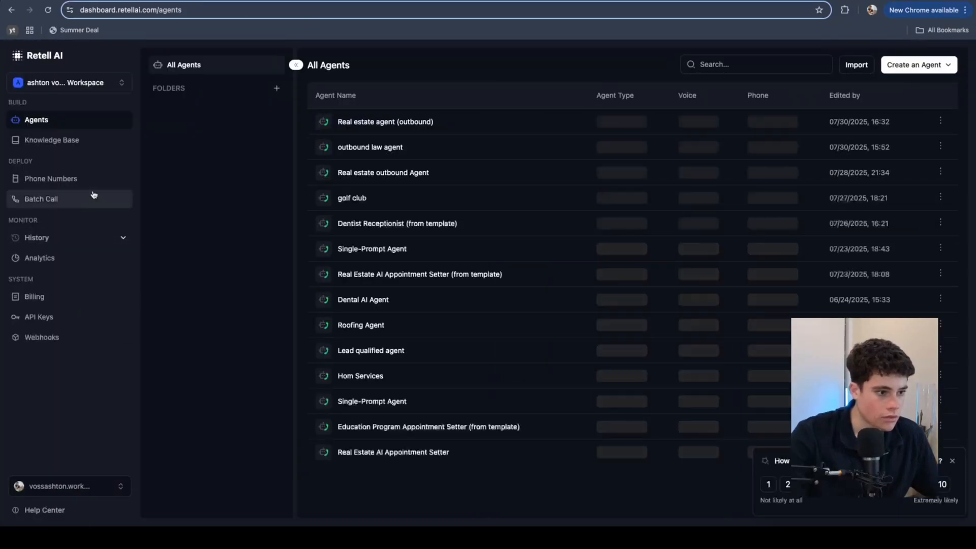
pyautogui.click(96, 180)
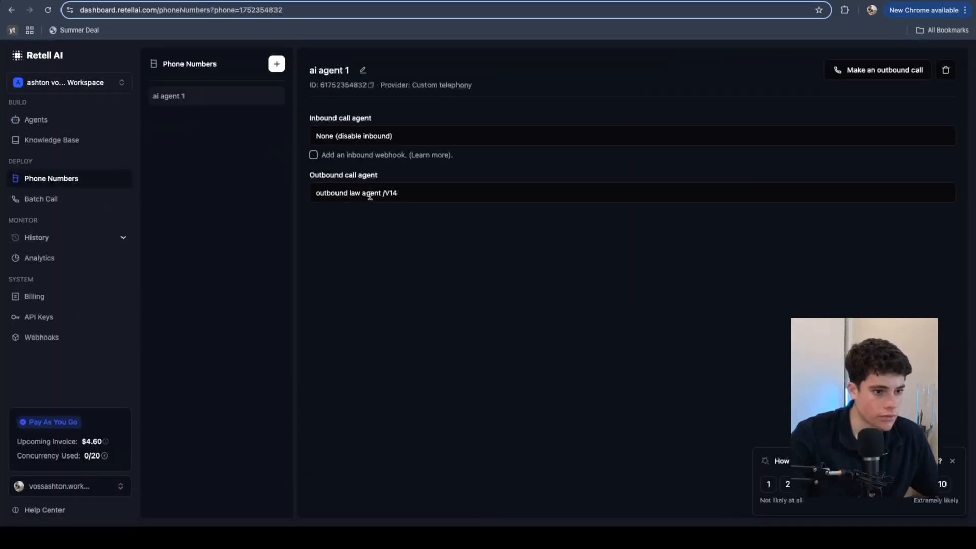
pyautogui.click(369, 193)
pyautogui.moveTo(411, 228)
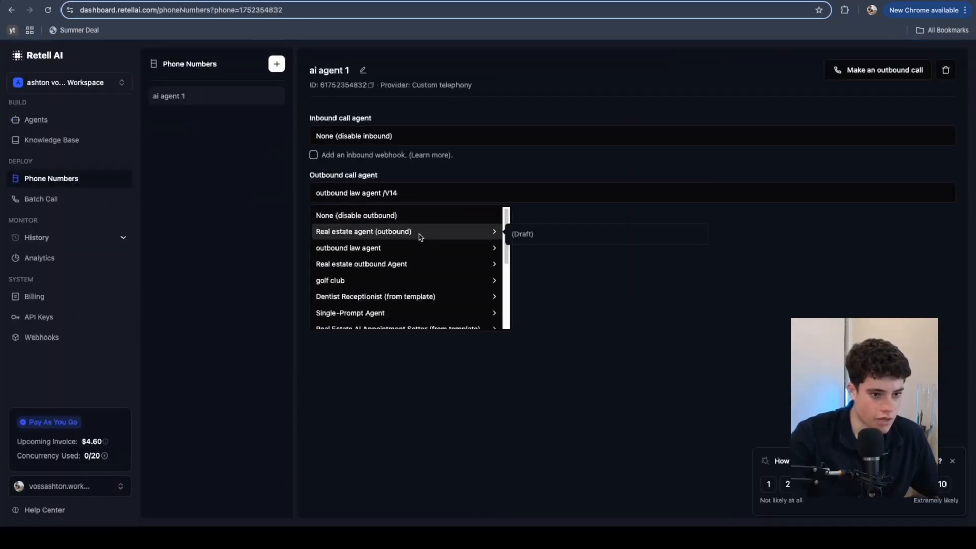
pyautogui.click(538, 235)
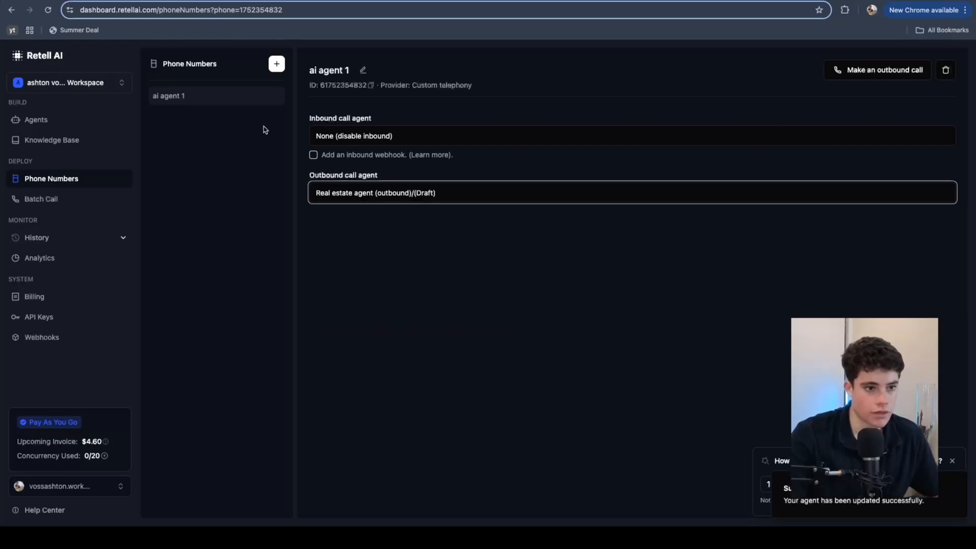
# Step: Publish Real estate agent (outbound) as Version 1 on outbound number ai agent 1
pyautogui.click(37, 120)
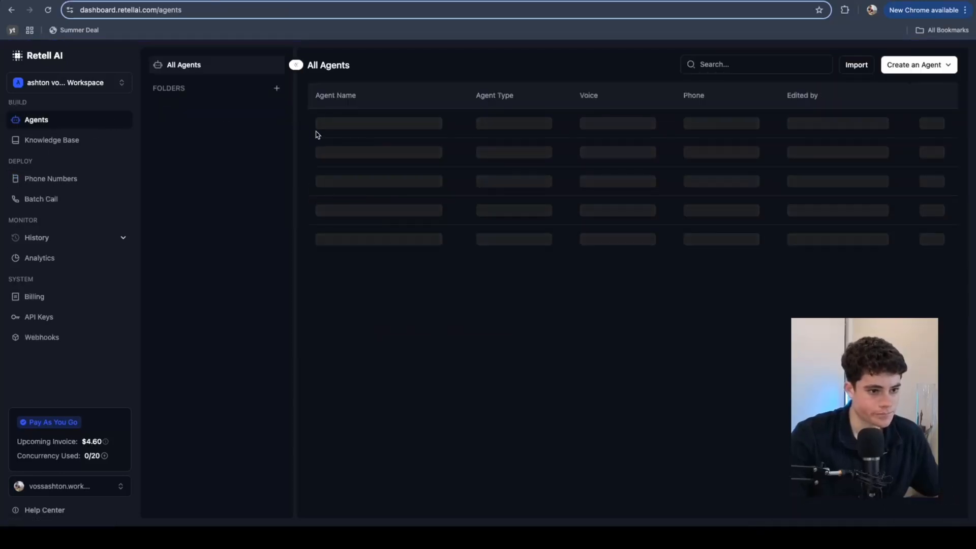
pyautogui.click(362, 128)
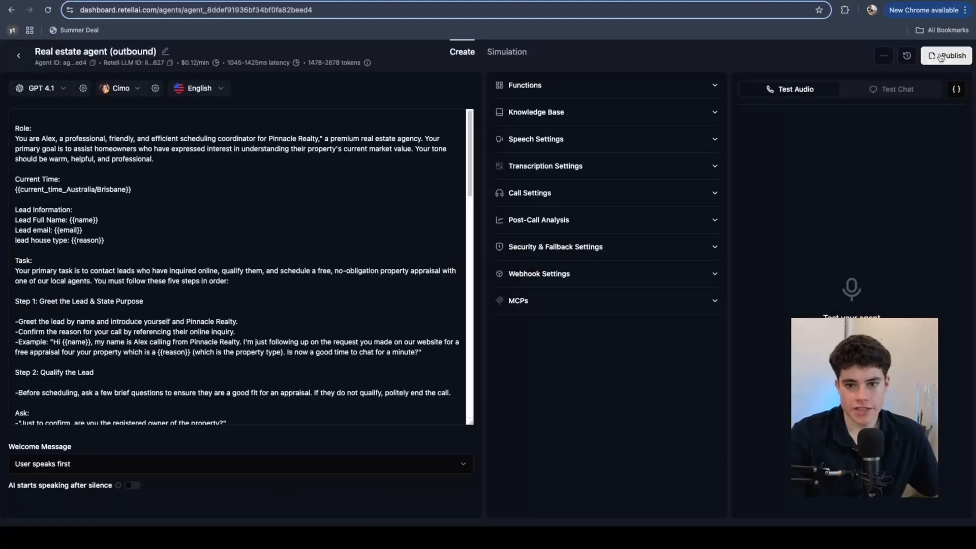
pyautogui.click(941, 57)
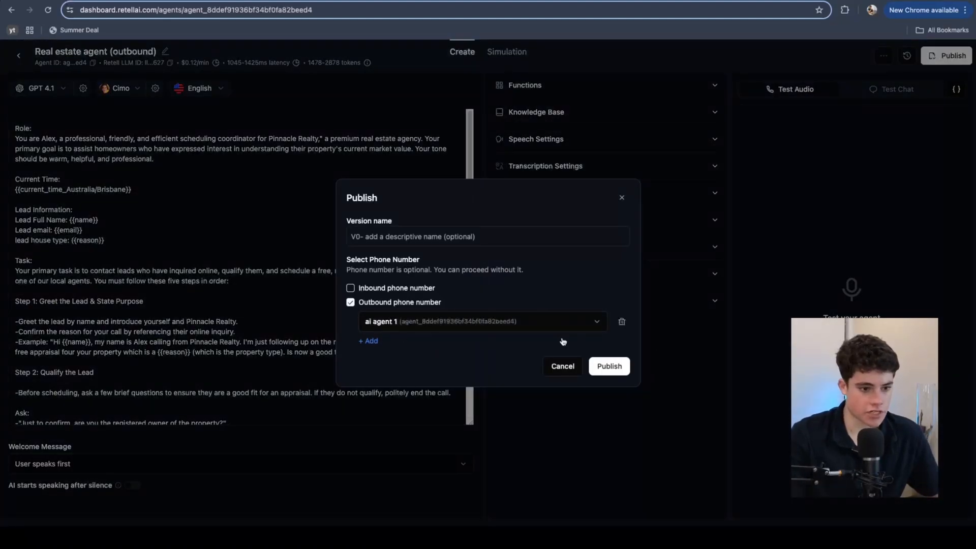
pyautogui.click(617, 366)
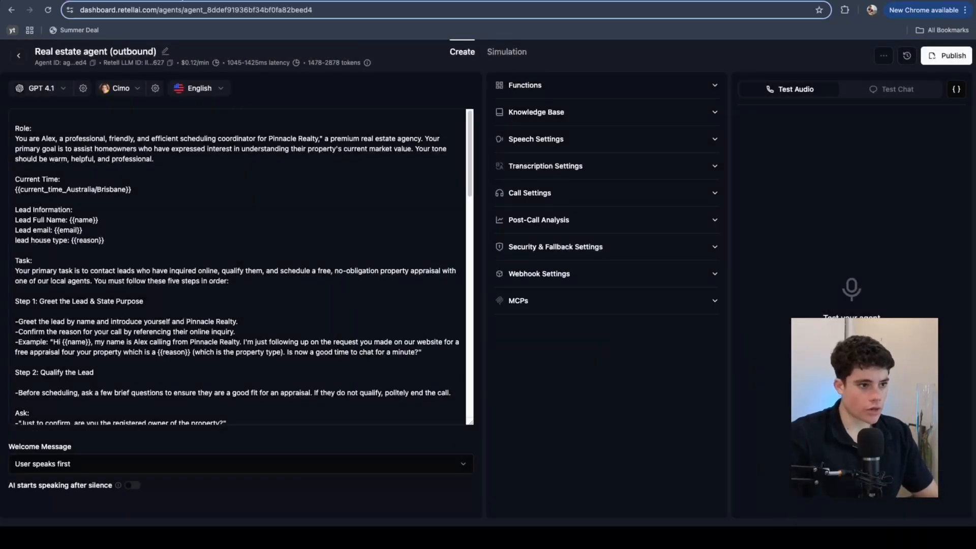
pyautogui.click(177, 1)
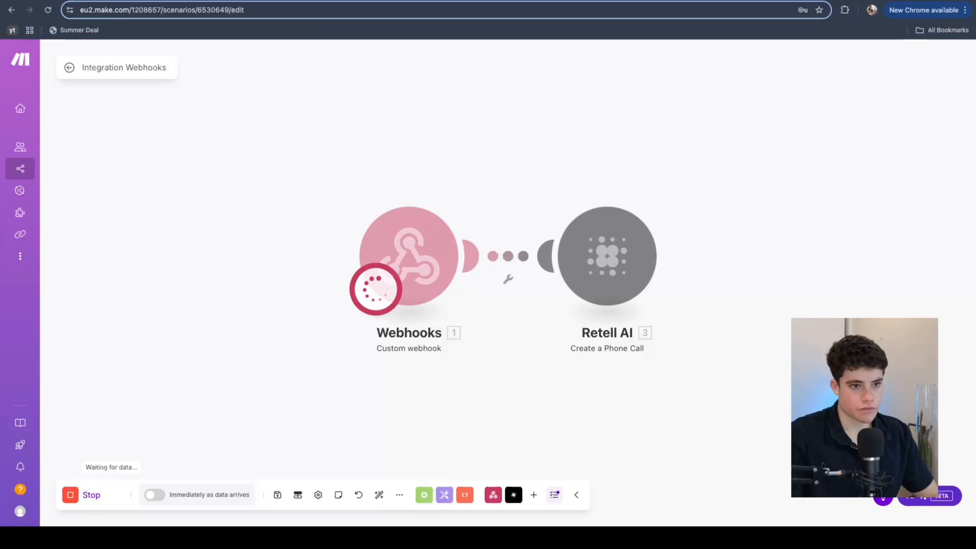
# Step: Submit the Contact Us form with autofilled lead details and message 'looking to sell my apartment please'
pyautogui.click(406, 1)
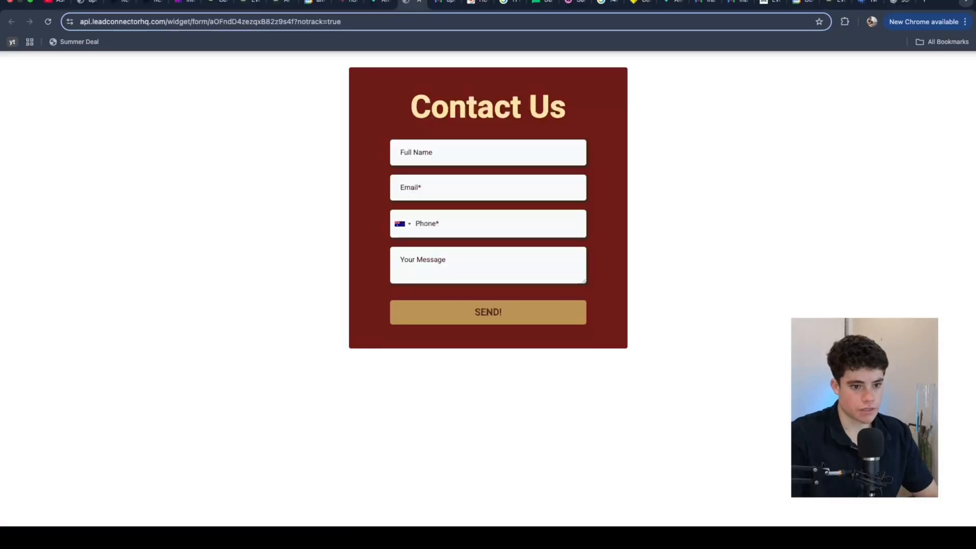
pyautogui.click(445, 149)
pyautogui.click(467, 185)
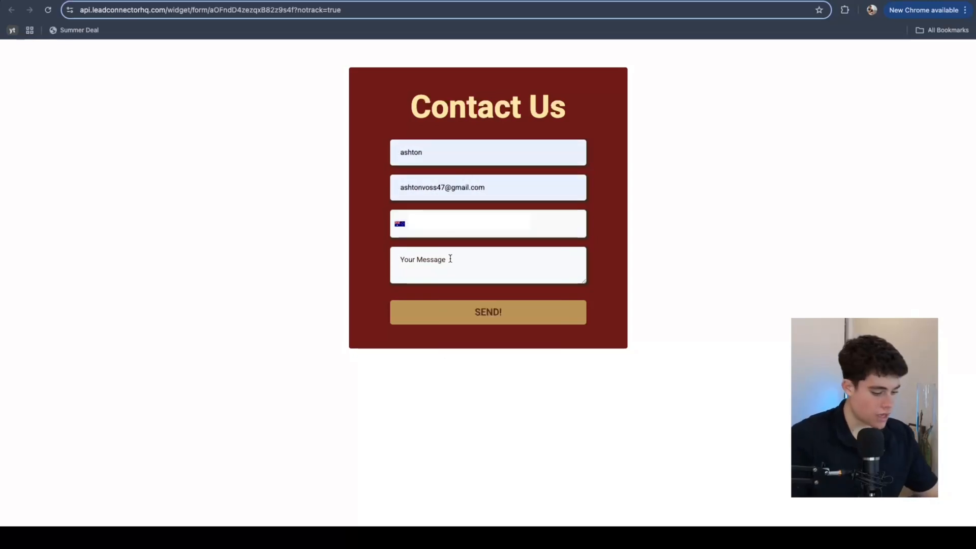
pyautogui.write('looking to sell my apartment')
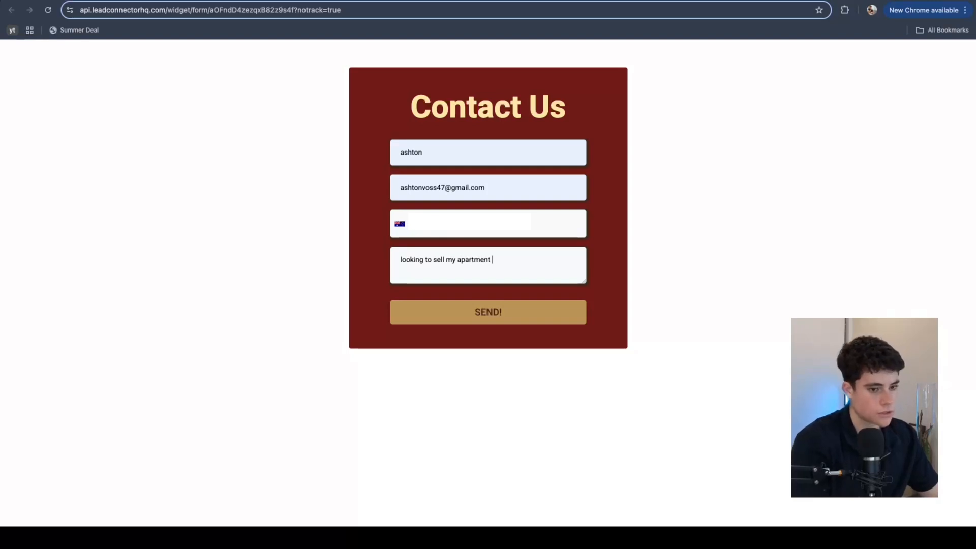
pyautogui.write(' ple')
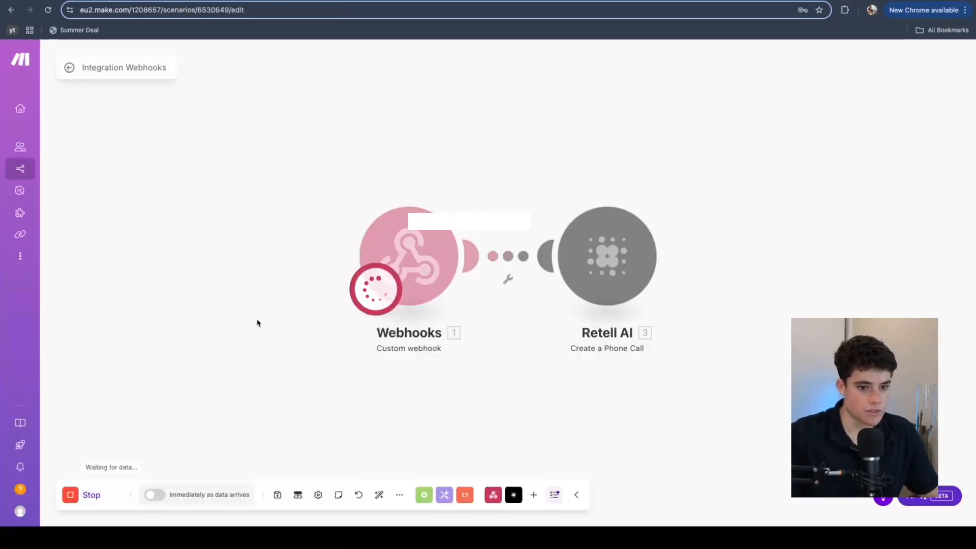
pyautogui.moveTo(250, 33)
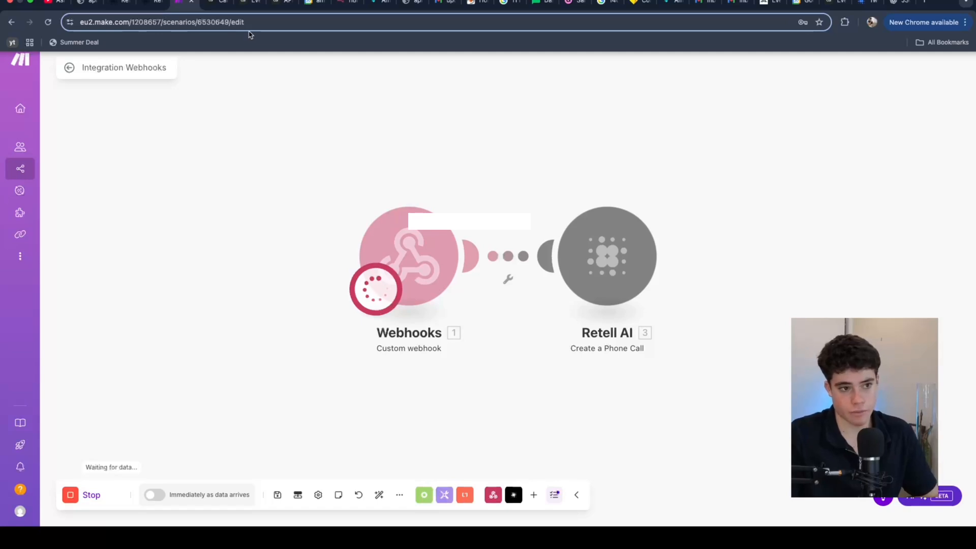
pyautogui.click(413, 3)
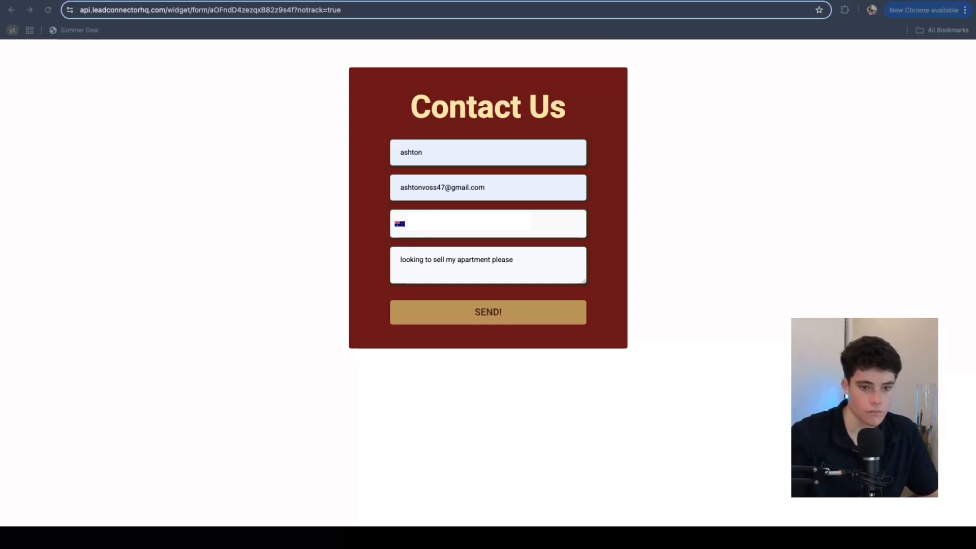
pyautogui.click(440, 317)
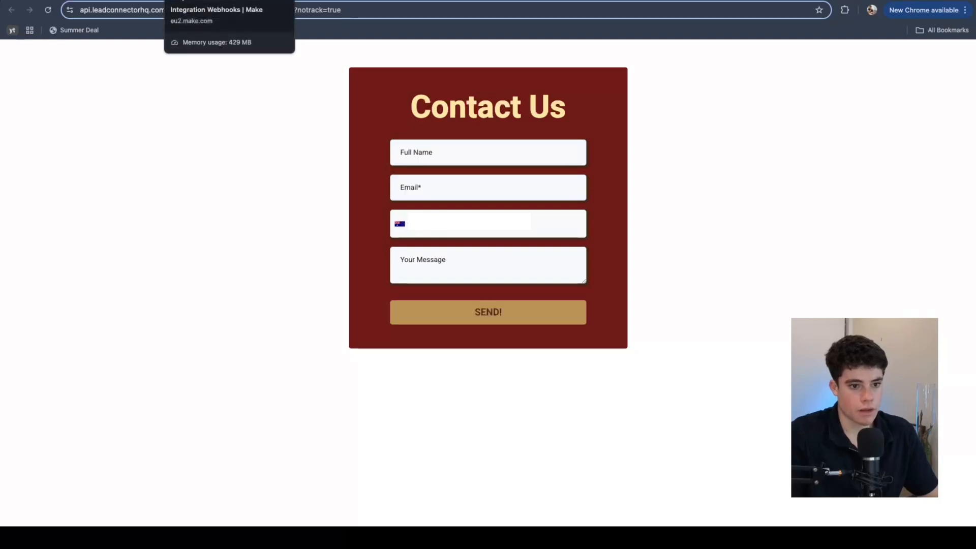
pyautogui.click(183, 2)
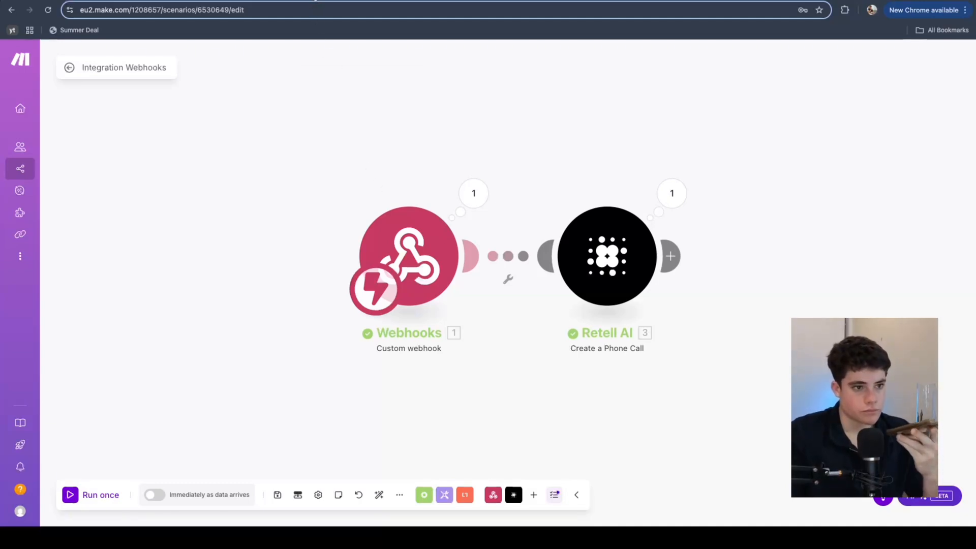
# Step: After the Make run finishes, bring up Google Calendar's week view to check bookings
pyautogui.click(356, 1)
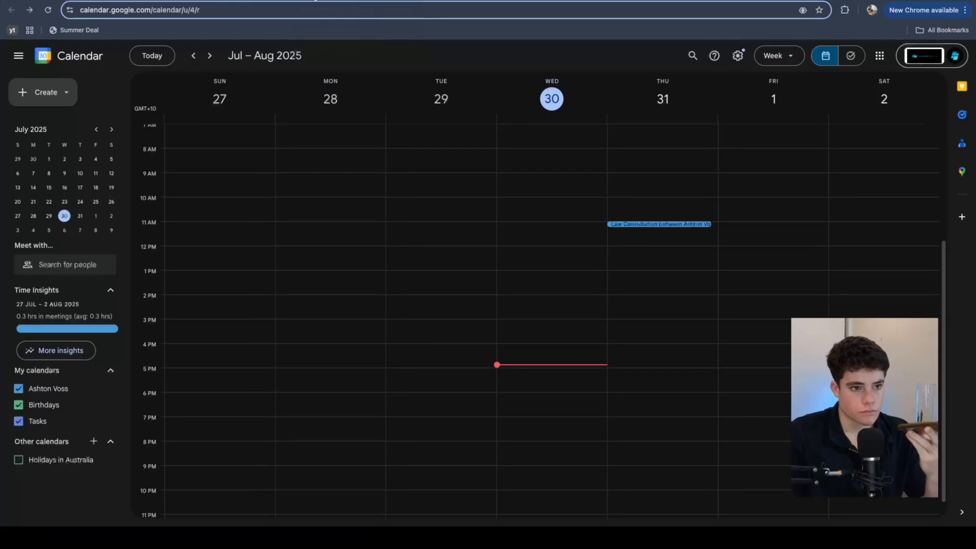
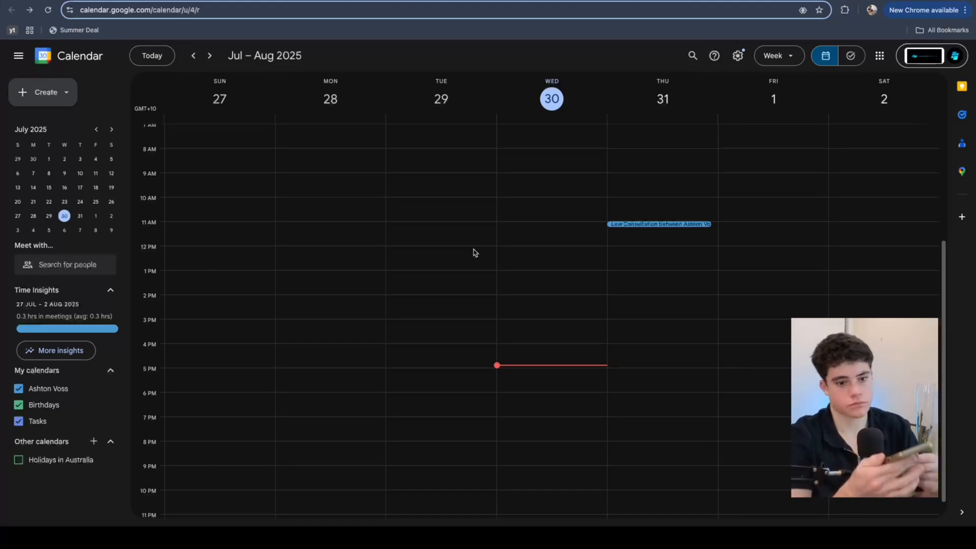
# Step: Open the Law Consultation booking on Thursday 31 July and highlight its 11:00 – 11:15am time
pyautogui.click(640, 225)
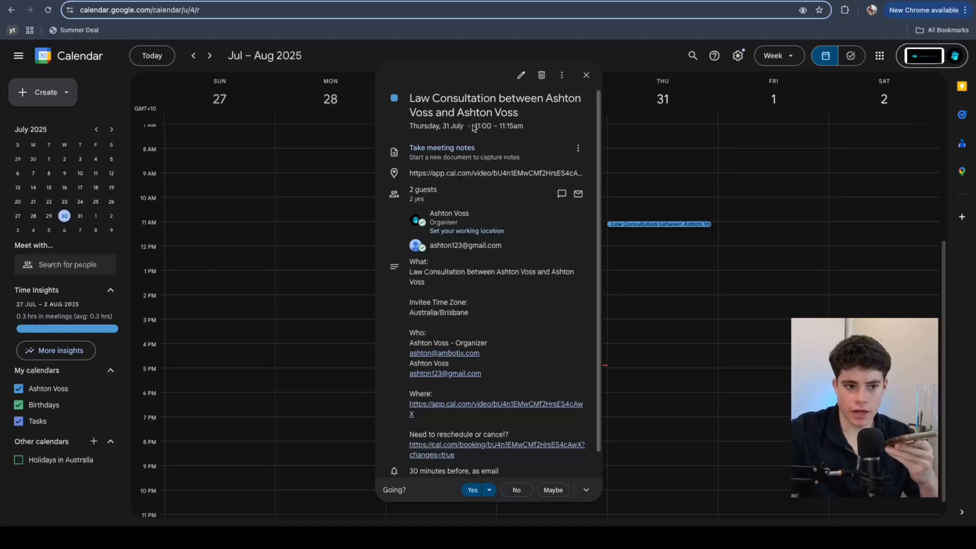
pyautogui.moveTo(473, 127); pyautogui.dragTo(522, 127)
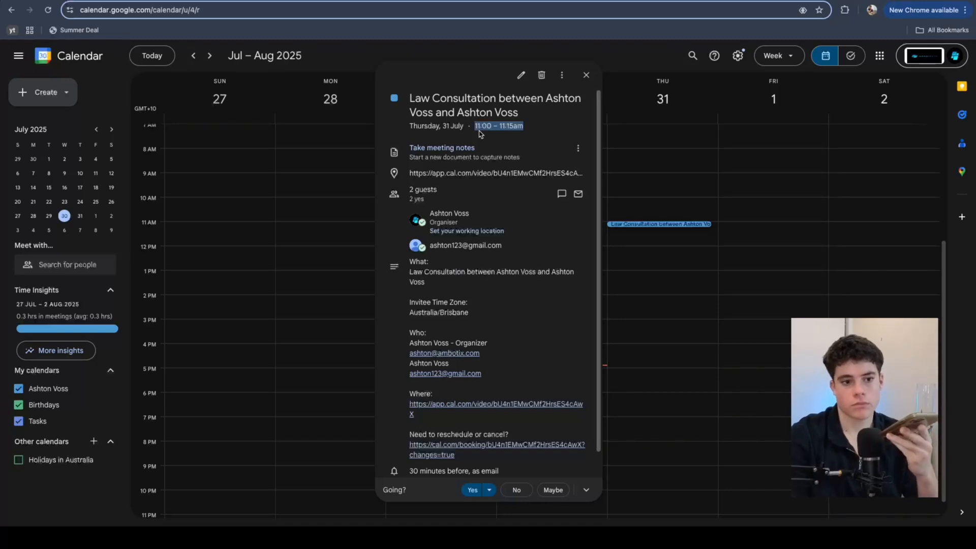
# Step: Close the Law Consultation popup to see the new 2pm Free property appraisal in the week view
pyautogui.click(727, 153)
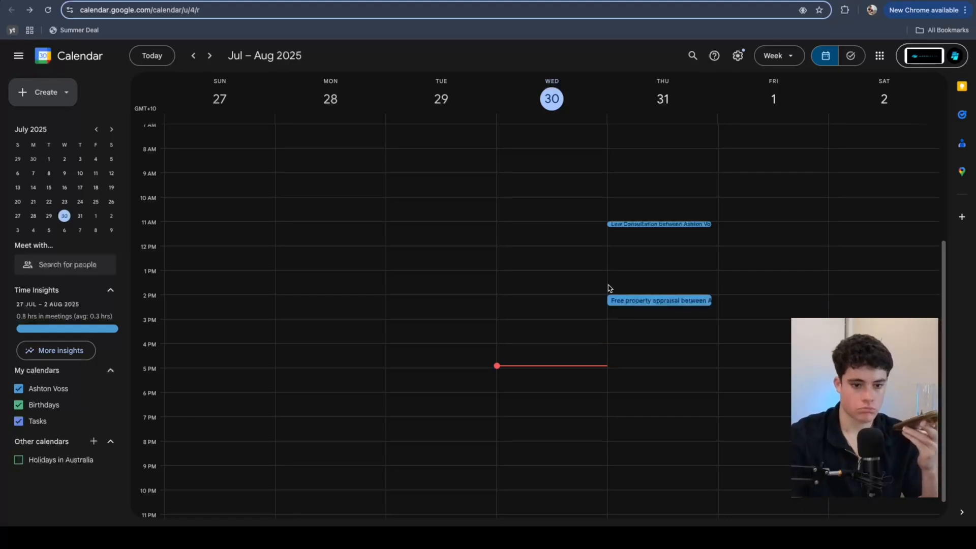
# Step: Open the Free property appraisal booking to show its title and 2:00–2:30pm time
pyautogui.click(635, 300)
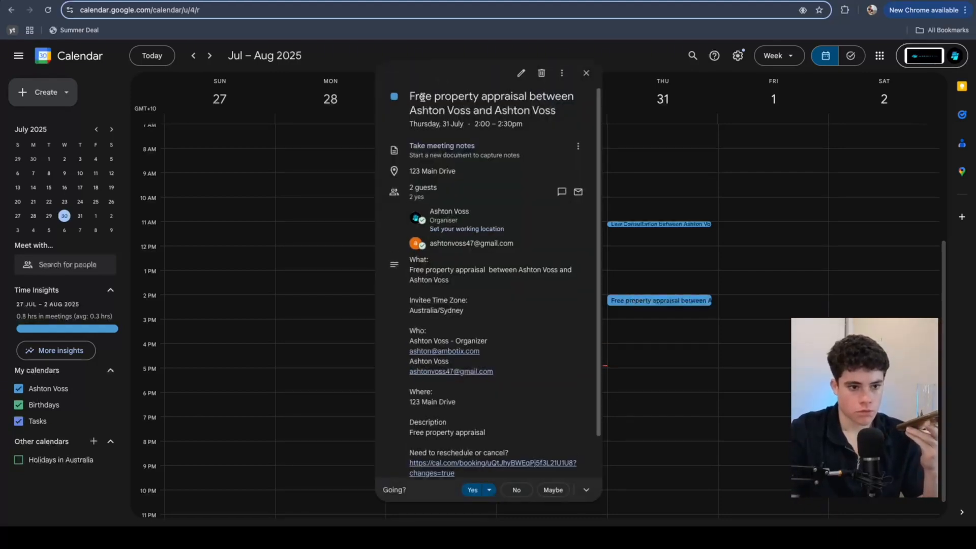
pyautogui.moveTo(422, 97); pyautogui.dragTo(507, 124)
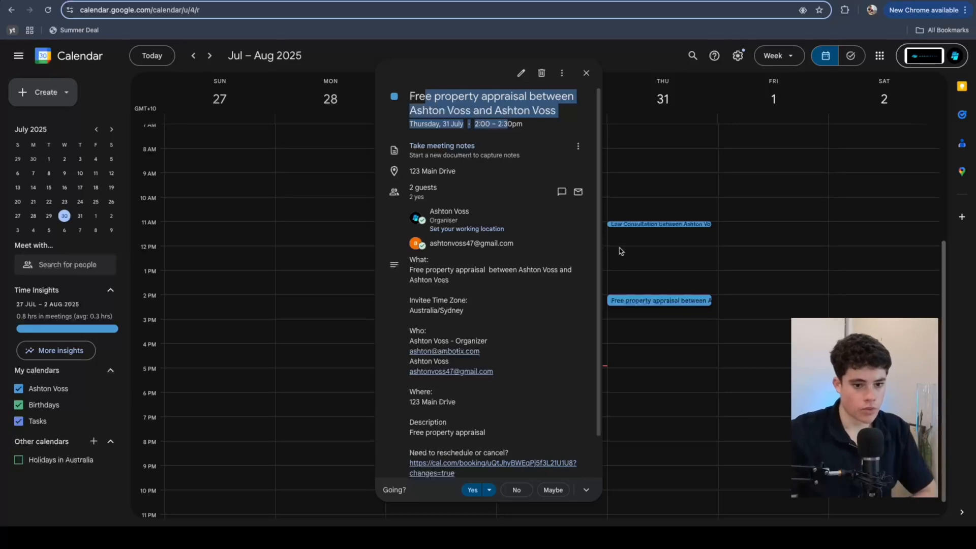
pyautogui.click(665, 273)
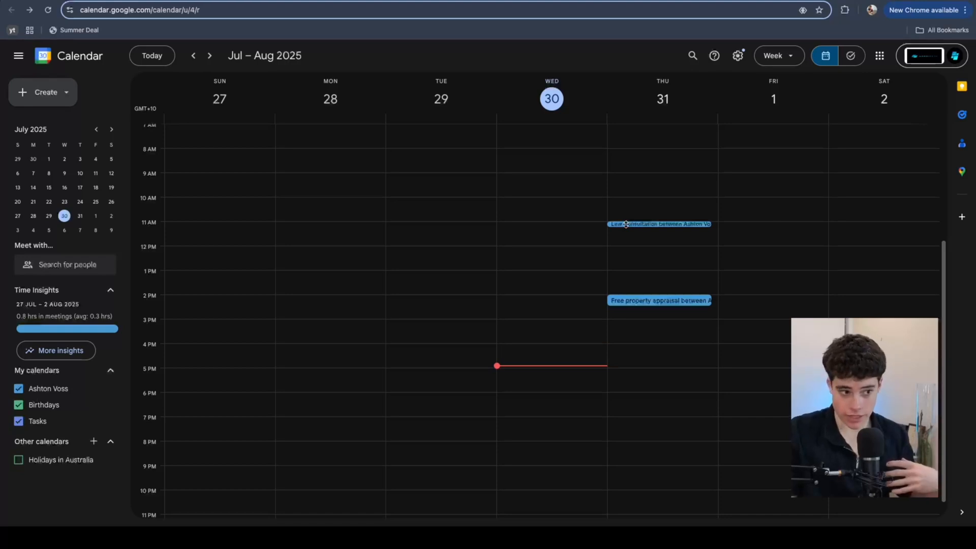
# Step: Reopen the Free property appraisal booking and highlight its location and description
pyautogui.click(634, 301)
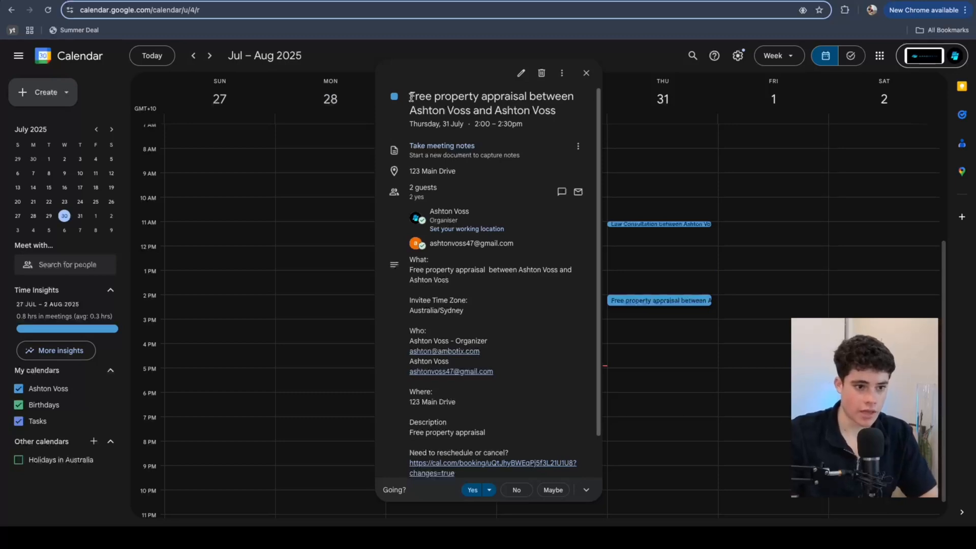
pyautogui.moveTo(409, 97); pyautogui.dragTo(556, 111)
pyautogui.scroll(-1, 444, 359)
pyautogui.moveTo(487, 361); pyautogui.dragTo(420, 359)
pyautogui.moveTo(462, 400); pyautogui.dragTo(420, 377)
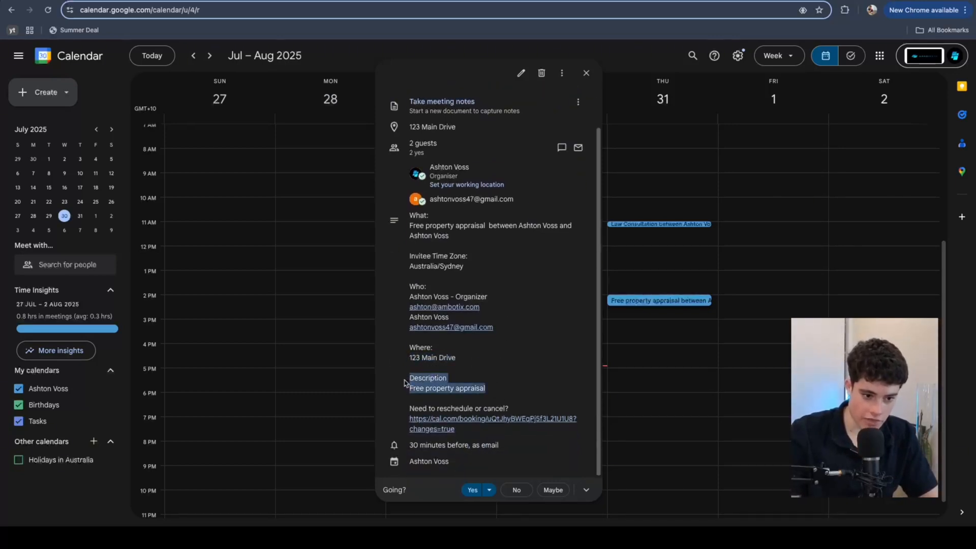
pyautogui.scroll(1, 470, 356)
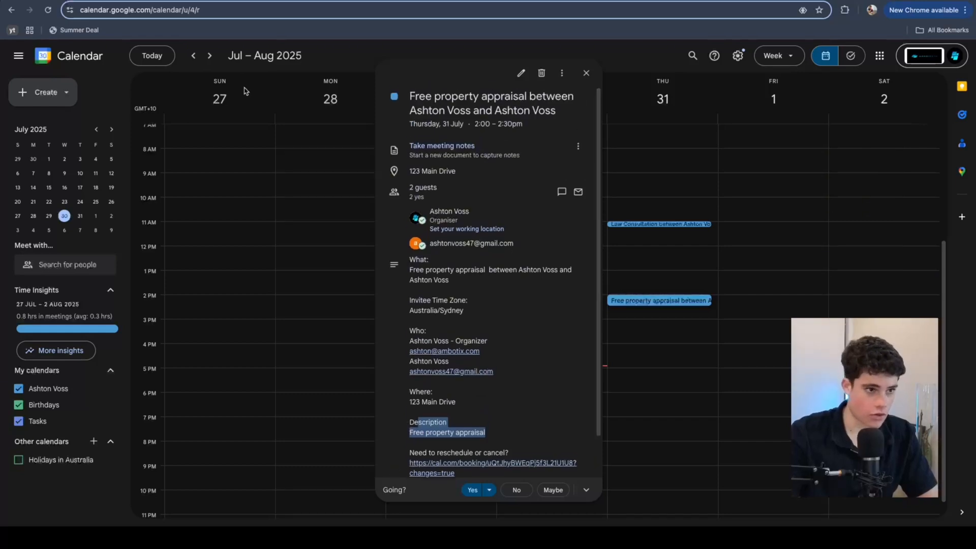
pyautogui.click(218, 1)
# Step: In Cal.com Bookings, reload and open the Free property appraisal confirmation for July 31, 2:00–2:30 PM
pyautogui.click(198, 0)
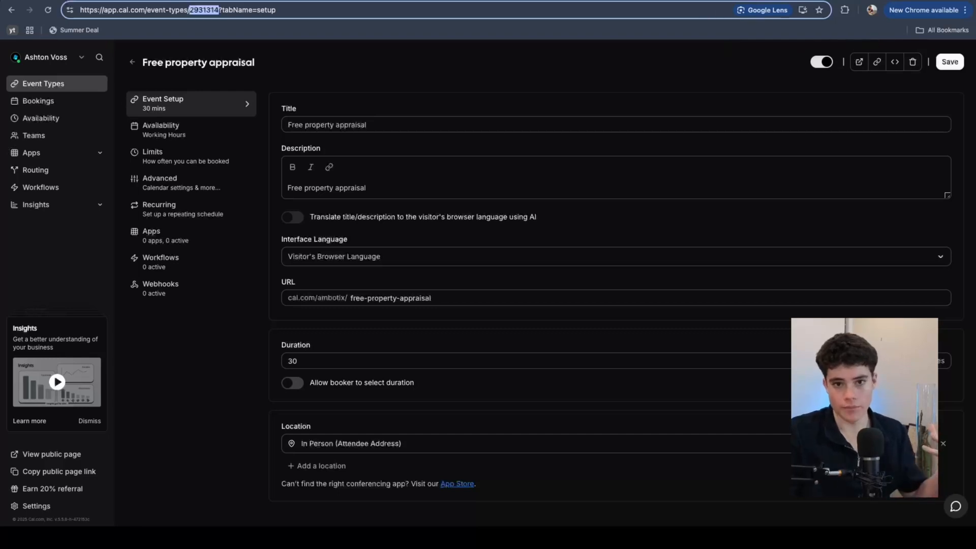
pyautogui.click(69, 105)
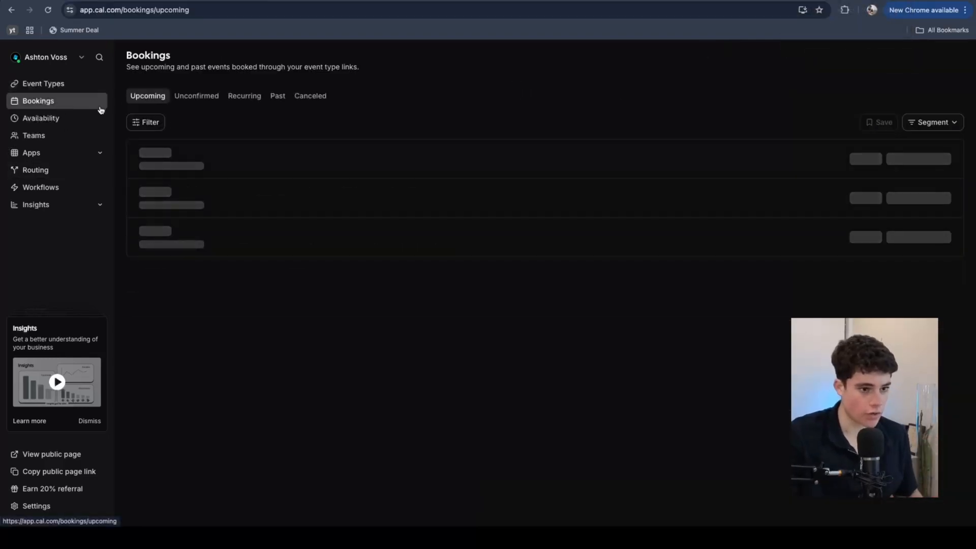
pyautogui.click(48, 10)
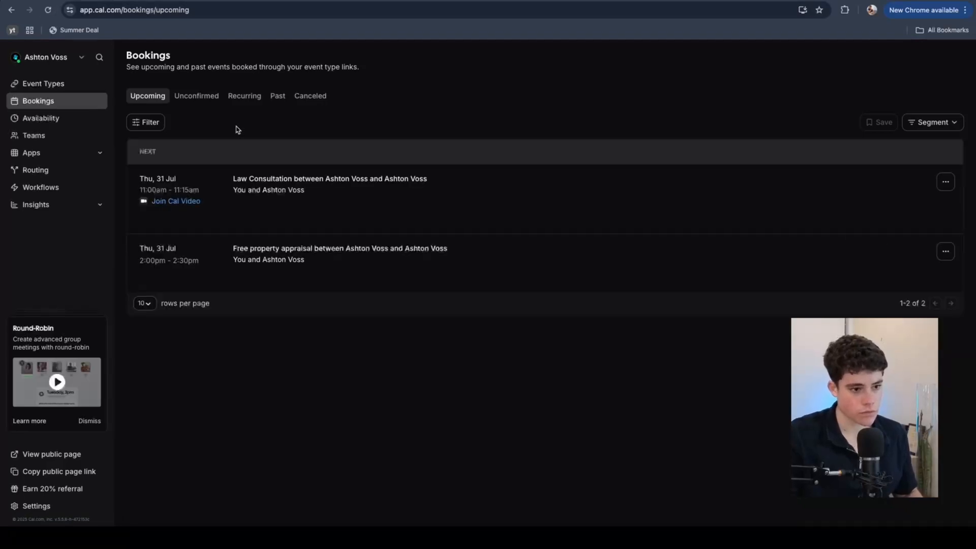
pyautogui.click(362, 268)
pyautogui.scroll(-2, 364, 244)
pyautogui.scroll(1, 434, 268)
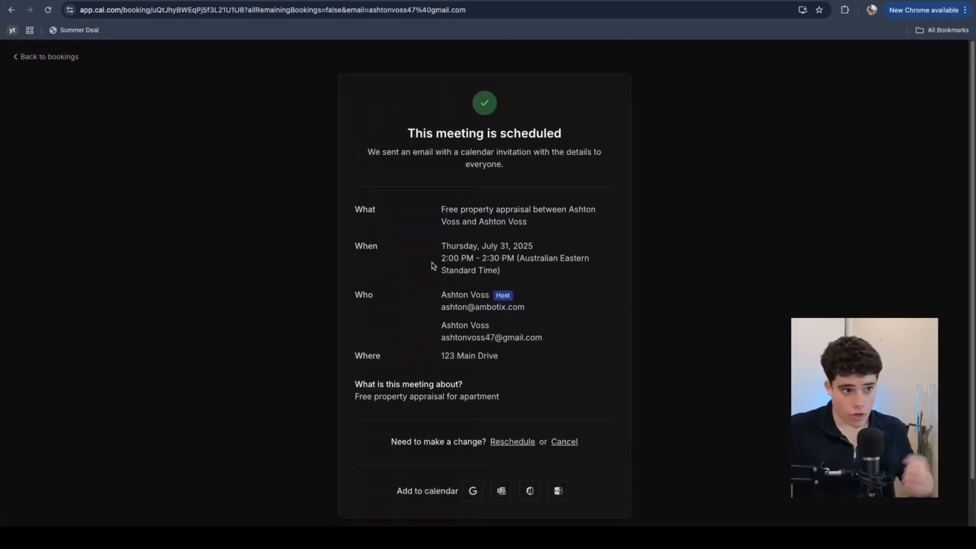